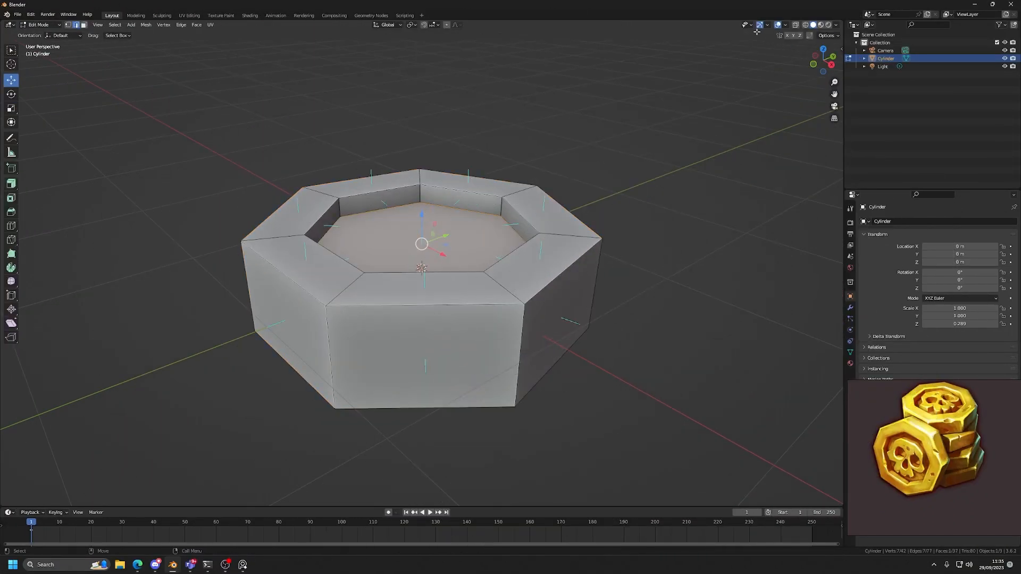
Try a Subdivision Surface modifier on the coin mesh.
{"action": "left_click", "coordinate": [785, 25]}
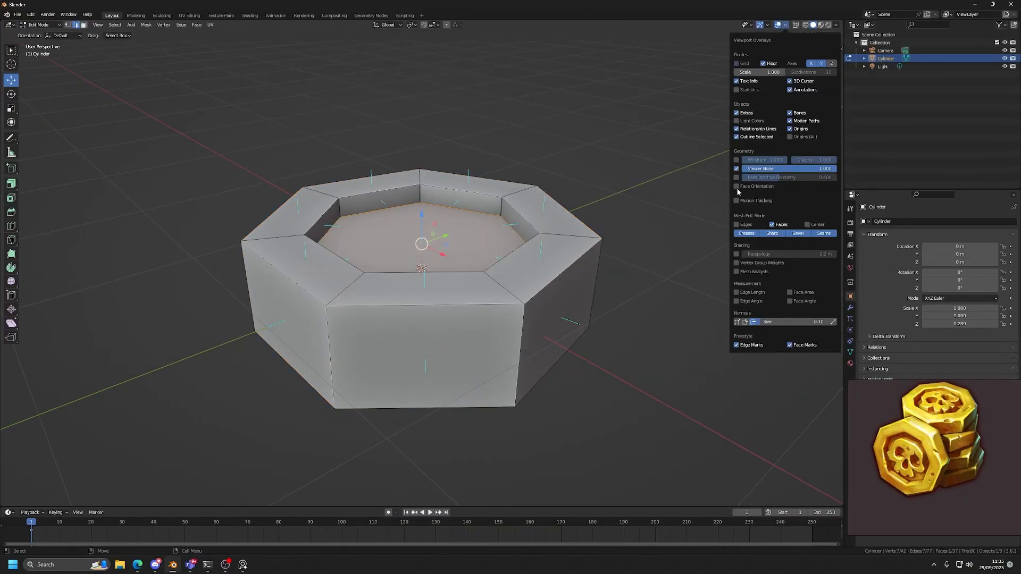
{"action": "left_click", "coordinate": [850, 308]}
{"action": "left_click", "coordinate": [879, 222]}
{"action": "left_click", "coordinate": [868, 366]}
{"action": "middle_click_drag", "start_coordinate": [631, 319], "coordinate": [770, 287]}
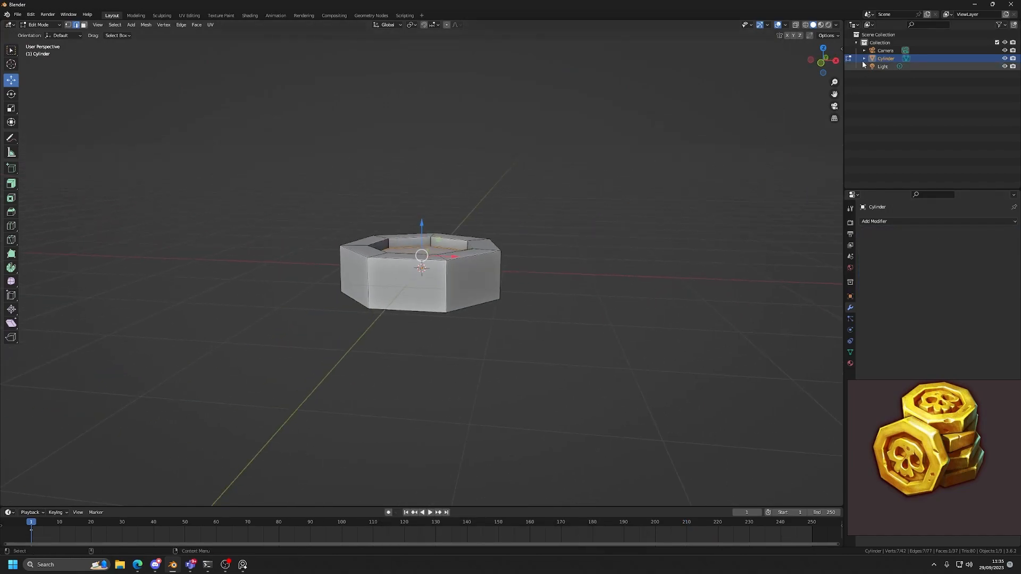
{"action": "left_click", "coordinate": [821, 63]}
{"action": "middle_click_drag", "start_coordinate": [530, 133], "coordinate": [397, 228], "text": "shift"}
Leave Edit Mode, add a cube to the scene and move it along X to stand beside the coin.
{"action": "key", "text": "Tab"}
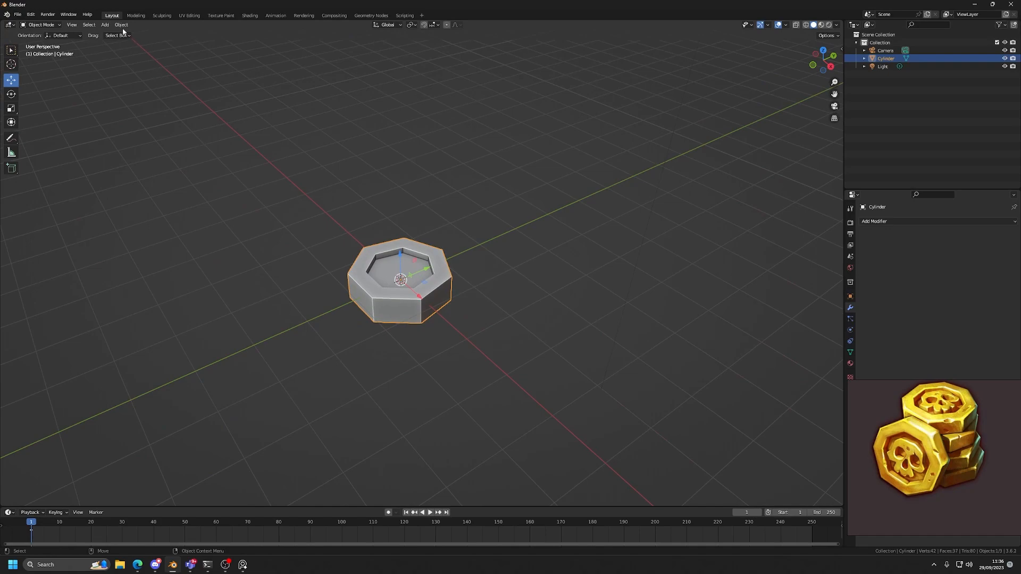
{"action": "left_click", "coordinate": [105, 25]}
{"action": "mouse_move", "coordinate": [119, 36]}
{"action": "left_click", "coordinate": [181, 41]}
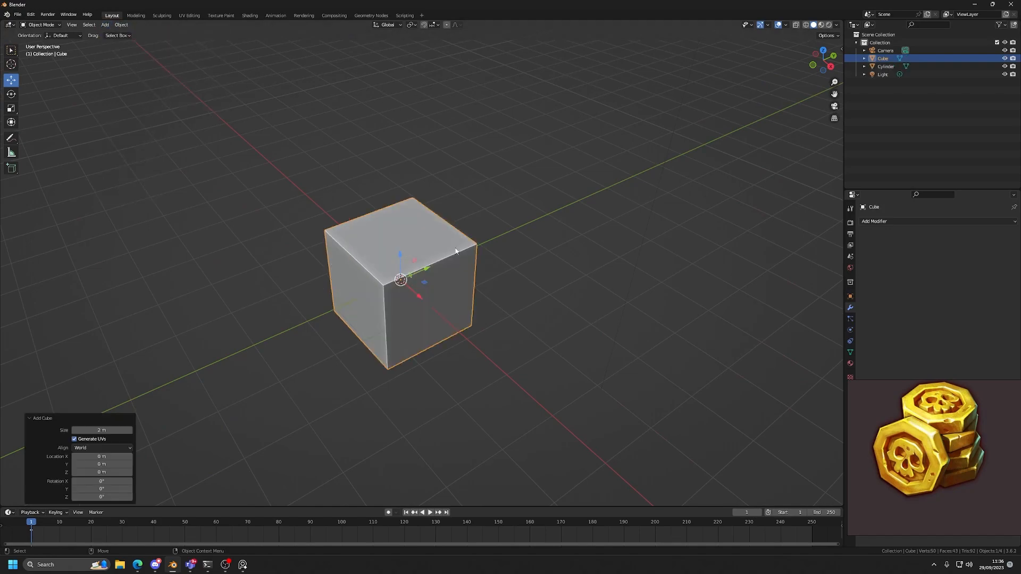
{"action": "middle_click_drag", "start_coordinate": [426, 226], "coordinate": [491, 273]}
{"action": "left_click_drag", "start_coordinate": [427, 292], "coordinate": [554, 299]}
Delete the cube's faces except the floor and one side wall to leave an L-shaped sheet.
{"action": "key", "text": "Tab"}
{"action": "middle_click_drag", "start_coordinate": [583, 310], "coordinate": [599, 251]}
{"action": "key", "text": "alt+z"}
{"action": "left_click_drag", "start_coordinate": [604, 228], "coordinate": [503, 322]}
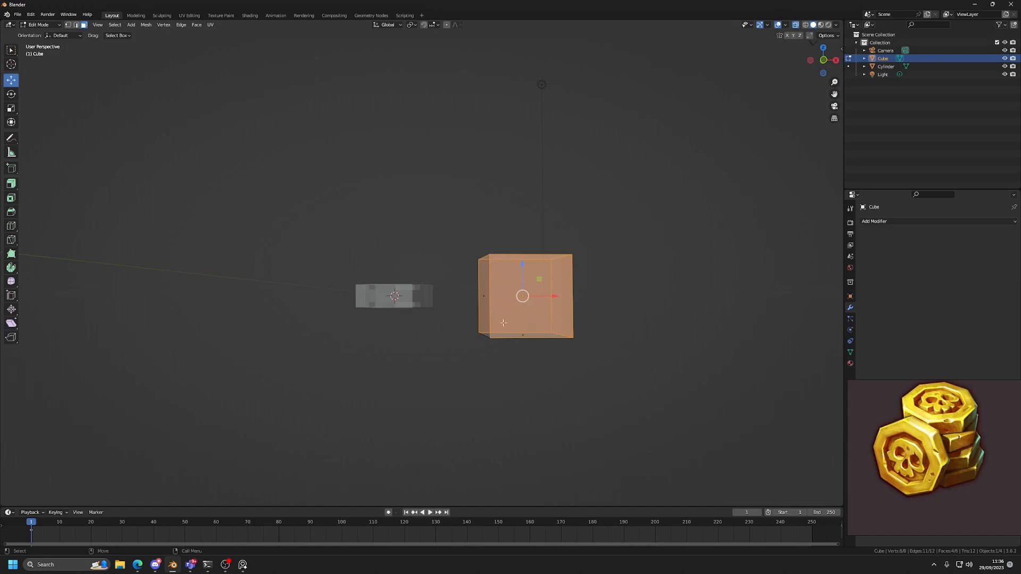
{"action": "key", "text": "x"}
{"action": "left_click", "coordinate": [503, 341]}
{"action": "left_click_drag", "start_coordinate": [504, 322], "coordinate": [393, 351], "text": "alt"}
{"action": "key", "text": "alt+c"}
{"action": "left_click", "coordinate": [426, 286]}
{"action": "key", "text": "alt+x"}
{"action": "key", "text": "ctrl+b"}
{"action": "left_click_drag", "start_coordinate": [530, 367], "coordinate": [572, 377]}
{"action": "key", "text": "alt+c"}
{"action": "left_click_drag", "start_coordinate": [470, 318], "coordinate": [477, 278]}
{"action": "left_click_drag", "start_coordinate": [472, 375], "coordinate": [486, 398]}
{"action": "key", "text": "Tab"}
Add a Subdivision Surface modifier with viewport level 3 to the L-shaped sheet and shade it smooth.
{"action": "middle_click_drag", "start_coordinate": [533, 415], "coordinate": [533, 351]}
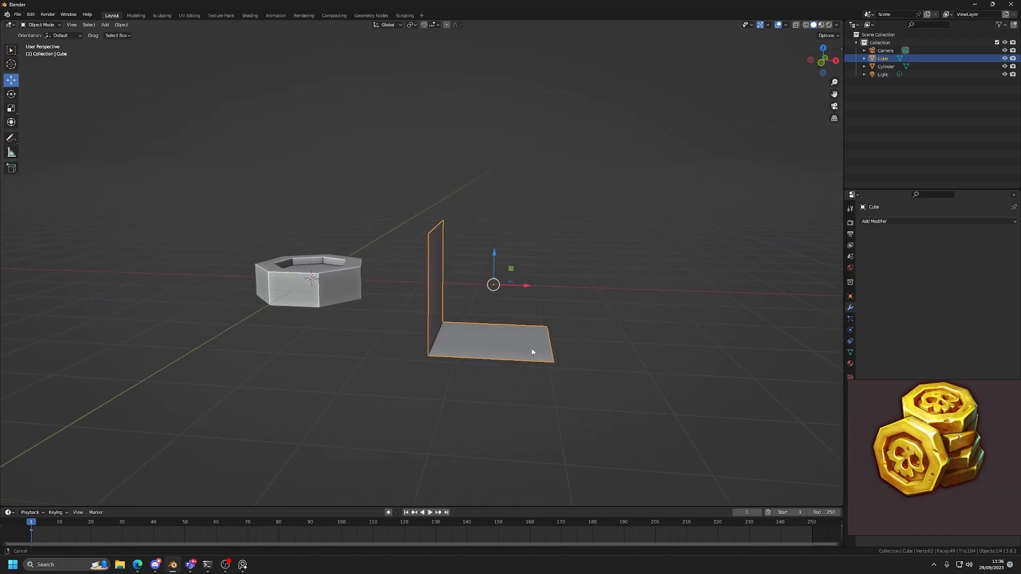
{"action": "scroll", "coordinate": [533, 351], "scroll_direction": "up", "scroll_amount": 2}
{"action": "left_click", "coordinate": [879, 224]}
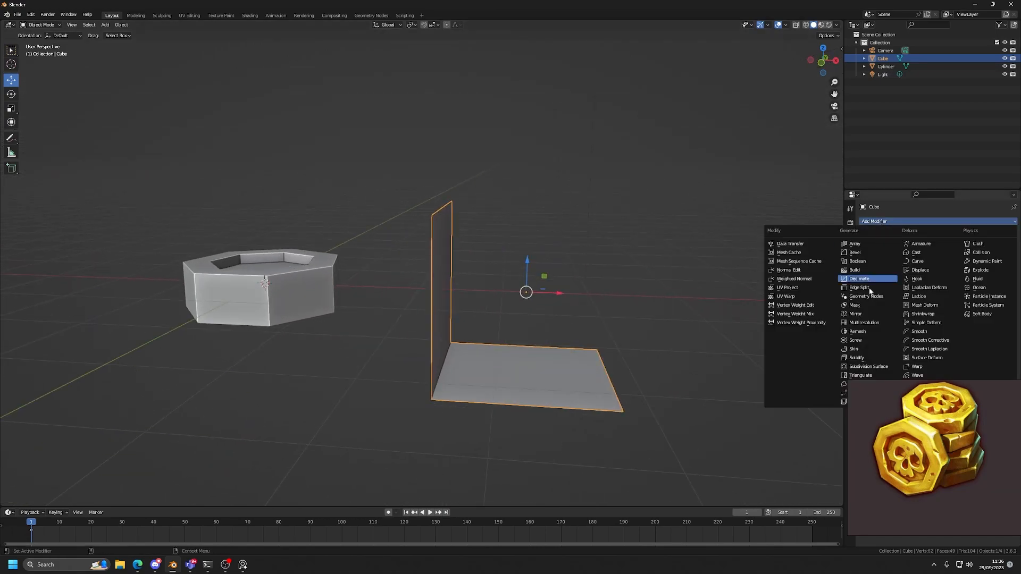
{"action": "left_click", "coordinate": [868, 367]}
{"action": "middle_click_drag", "start_coordinate": [767, 358], "coordinate": [474, 307]}
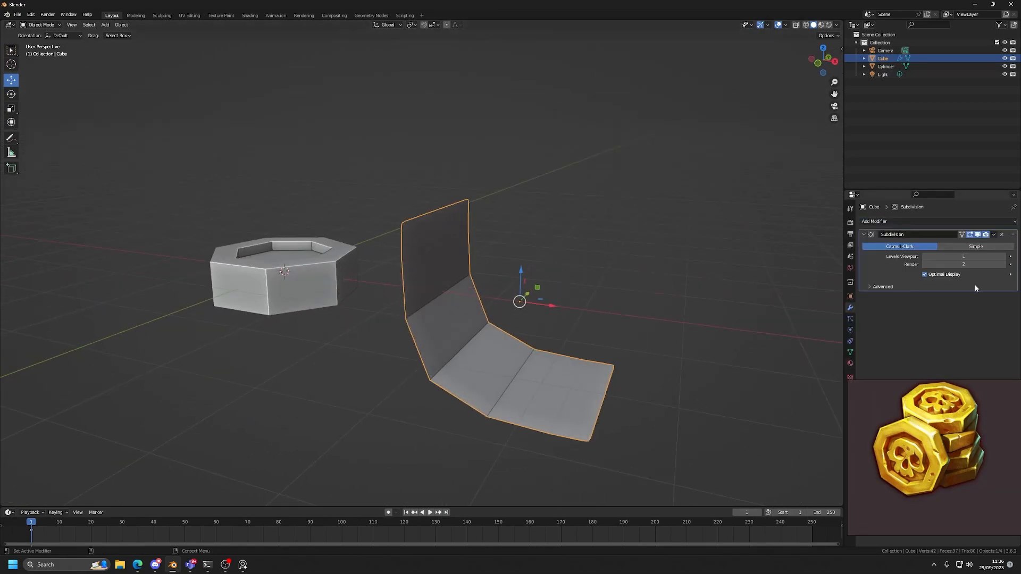
{"action": "key", "text": "ctrl+2"}
{"action": "key", "text": "ctrl+3"}
{"action": "right_click", "coordinate": [475, 308]}
{"action": "left_click", "coordinate": [462, 288]}
Add a Solidify modifier with a thickness of 0.12 m to the curved sheet.
{"action": "middle_click_drag", "start_coordinate": [461, 289], "coordinate": [561, 365]}
{"action": "left_click", "coordinate": [880, 223]}
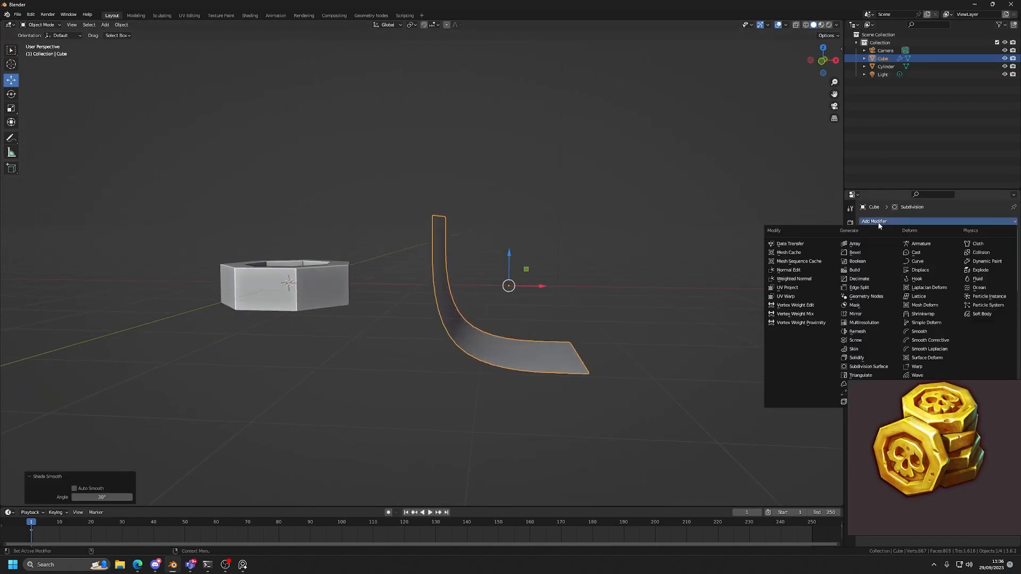
{"action": "left_click", "coordinate": [856, 358]}
{"action": "left_click_drag", "start_coordinate": [966, 330], "coordinate": [994, 330]}
{"action": "middle_click_drag", "start_coordinate": [582, 343], "coordinate": [564, 359]}
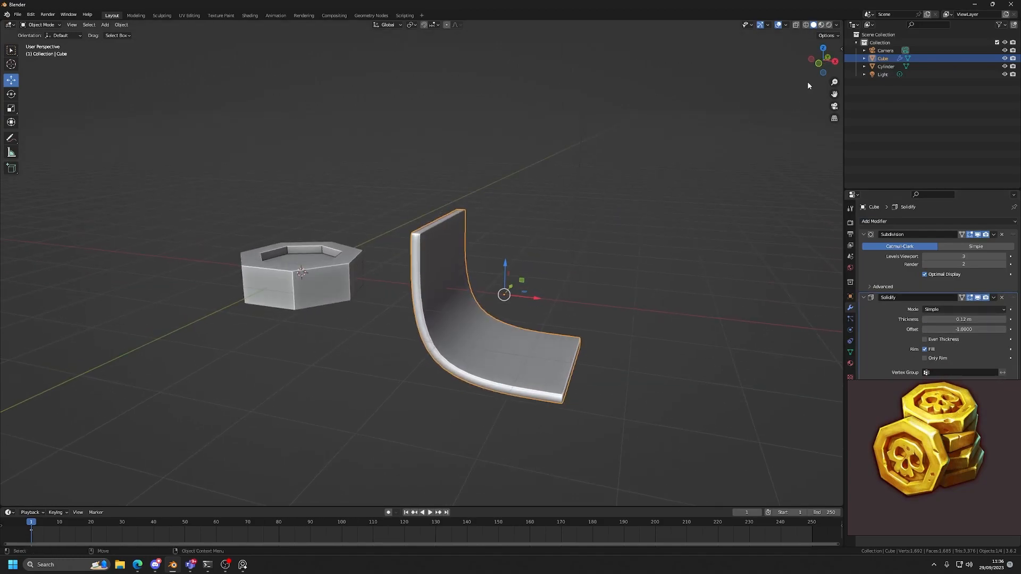
In front view with X-ray on, circle the profile's two end points and its corner point with the Annotate tool.
{"action": "left_click", "coordinate": [818, 64]}
{"action": "key", "text": "Tab"}
{"action": "key", "text": "alt+z"}
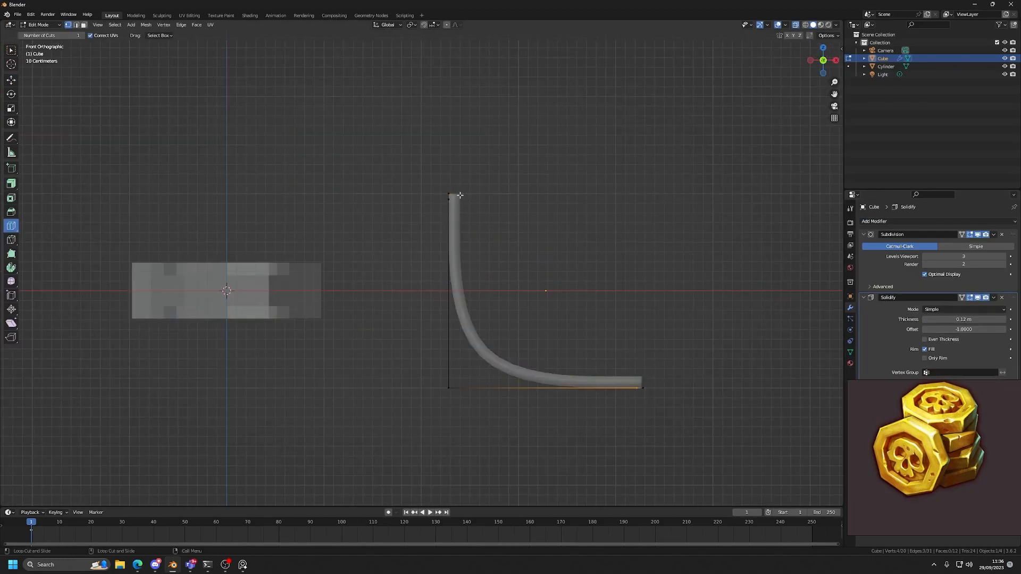
{"action": "key", "text": "shift+space"}
{"action": "key", "text": "d"}
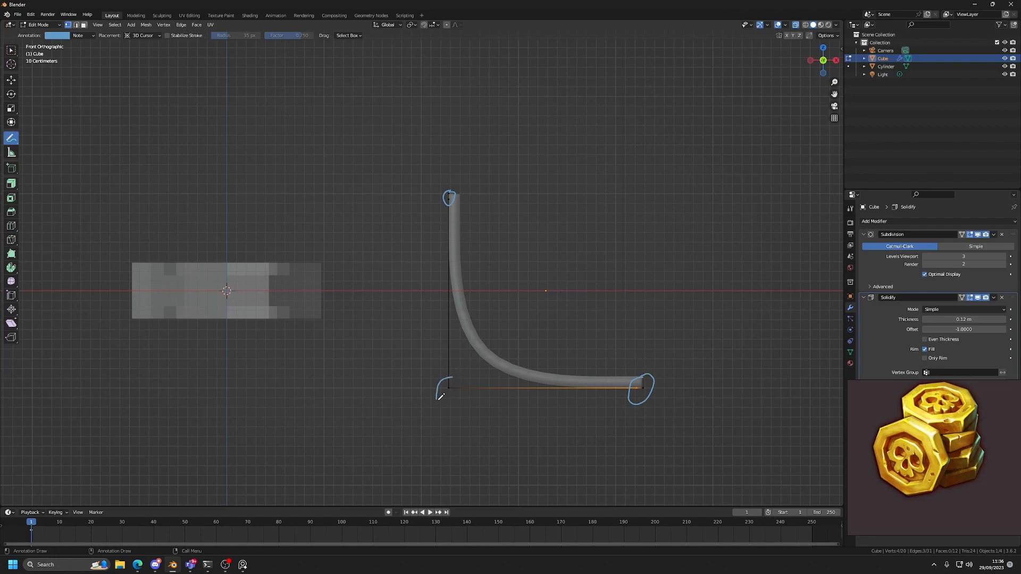
{"action": "key", "text": "shift+space"}
{"action": "key", "text": "g"}
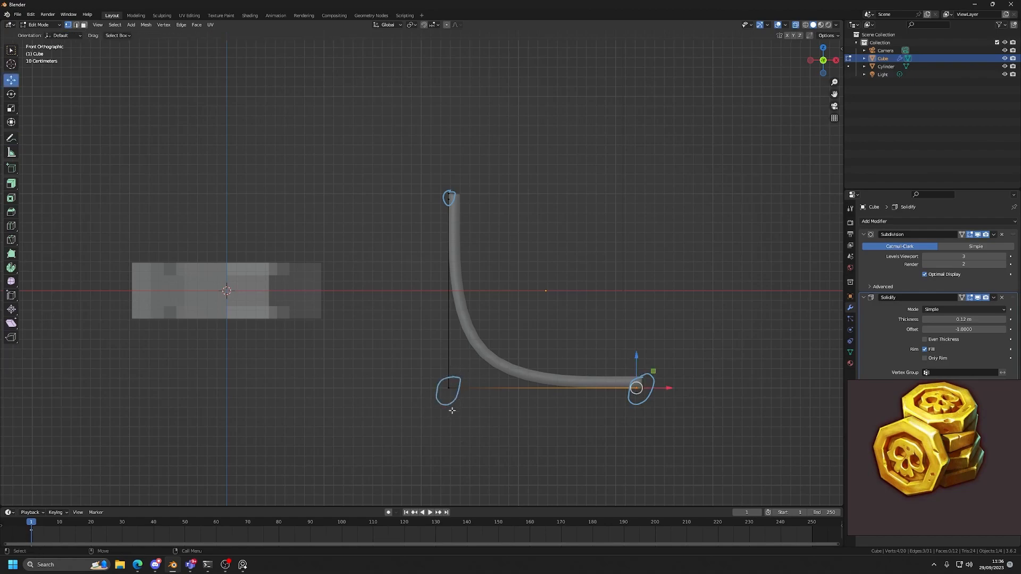
Try moving the profile's corner vertices freely and along X to test how the smoothed curve follows.
{"action": "left_click_drag", "start_coordinate": [399, 435], "coordinate": [466, 371]}
{"action": "key", "text": "g"}
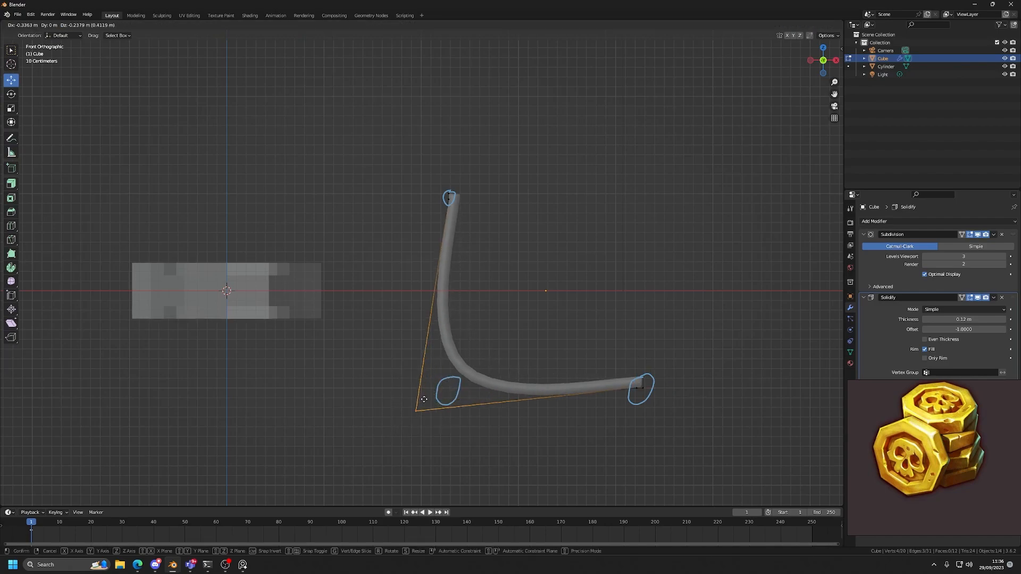
{"action": "left_click", "coordinate": [448, 387]}
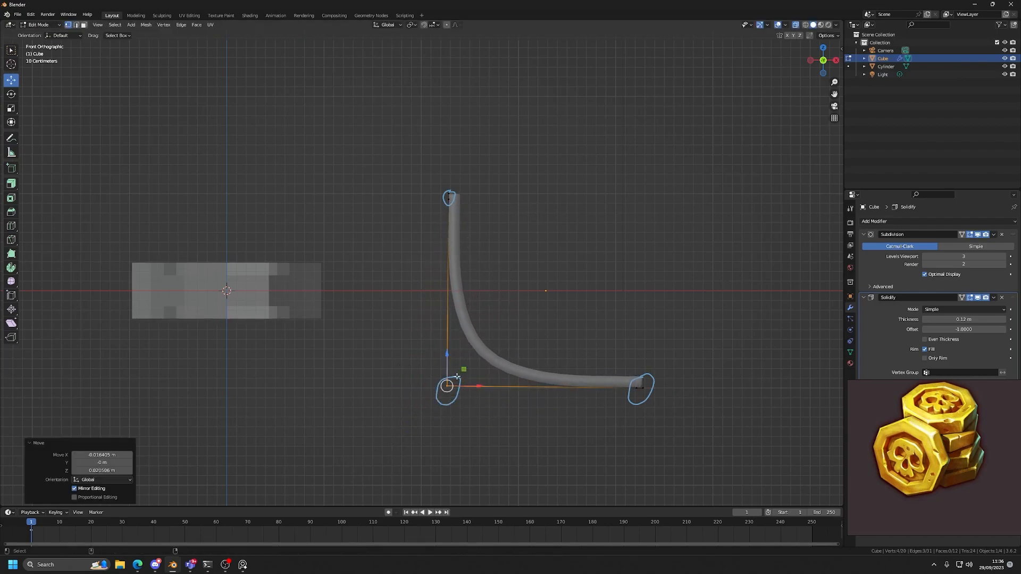
{"action": "left_click_drag", "start_coordinate": [427, 410], "coordinate": [466, 371]}
{"action": "key", "text": "g"}
{"action": "key", "text": "x"}
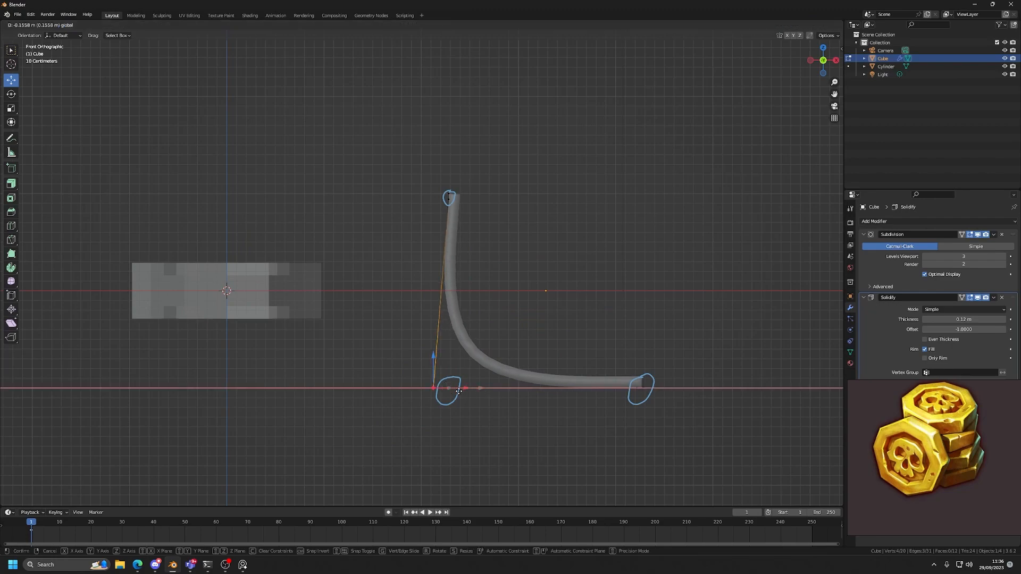
{"action": "left_click", "coordinate": [460, 389]}
{"action": "key", "text": "g"}
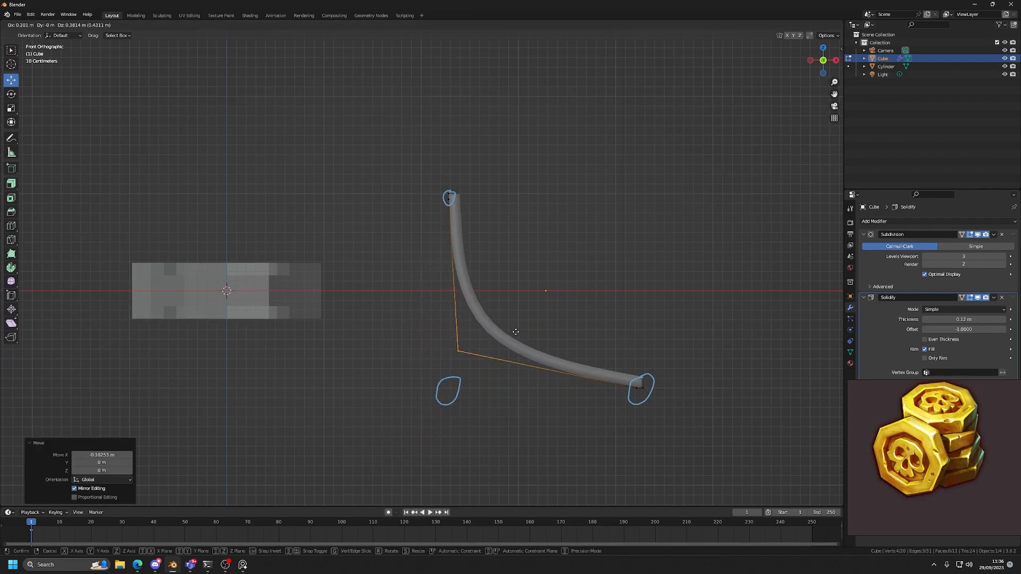
{"action": "right_click", "coordinate": [466, 397]}
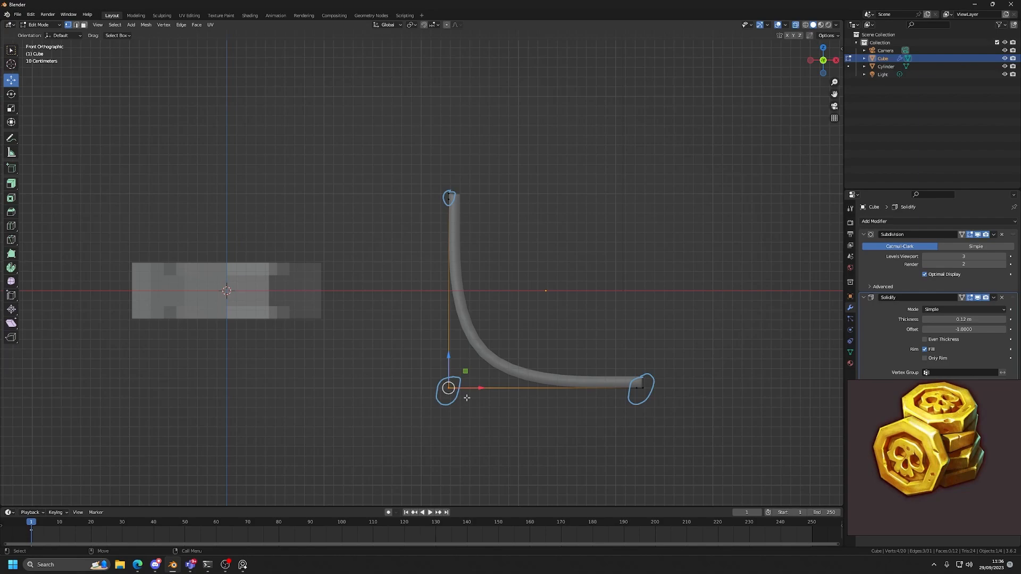
Annotate a wide bend along the curve and a tight bend close to the profile's corner.
{"action": "scroll", "coordinate": [466, 398], "scroll_direction": "up", "scroll_amount": 2}
{"action": "scroll", "coordinate": [457, 445], "scroll_direction": "down", "scroll_amount": 1}
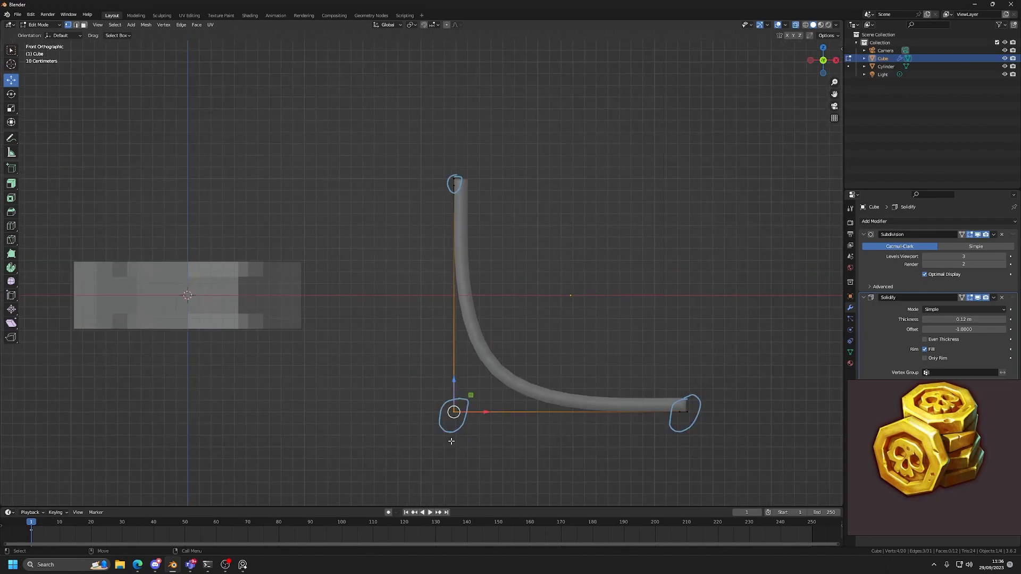
{"action": "scroll", "coordinate": [501, 395], "scroll_direction": "down", "scroll_amount": 1}
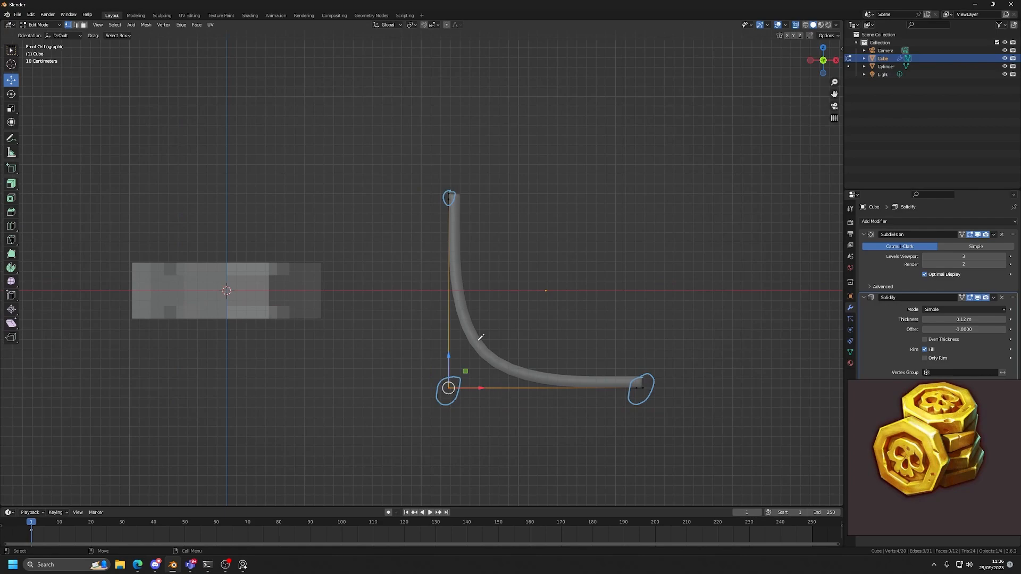
{"action": "key", "text": "d"}
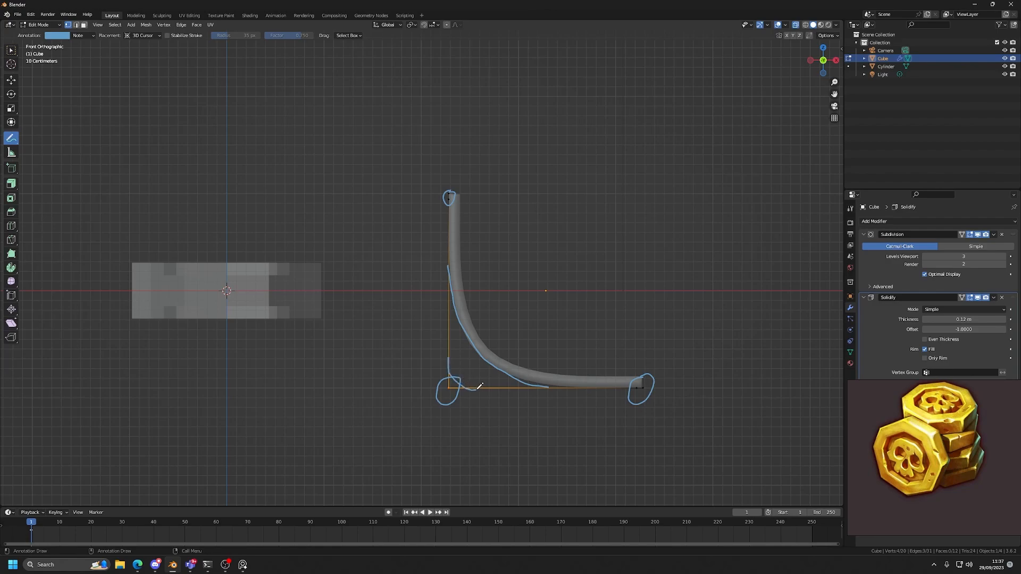
{"action": "scroll", "coordinate": [480, 386], "scroll_direction": "up", "scroll_amount": 2}
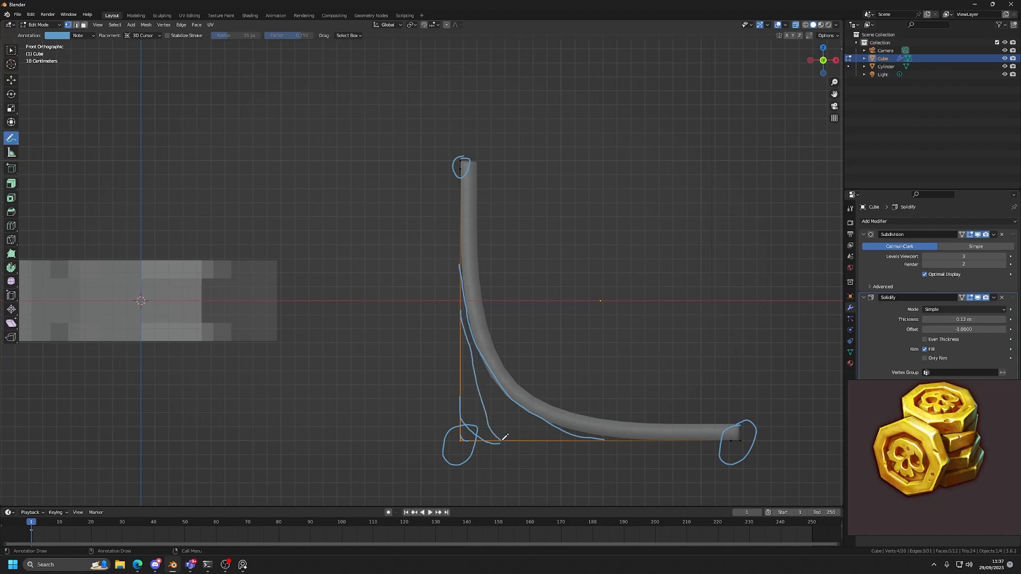
{"action": "key", "text": "d"}
{"action": "key", "text": "d"}
{"action": "key", "text": "d"}
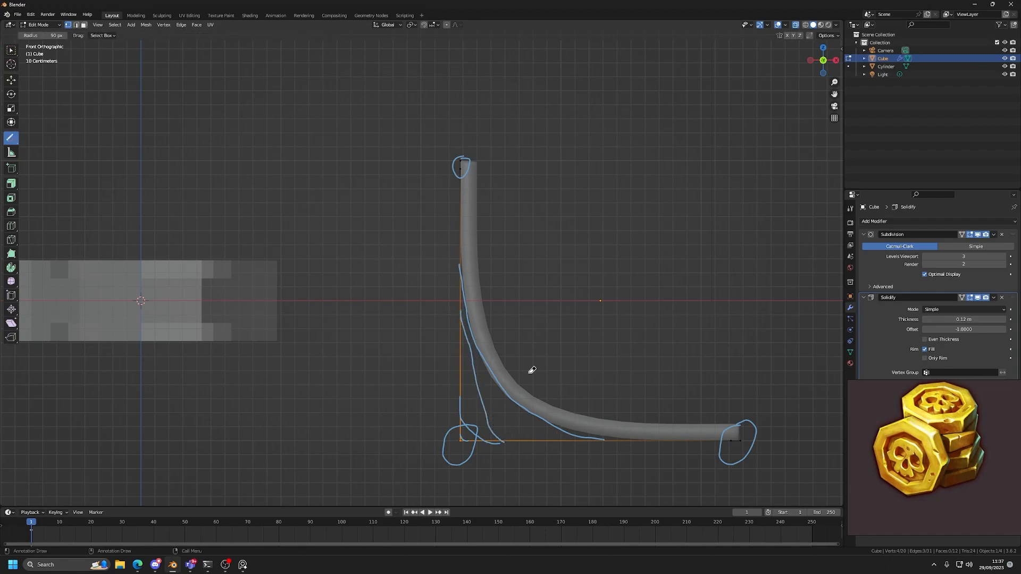
Erase the annotation strokes around the profile's corner and mark the corner vertex with a small stroke.
{"action": "mouse_move", "coordinate": [482, 290]}
{"action": "left_mouse_down"}
{"action": "mouse_move", "coordinate": [473, 468]}
{"action": "mouse_move", "coordinate": [662, 429]}
{"action": "left_mouse_up"}
{"action": "key", "text": "d"}
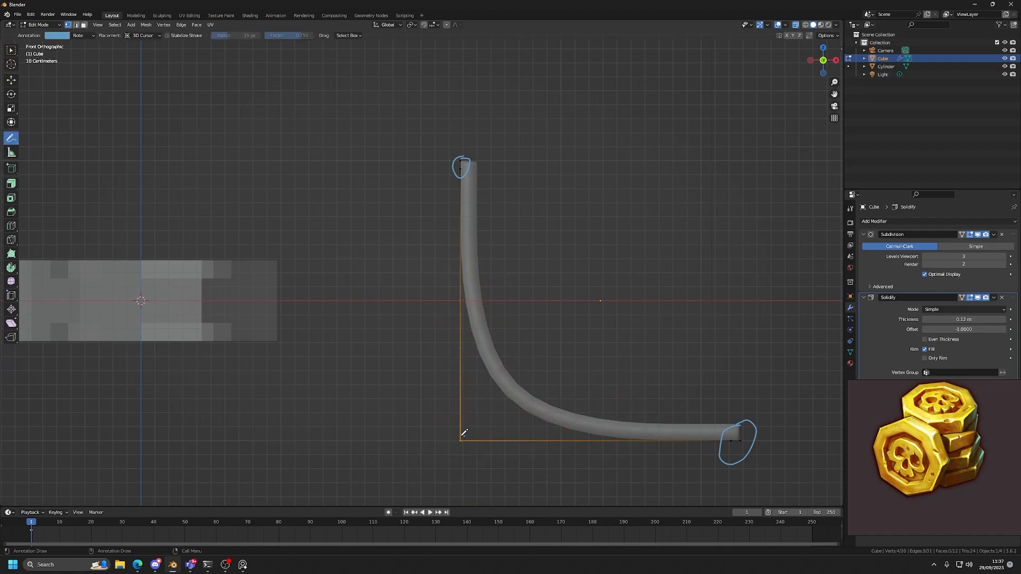
{"action": "left_click_drag", "start_coordinate": [464, 442], "coordinate": [465, 436]}
Add loop cuts close to the sheet's fold and outer edges to tighten them, and set the Solidify thickness to 0.04 m.
{"action": "key", "text": "w"}
{"action": "middle_click_drag", "start_coordinate": [477, 389], "coordinate": [457, 356], "text": "alt"}
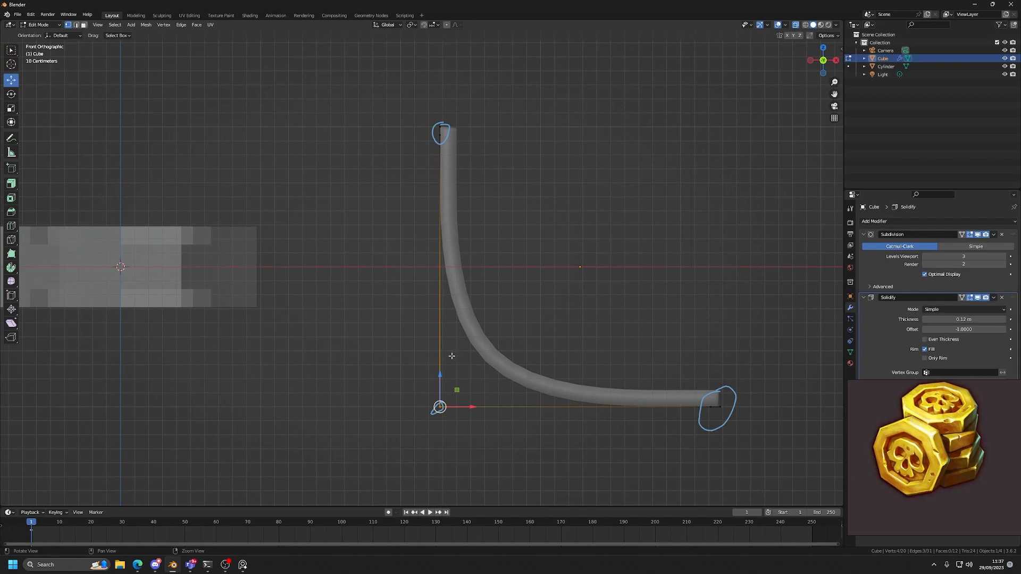
{"action": "left_click_drag", "start_coordinate": [414, 316], "coordinate": [381, 388], "text": "alt"}
{"action": "key", "text": "alt+c"}
{"action": "middle_click_drag", "start_coordinate": [431, 413], "coordinate": [438, 417]}
{"action": "left_click_drag", "start_coordinate": [582, 389], "coordinate": [424, 390]}
{"action": "middle_click_drag", "start_coordinate": [471, 406], "coordinate": [481, 403]}
{"action": "left_click_drag", "start_coordinate": [977, 319], "coordinate": [957, 319]}
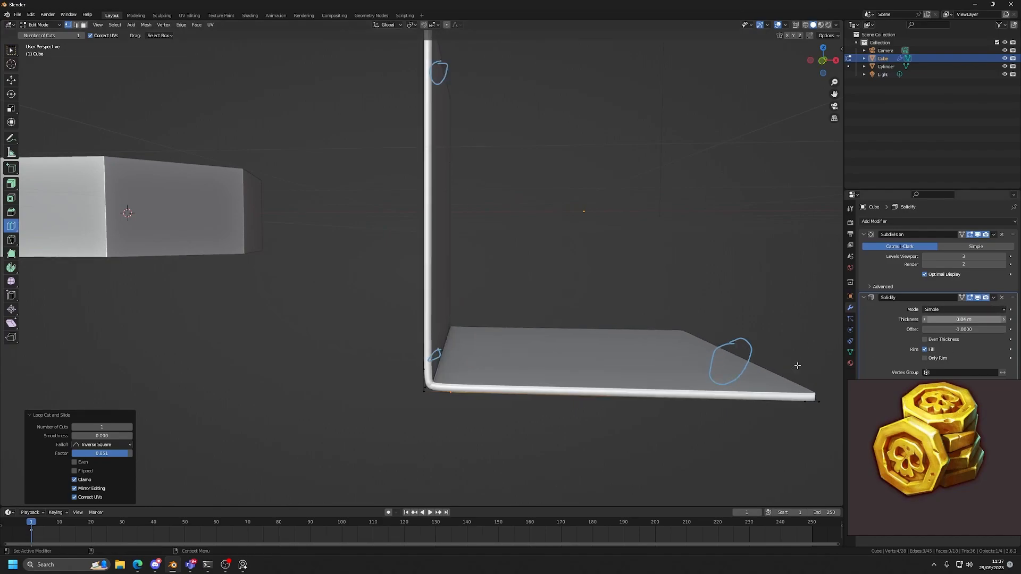
Annotate an L-shaped stroke beside the tightened fold of the sheet.
{"action": "middle_click_drag", "start_coordinate": [519, 419], "coordinate": [488, 431]}
{"action": "scroll", "coordinate": [412, 410], "scroll_direction": "up", "scroll_amount": 4}
{"action": "key", "text": "d"}
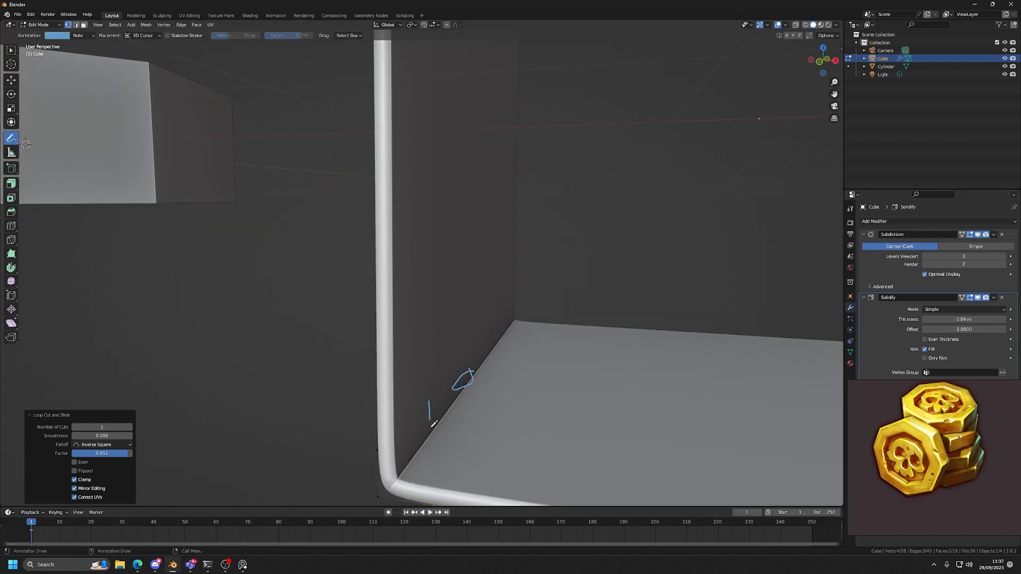
{"action": "left_click_drag", "start_coordinate": [431, 424], "coordinate": [458, 438]}
{"action": "scroll", "coordinate": [453, 385], "scroll_direction": "down", "scroll_amount": 4}
Move the wall's support edge loop upward along Z, away from the fold, to soften the bend.
{"action": "left_click", "coordinate": [12, 80]}
{"action": "key", "text": "2"}
{"action": "left_click", "coordinate": [418, 323]}
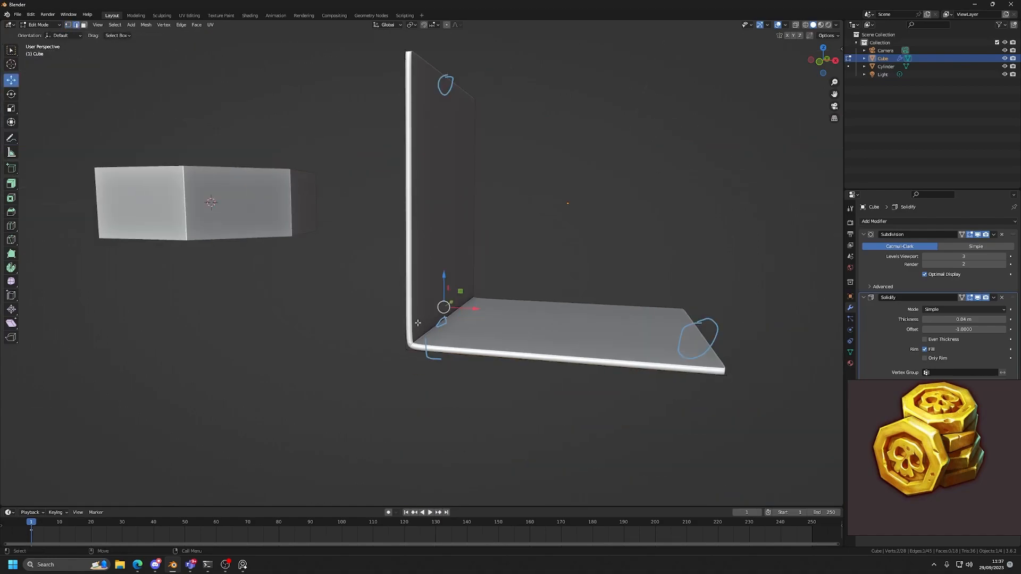
{"action": "key", "text": "alt+z"}
{"action": "key", "text": "g"}
{"action": "key", "text": "z"}
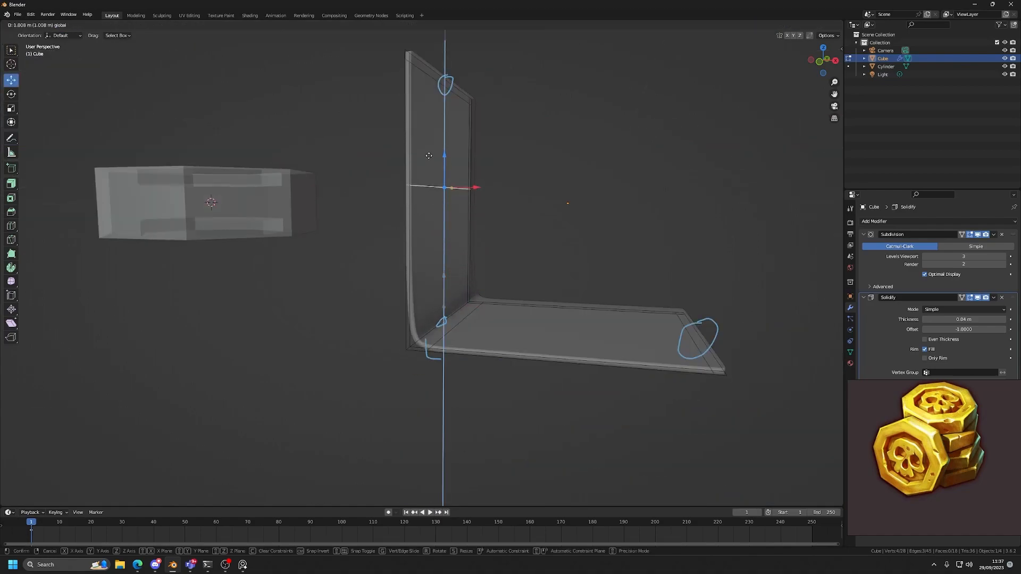
{"action": "left_click", "coordinate": [435, 320]}
Move the floor's support edge loop about 0.27 m along X, away from the fold.
{"action": "left_click", "coordinate": [457, 334], "text": "alt"}
{"action": "key", "text": "g"}
{"action": "key", "text": "x"}
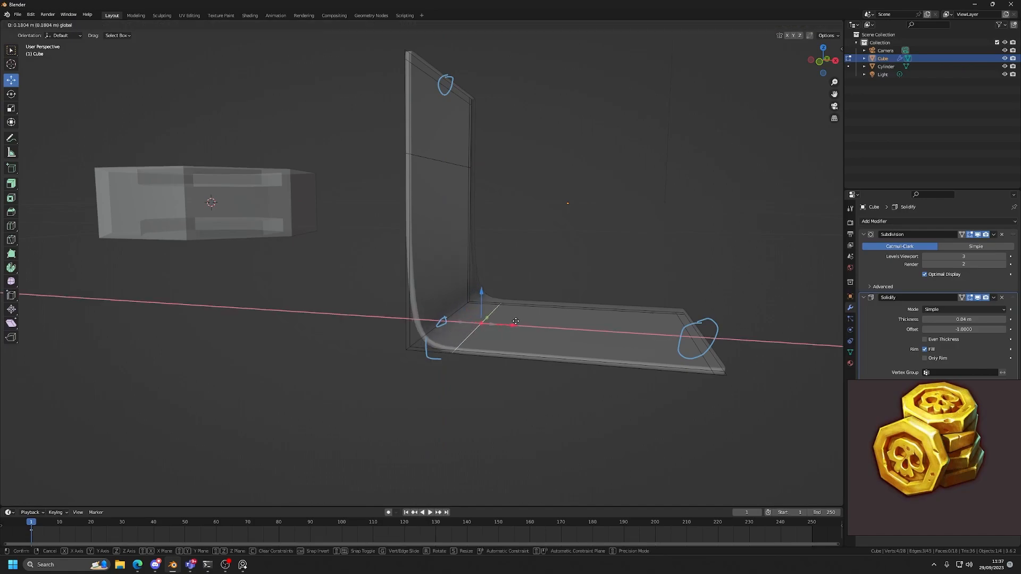
{"action": "left_click", "coordinate": [500, 330]}
{"action": "key", "text": "alt+z"}
Mark the relocated wall edge loop with annotation strokes and return the sheet to Object Mode.
{"action": "middle_click_drag", "start_coordinate": [477, 332], "coordinate": [494, 329]}
{"action": "key", "text": "d"}
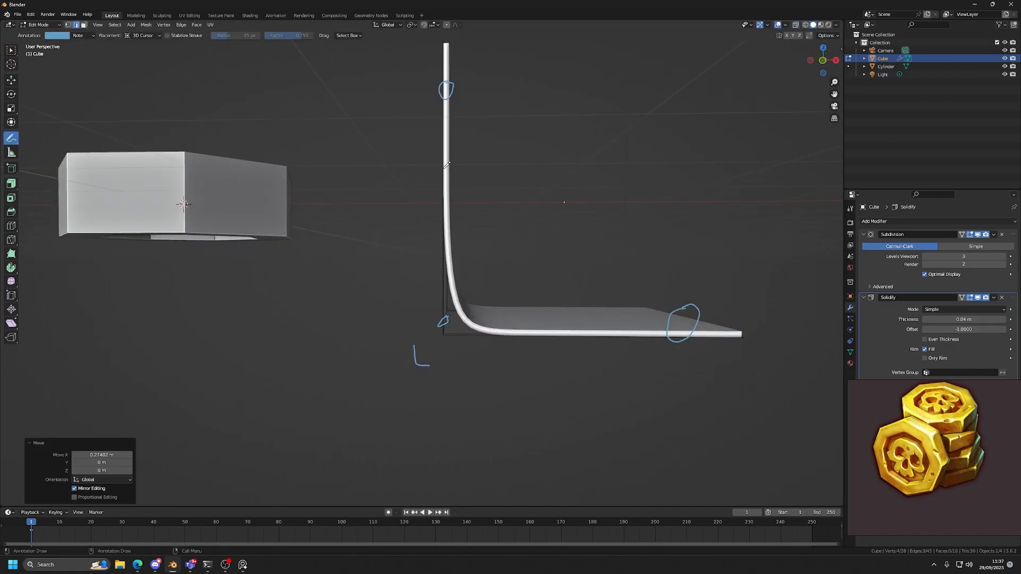
{"action": "left_click_drag", "start_coordinate": [445, 168], "coordinate": [443, 176]}
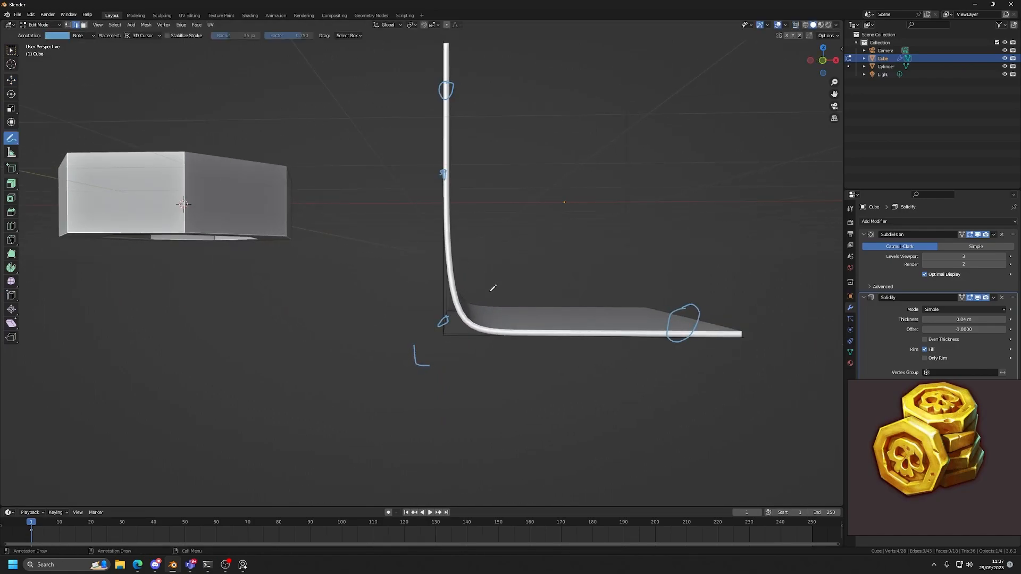
{"action": "key", "text": "shift+space"}
{"action": "key", "text": "g"}
{"action": "middle_click_drag", "start_coordinate": [482, 330], "coordinate": [494, 353]}
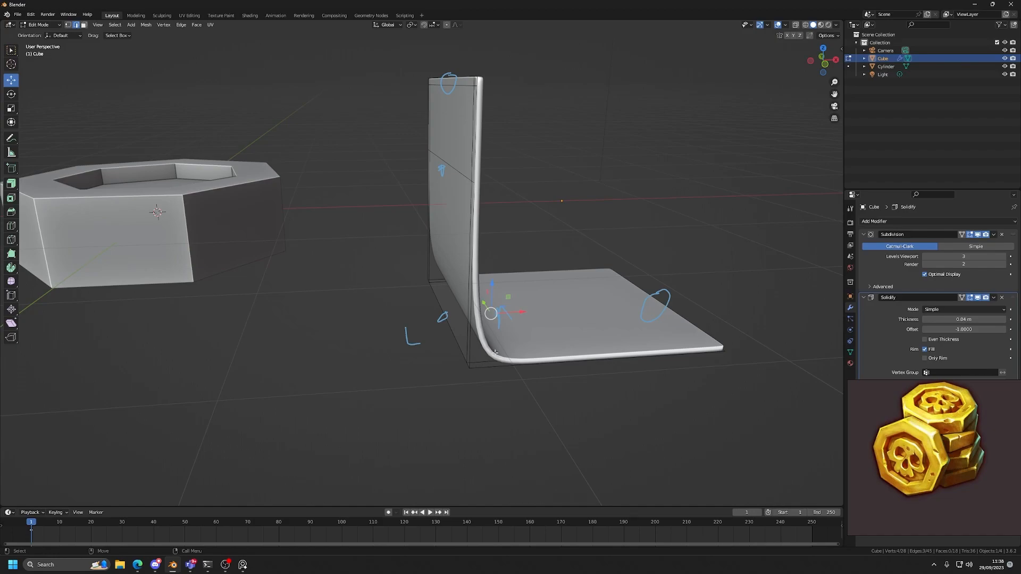
{"action": "middle_click_drag", "start_coordinate": [497, 282], "coordinate": [467, 175]}
{"action": "key", "text": "Tab"}
{"action": "left_click", "coordinate": [268, 245]}
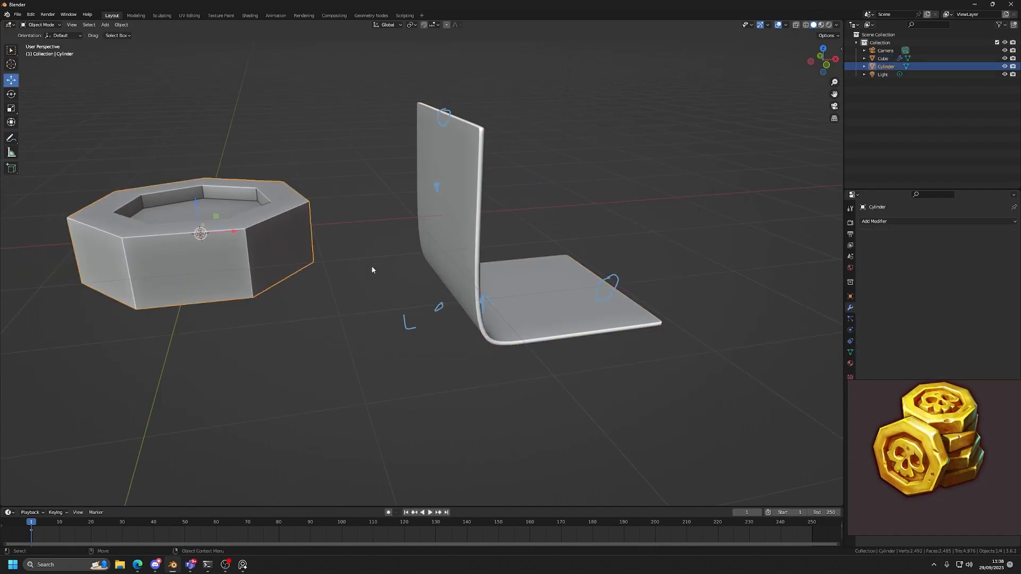
{"action": "key", "text": "g"}
{"action": "key", "text": "Escape"}
Delete the bent sheet object from the scene.
{"action": "middle_click_drag", "start_coordinate": [328, 281], "coordinate": [456, 257]}
{"action": "left_click", "coordinate": [456, 258]}
{"action": "key", "text": "F2"}
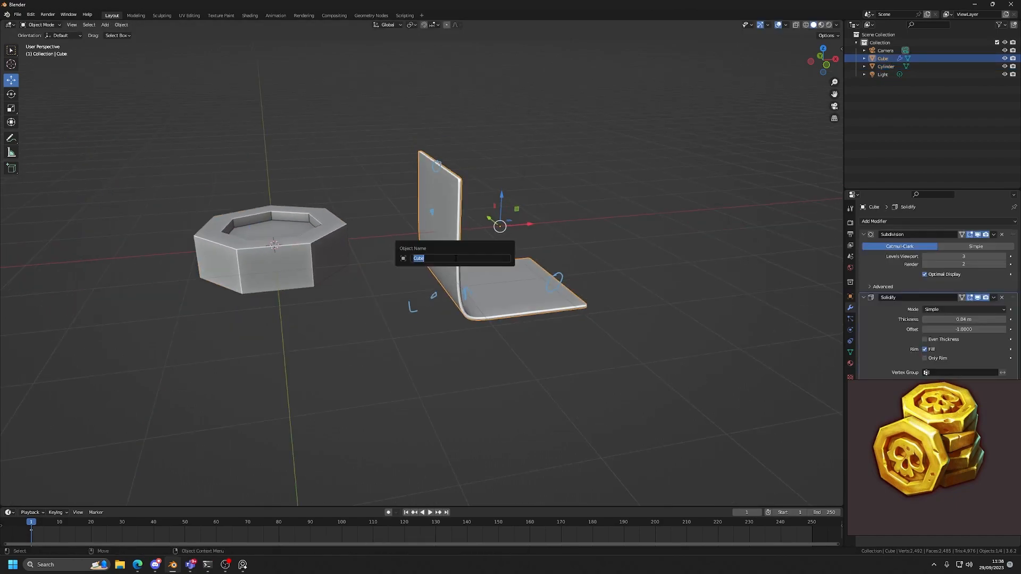
{"action": "key", "text": "Escape"}
{"action": "key", "text": "Delete"}
Erase all the annotation strokes left around the removed sheet and return to the Move tool.
{"action": "key", "text": "shift+space"}
{"action": "key", "text": "d"}
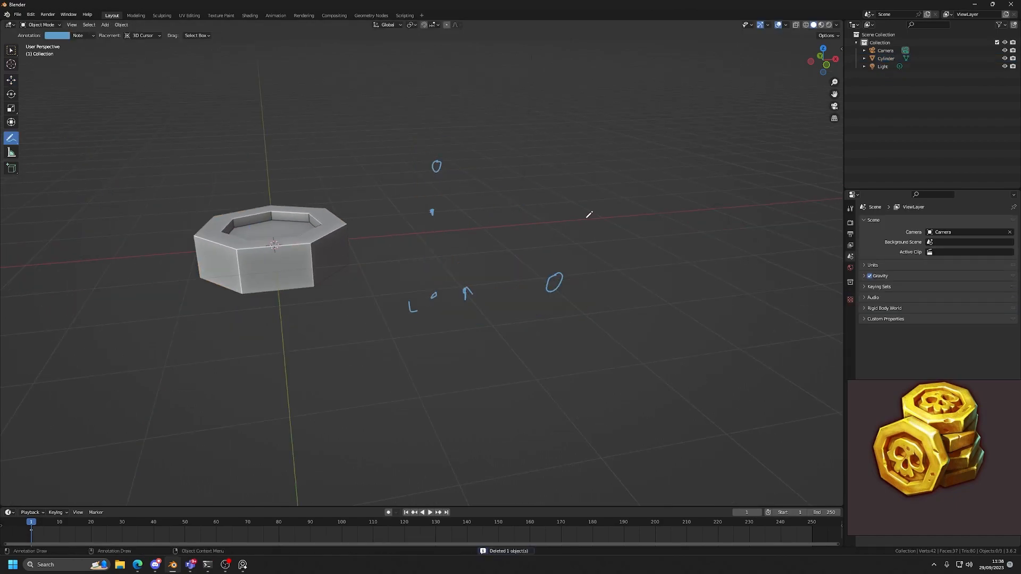
{"action": "mouse_move", "coordinate": [410, 270]}
{"action": "left_mouse_down", "text": "ctrl"}
{"action": "mouse_move", "coordinate": [399, 203]}
{"action": "mouse_move", "coordinate": [605, 271]}
{"action": "left_mouse_up", "text": "ctrl"}
{"action": "key", "text": "shift+space"}
{"action": "key", "text": "g"}
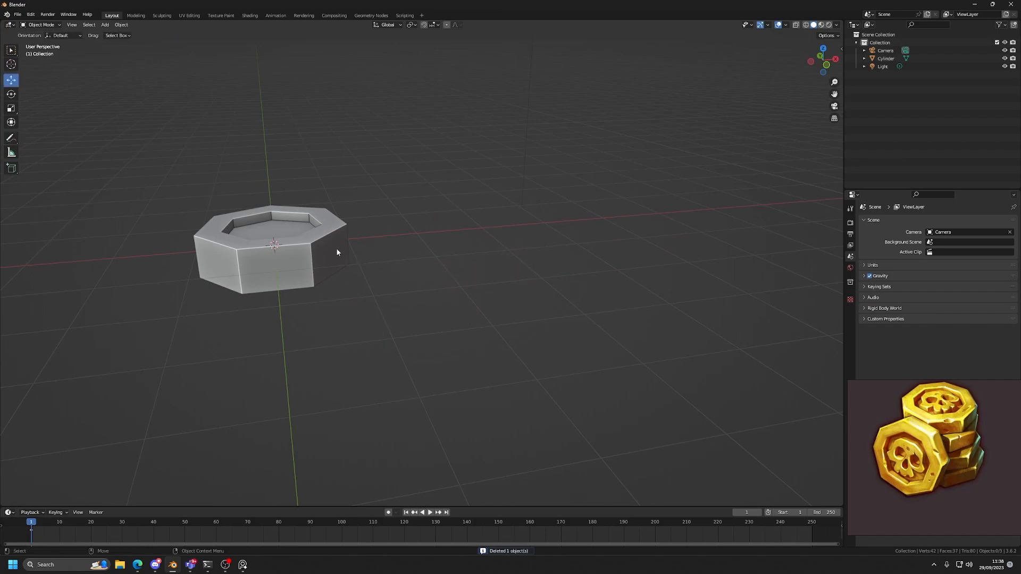
Select the heptagonal coin mesh and switch it to Edit Mode.
{"action": "left_click", "coordinate": [335, 250]}
{"action": "key", "text": "KP_Decimal"}
{"action": "middle_click_drag", "start_coordinate": [446, 262], "coordinate": [510, 237]}
{"action": "key", "text": "Tab"}
{"action": "scroll", "coordinate": [415, 269], "scroll_direction": "down", "scroll_amount": 1}
{"action": "scroll", "coordinate": [417, 261], "scroll_direction": "up", "scroll_amount": 2}
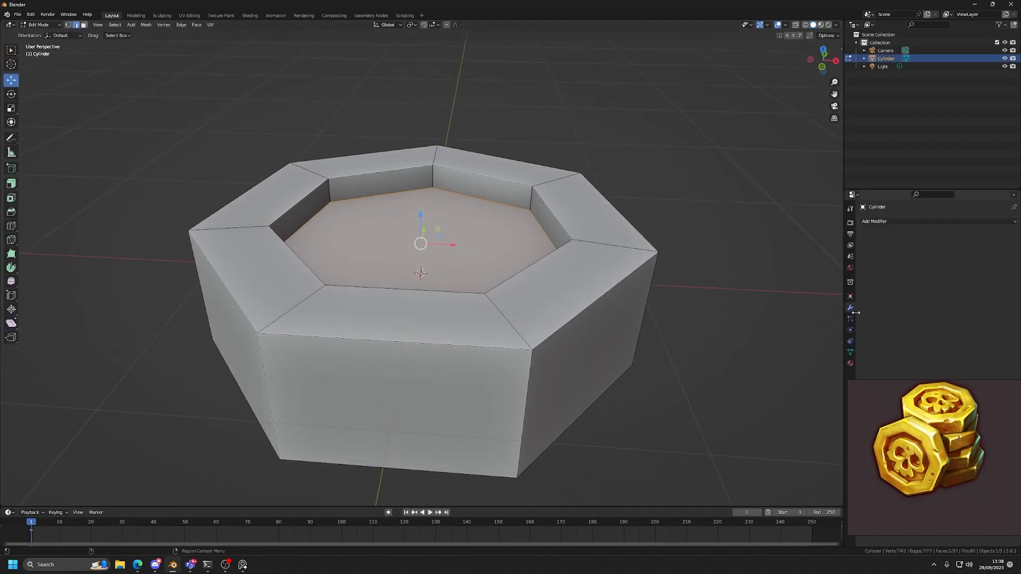
Add a Subdivision Surface modifier to the coin with its viewport level set to 3.
{"action": "left_click", "coordinate": [878, 228]}
{"action": "left_click", "coordinate": [879, 366]}
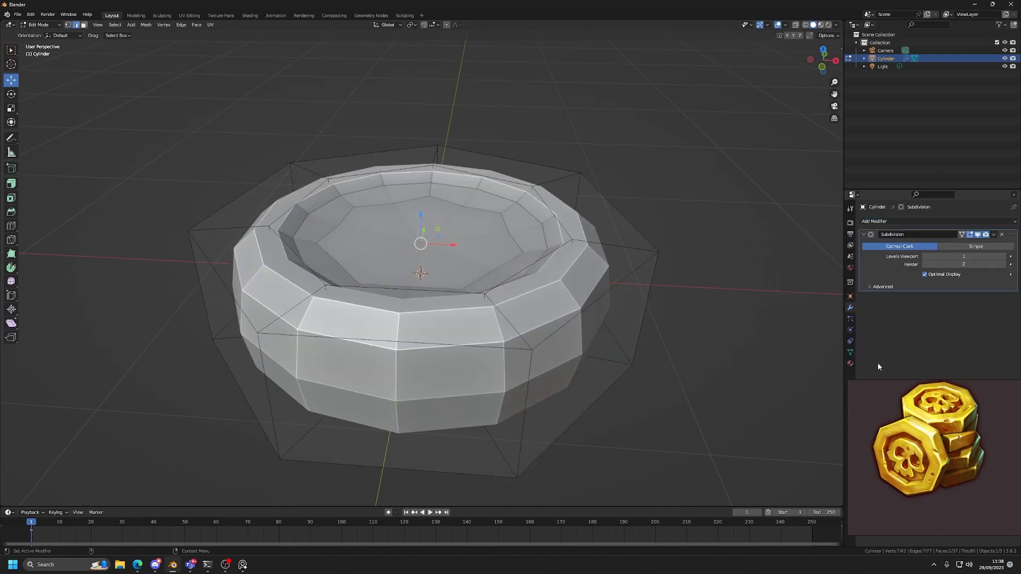
{"action": "left_click", "coordinate": [1007, 257]}
{"action": "left_click", "coordinate": [1008, 257]}
{"action": "middle_click_drag", "start_coordinate": [629, 294], "coordinate": [585, 315]}
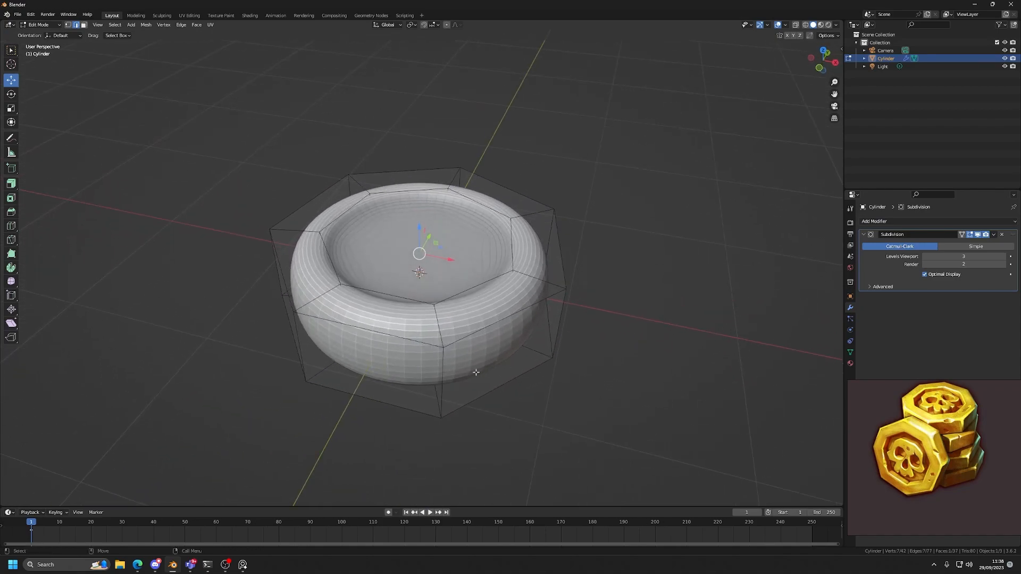
Hide the subdivision in the viewport and bevel one corner's edge loop across the coin's side and rim by about 0.027 m.
{"action": "left_click", "coordinate": [978, 235]}
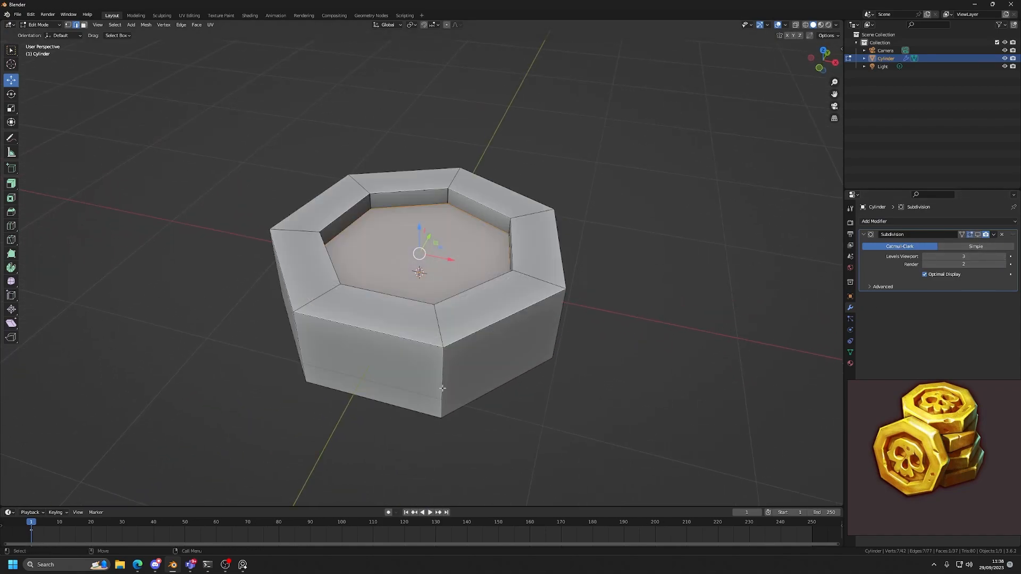
{"action": "double_click", "coordinate": [446, 380]}
{"action": "left_click_drag", "start_coordinate": [447, 379], "coordinate": [511, 360], "text": "alt"}
{"action": "middle_click_drag", "start_coordinate": [511, 360], "coordinate": [489, 337], "text": "alt"}
{"action": "scroll", "coordinate": [444, 290], "scroll_direction": "up", "scroll_amount": 1}
{"action": "double_click", "coordinate": [484, 314]}
{"action": "key", "text": "ctrl+b"}
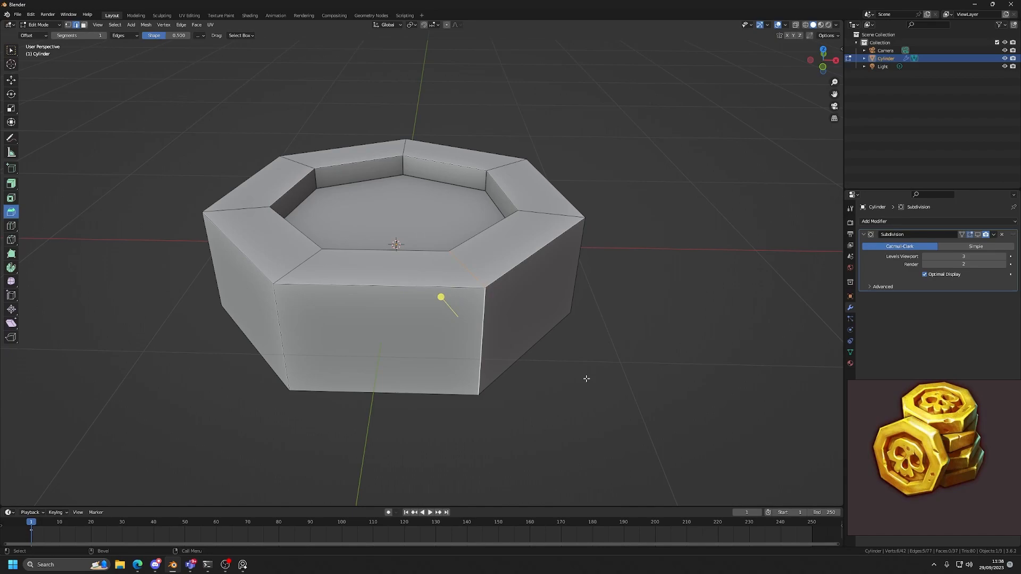
{"action": "key", "text": "ctrl+b"}
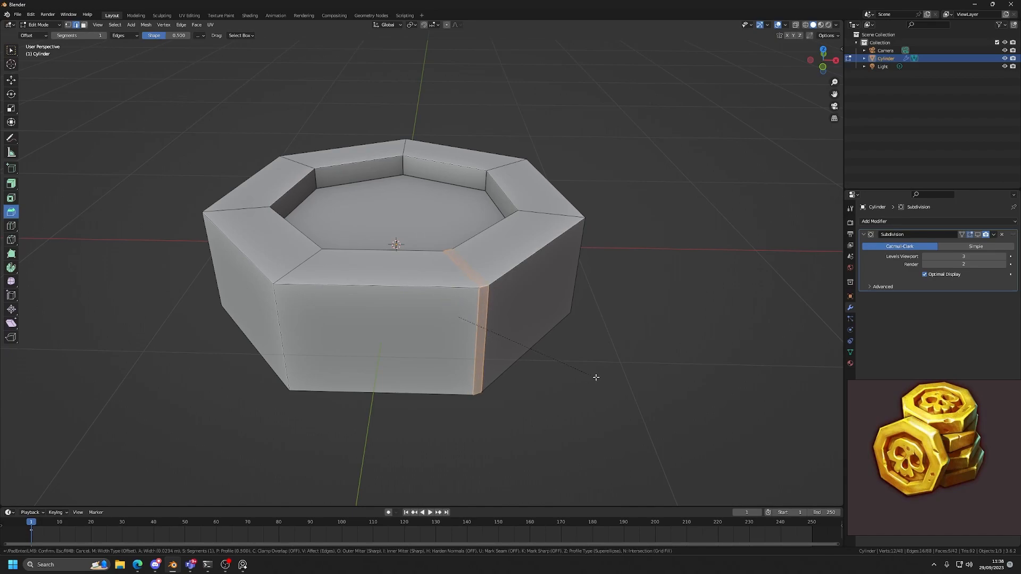
{"action": "left_click", "coordinate": [596, 377]}
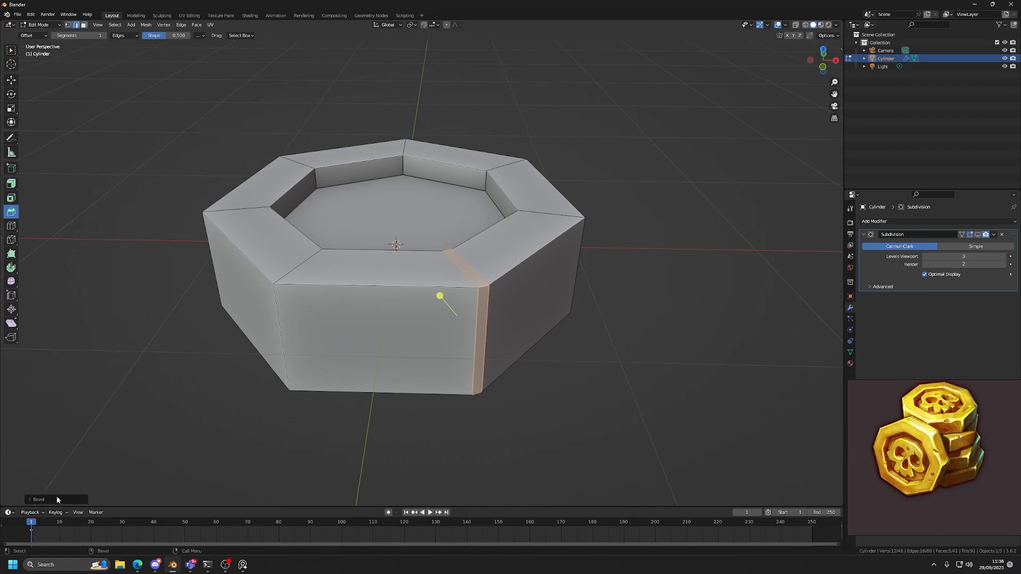
Set the corner bevel's segments to 2.
{"action": "left_click", "coordinate": [129, 385]}
{"action": "scroll", "coordinate": [452, 368], "scroll_direction": "up", "scroll_amount": 2}
{"action": "middle_click_drag", "start_coordinate": [455, 366], "coordinate": [420, 340]}
{"action": "scroll", "coordinate": [414, 316], "scroll_direction": "up", "scroll_amount": 2}
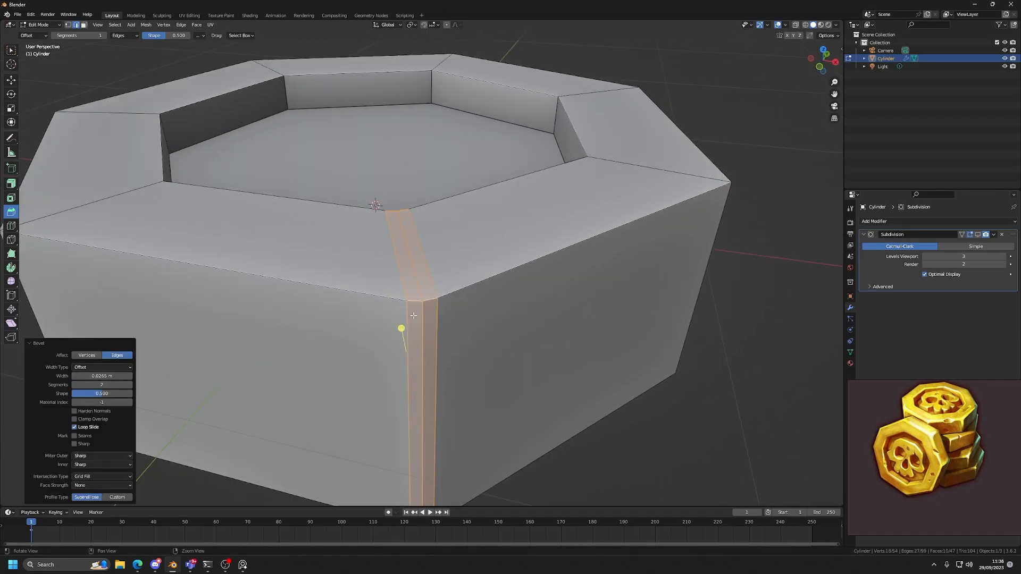
Mark the three parallel edges of the bevelled corner with annotation strokes and erase them again.
{"action": "key", "text": "d"}
{"action": "key", "text": "d"}
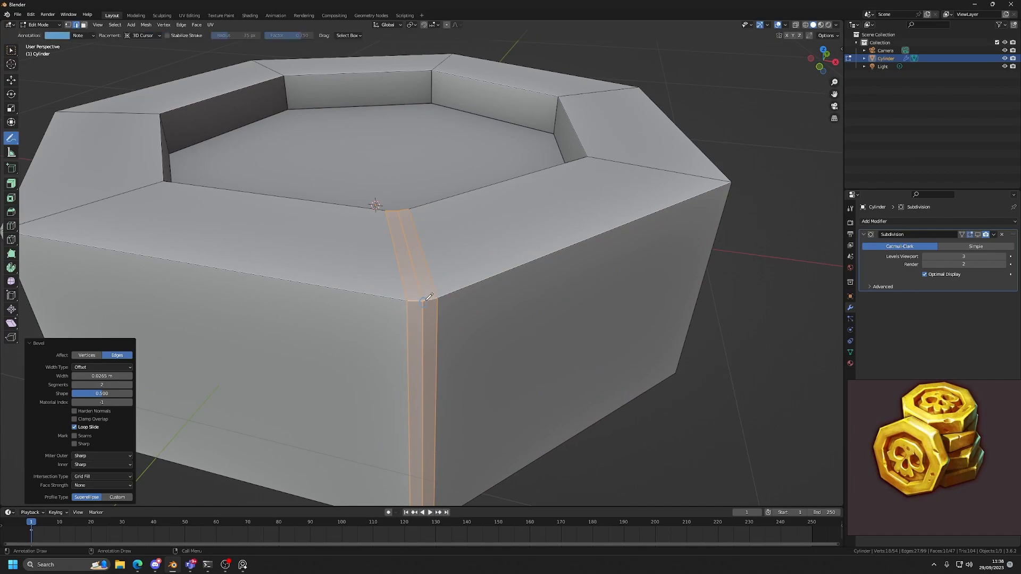
{"action": "left_click_drag", "start_coordinate": [426, 301], "coordinate": [426, 301]}
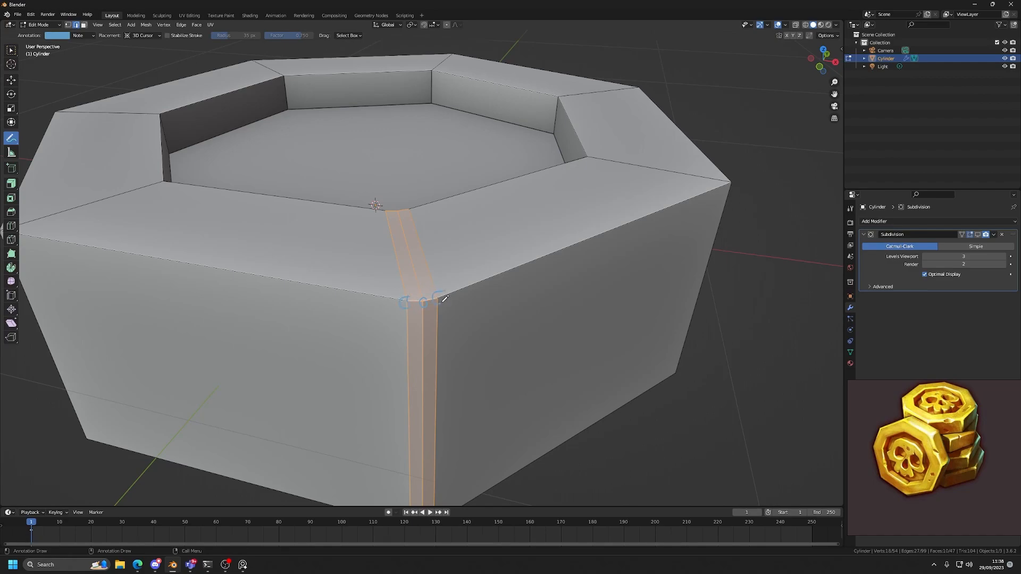
{"action": "key", "text": "w"}
{"action": "scroll", "coordinate": [519, 317], "scroll_direction": "down", "scroll_amount": 3}
{"action": "middle_click_drag", "start_coordinate": [519, 316], "coordinate": [500, 353]}
{"action": "scroll", "coordinate": [500, 353], "scroll_direction": "up", "scroll_amount": 2}
{"action": "key", "text": "d"}
{"action": "key", "text": "d"}
{"action": "key", "text": "d"}
{"action": "key", "text": "d"}
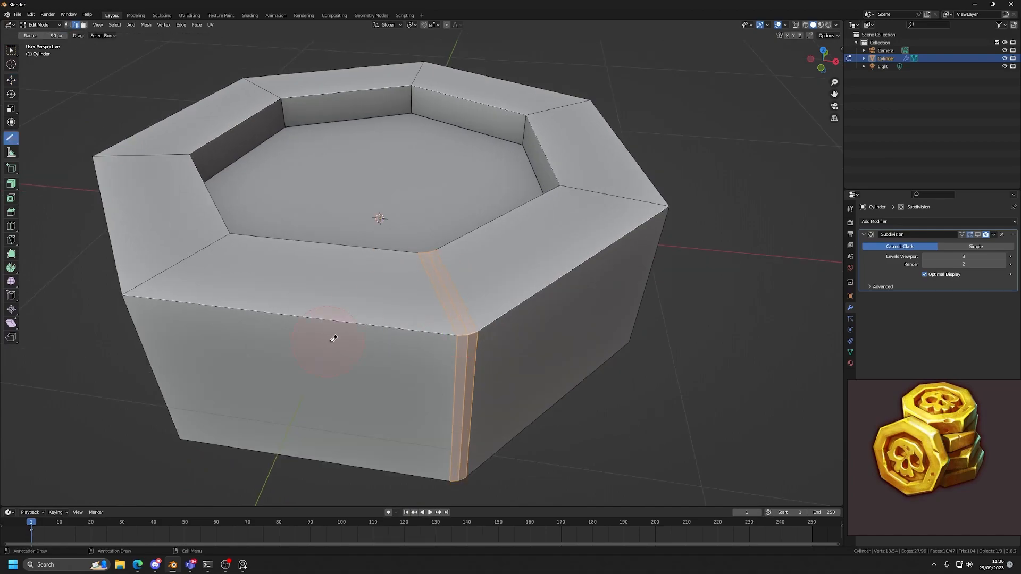
Show the subdivision in Object Mode and annotate a stroke along the coin's supported corner.
{"action": "key", "text": "Tab"}
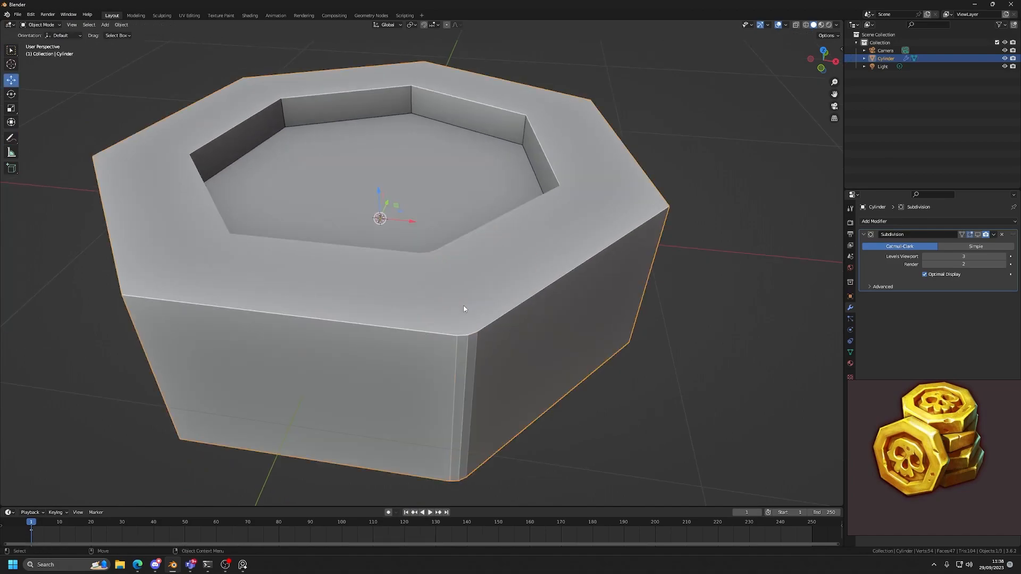
{"action": "left_click", "coordinate": [977, 234]}
{"action": "middle_click_drag", "start_coordinate": [761, 275], "coordinate": [562, 271]}
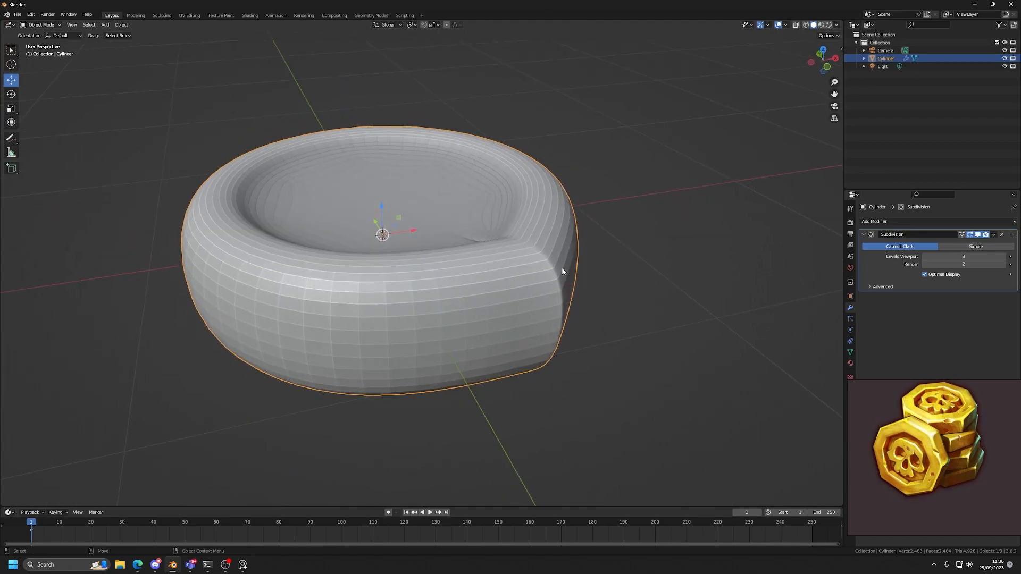
{"action": "key", "text": "d"}
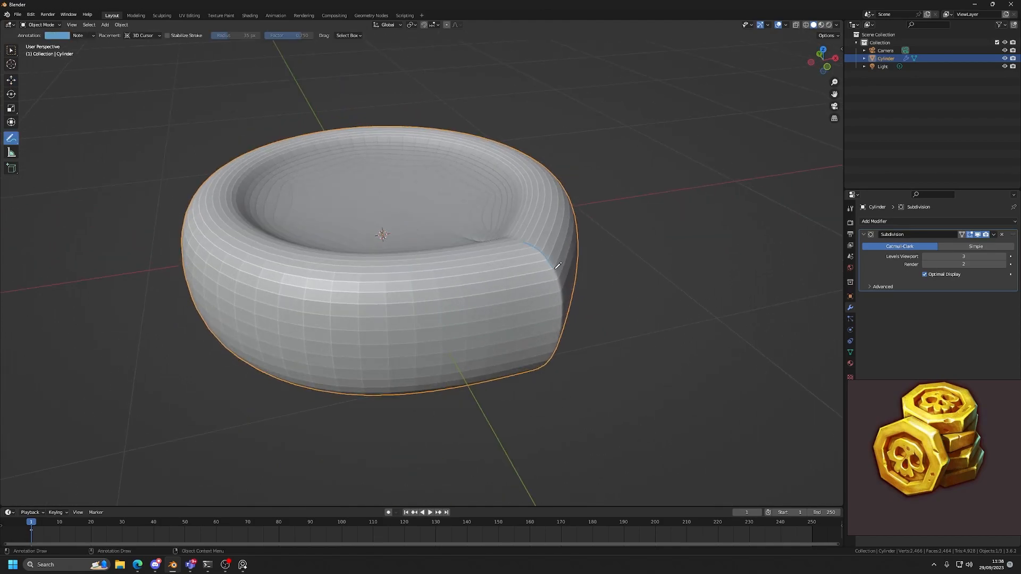
Undo the annotation, the subdivision and the corner bevel so only the corner's edge loop is selected.
{"action": "key", "text": "ctrl+z"}
{"action": "key", "text": "ctrl+z"}
{"action": "key", "text": "ctrl+z"}
{"action": "key", "text": "ctrl+z"}
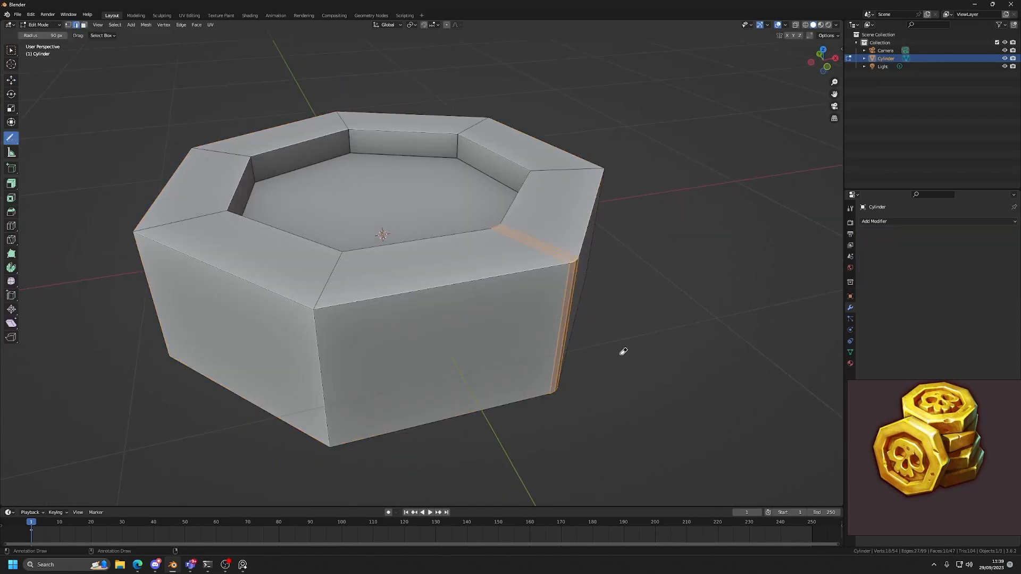
{"action": "key", "text": "ctrl+z"}
{"action": "key", "text": "w"}
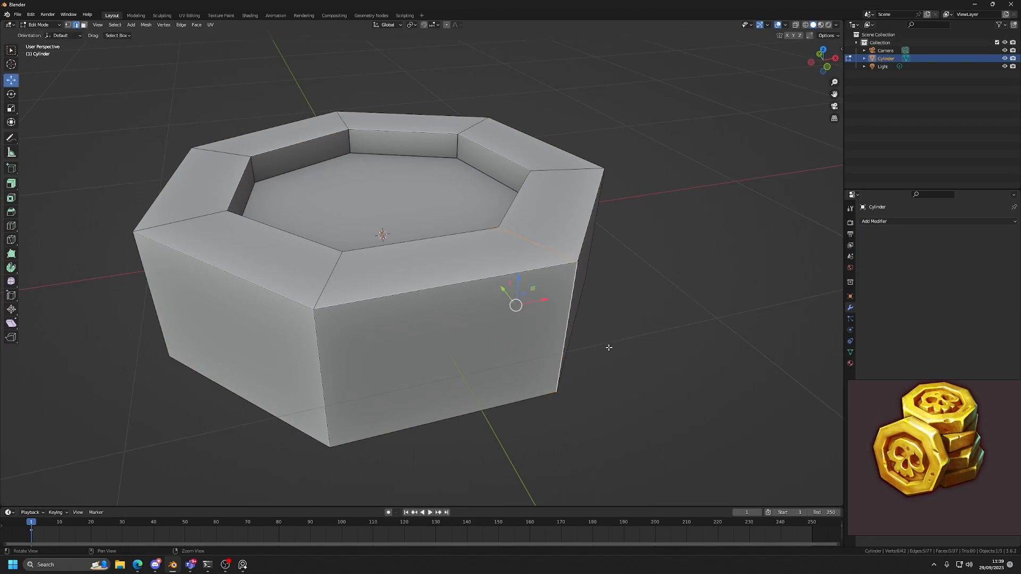
Select the edge loops running through all seven corners of the coin.
{"action": "left_click_drag", "start_coordinate": [611, 349], "coordinate": [547, 347], "text": "alt"}
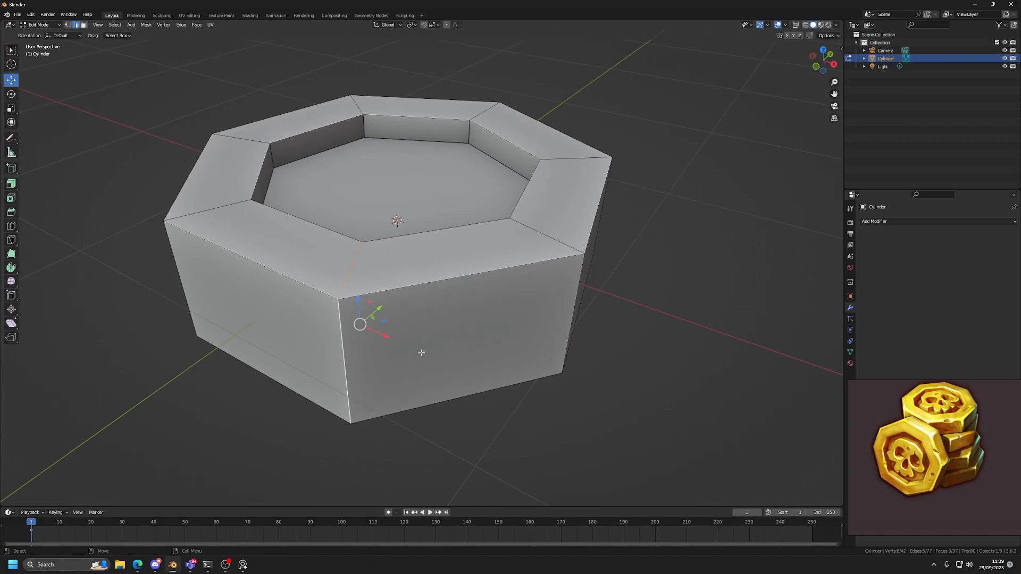
{"action": "left_click", "coordinate": [573, 299], "text": "alt+shift"}
{"action": "left_click_drag", "start_coordinate": [572, 298], "coordinate": [505, 270], "text": "alt"}
{"action": "left_click", "coordinate": [565, 299], "text": "alt+shift"}
{"action": "double_click", "coordinate": [565, 299], "text": "shift"}
{"action": "middle_click_drag", "start_coordinate": [565, 299], "coordinate": [450, 298]}
{"action": "double_click", "coordinate": [519, 291], "text": "shift"}
{"action": "double_click", "coordinate": [472, 295], "text": "shift"}
{"action": "left_click", "coordinate": [481, 296], "text": "alt+shift"}
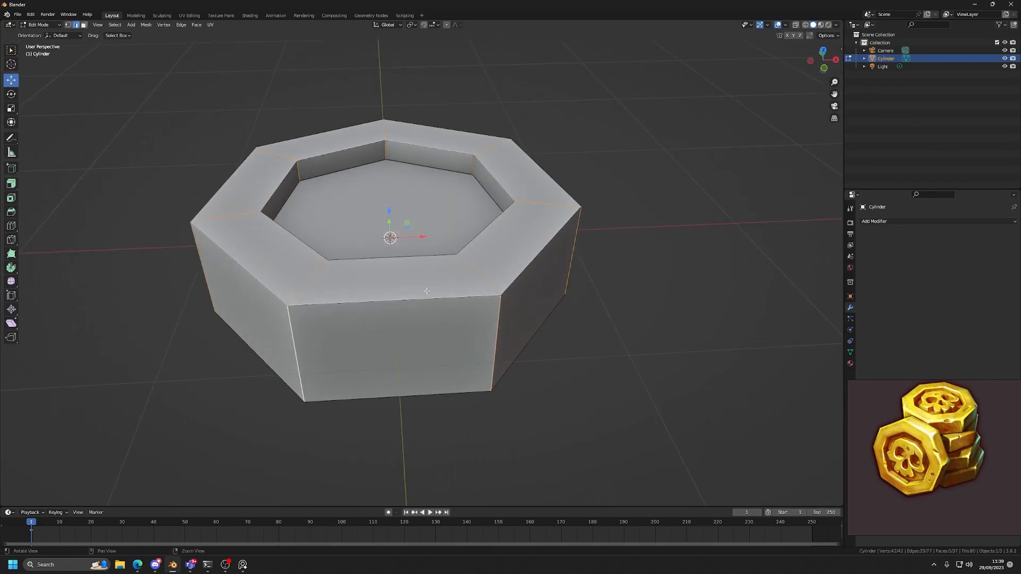
Bevel the seven corner edge loops by 0.024 m with 2 segments.
{"action": "scroll", "coordinate": [456, 289], "scroll_direction": "up", "scroll_amount": 1}
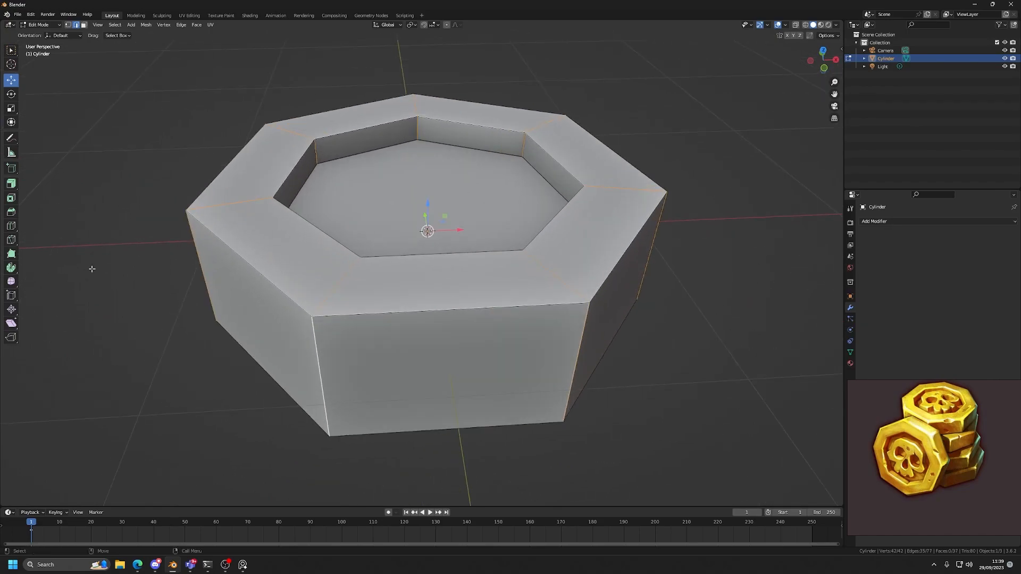
{"action": "key", "text": "ctrl+b"}
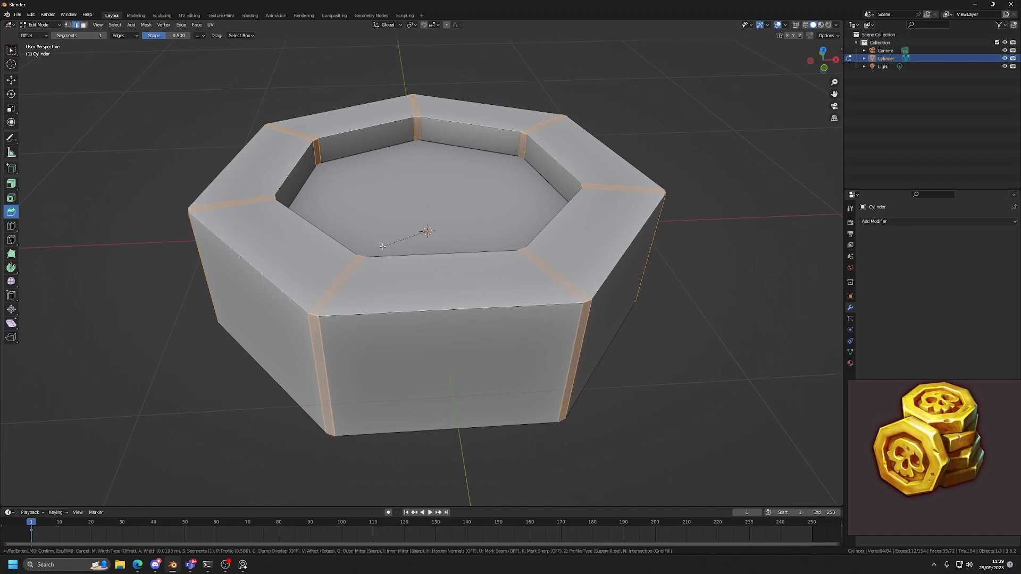
{"action": "left_click", "coordinate": [337, 258]}
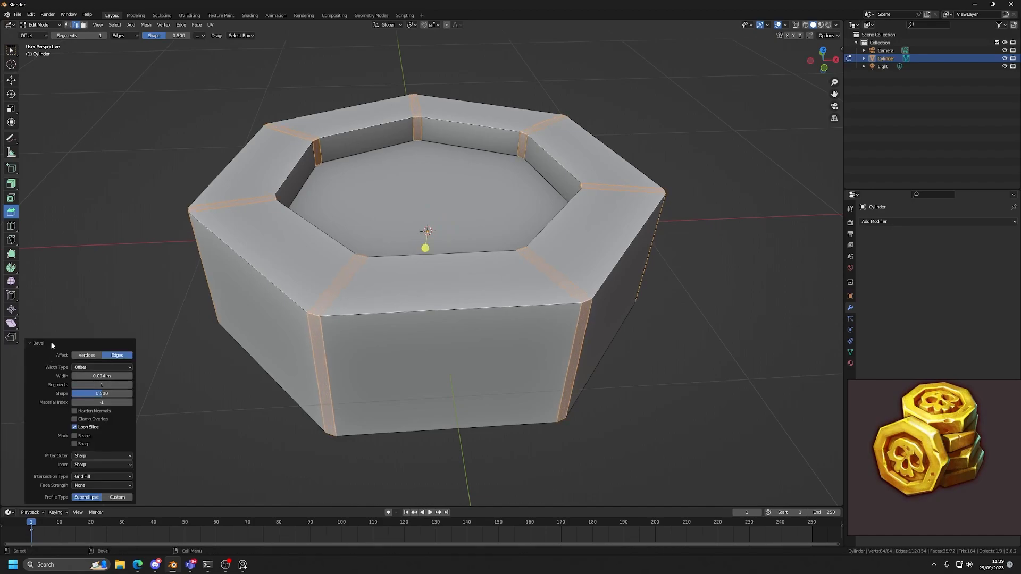
{"action": "left_click", "coordinate": [50, 343]}
{"action": "left_click", "coordinate": [62, 499]}
{"action": "left_click", "coordinate": [130, 385]}
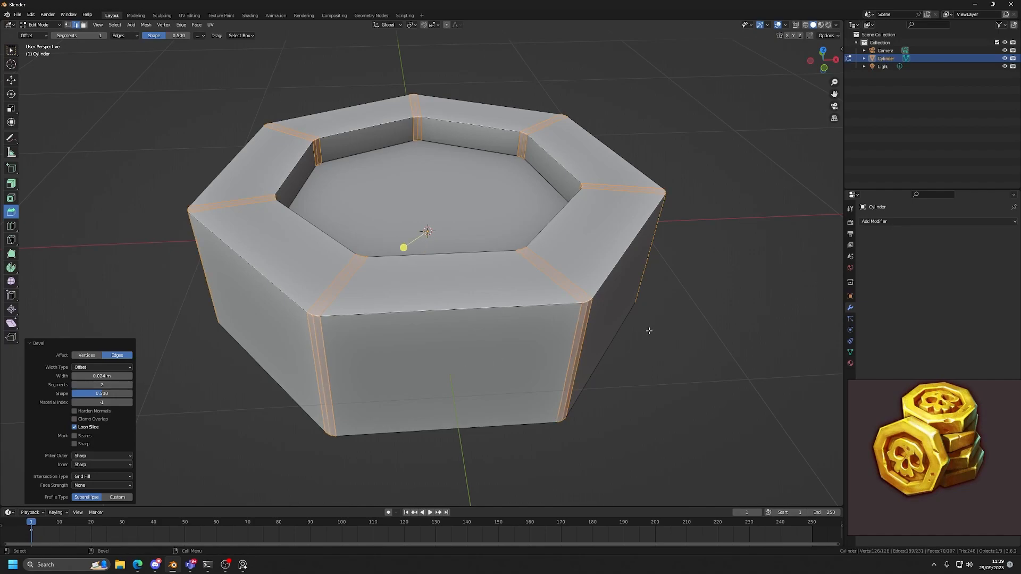
Add a Subdivision Surface modifier to the coin in Object Mode and set its viewport level to 3.
{"action": "key", "text": "Tab"}
{"action": "left_click", "coordinate": [871, 222]}
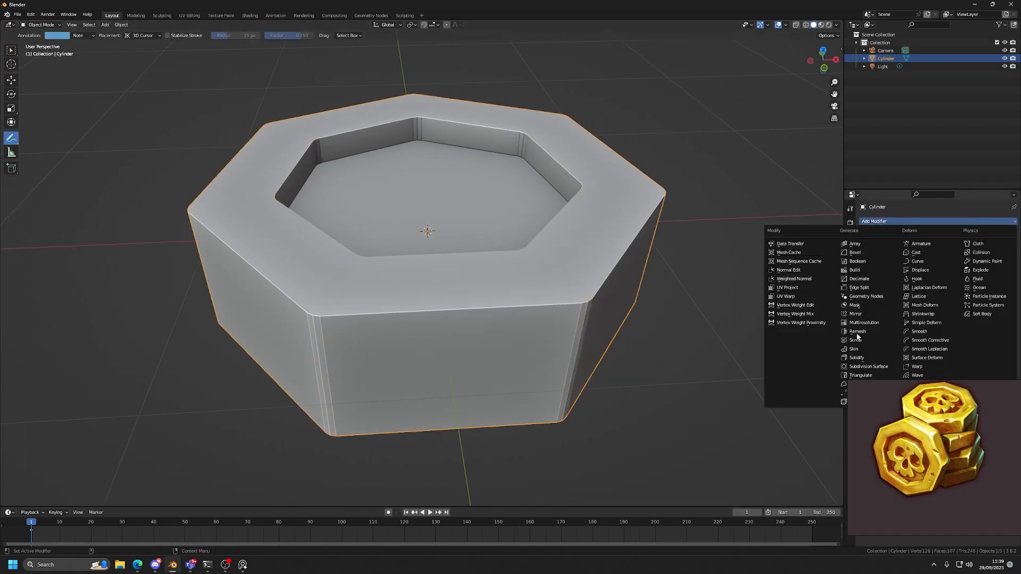
{"action": "left_click", "coordinate": [857, 367]}
{"action": "left_click", "coordinate": [1005, 256]}
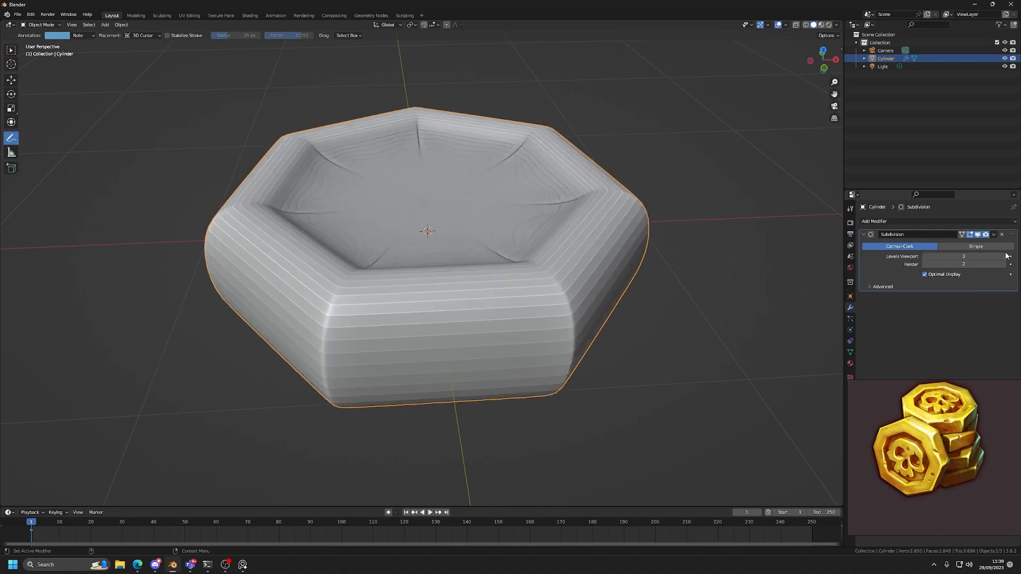
{"action": "left_click", "coordinate": [1005, 257]}
{"action": "middle_click_drag", "start_coordinate": [718, 297], "coordinate": [574, 210]}
{"action": "key", "text": "w"}
{"action": "key", "text": "d"}
{"action": "key", "text": "d"}
{"action": "key", "text": "d"}
{"action": "left_click", "coordinate": [561, 201]}
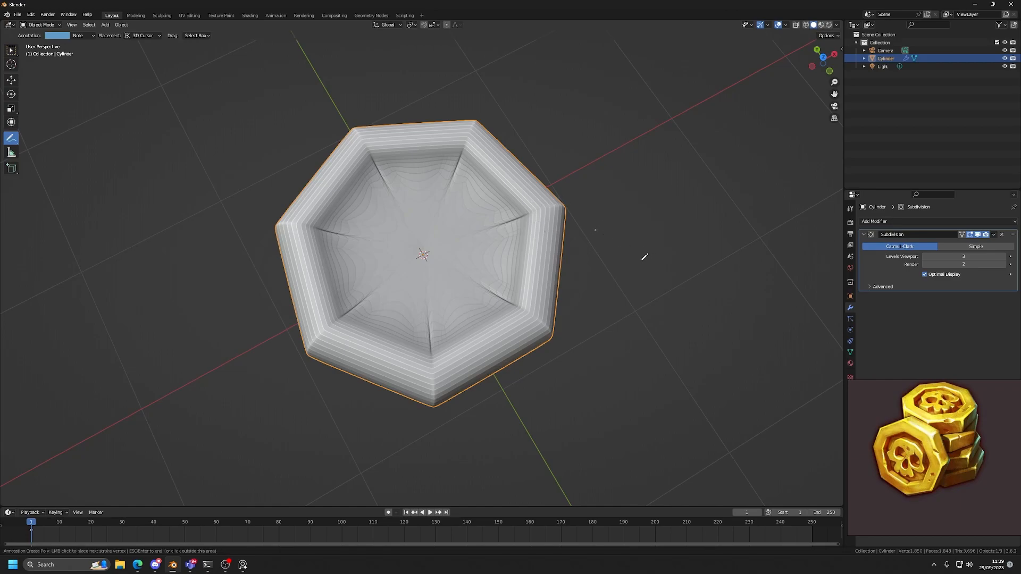
{"action": "key", "text": "Escape"}
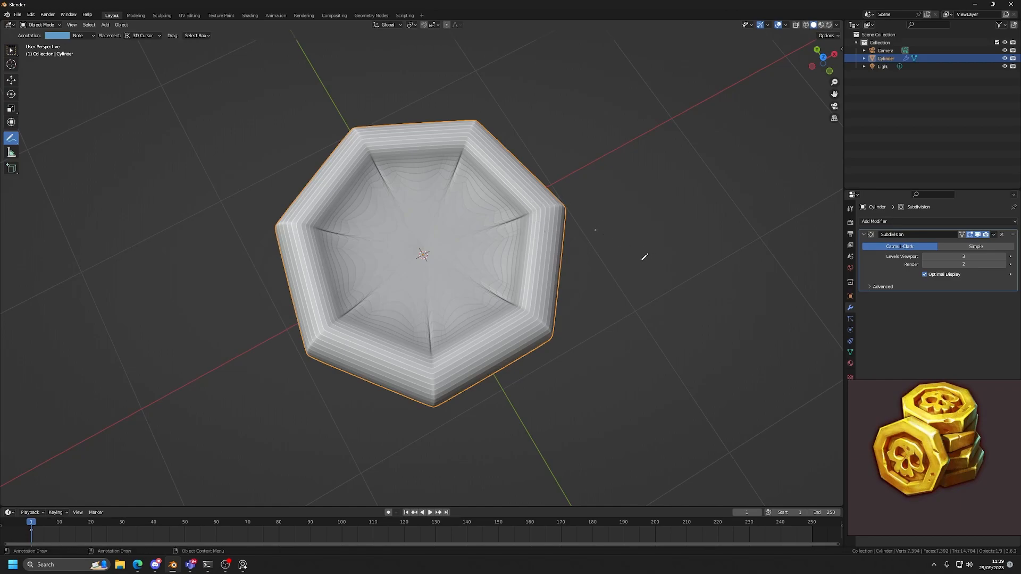
{"action": "scroll", "coordinate": [640, 260], "scroll_direction": "up", "scroll_amount": 1}
{"action": "key", "text": "d"}
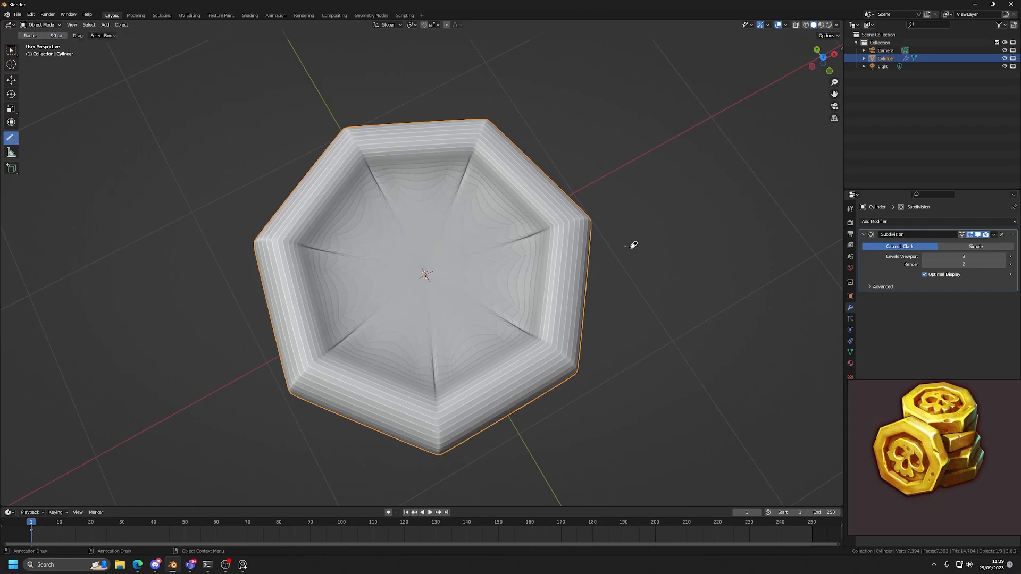
{"action": "key", "text": "w"}
Compare the coin with and without subdivision by toggling the modifier's viewport display, leaving it hidden.
{"action": "scroll", "coordinate": [604, 296], "scroll_direction": "down", "scroll_amount": 1}
{"action": "mouse_move", "coordinate": [604, 298]}
{"action": "left_mouse_down", "text": "alt"}
{"action": "mouse_move", "coordinate": [604, 286]}
{"action": "mouse_move", "coordinate": [595, 292]}
{"action": "left_mouse_up", "text": "alt"}
{"action": "scroll", "coordinate": [601, 292], "scroll_direction": "up", "scroll_amount": 2}
{"action": "left_click", "coordinate": [980, 236]}
{"action": "left_click", "coordinate": [980, 236]}
{"action": "left_click", "coordinate": [980, 236]}
{"action": "left_click", "coordinate": [980, 236]}
{"action": "left_click", "coordinate": [980, 236]}
{"action": "left_click", "coordinate": [980, 236]}
{"action": "left_click", "coordinate": [980, 236]}
{"action": "left_click", "coordinate": [977, 235]}
{"action": "left_click", "coordinate": [978, 235]}
{"action": "left_click", "coordinate": [978, 236]}
{"action": "left_click", "coordinate": [977, 236]}
{"action": "left_click", "coordinate": [977, 235]}
{"action": "left_click", "coordinate": [978, 235]}
{"action": "left_click", "coordinate": [977, 236]}
{"action": "left_click", "coordinate": [977, 236]}
{"action": "left_click", "coordinate": [977, 236]}
{"action": "left_click", "coordinate": [978, 236]}
{"action": "left_click", "coordinate": [978, 236]}
{"action": "left_click", "coordinate": [977, 236]}
{"action": "left_click", "coordinate": [977, 236]}
{"action": "left_click", "coordinate": [977, 235]}
{"action": "scroll", "coordinate": [589, 306], "scroll_direction": "up", "scroll_amount": 3}
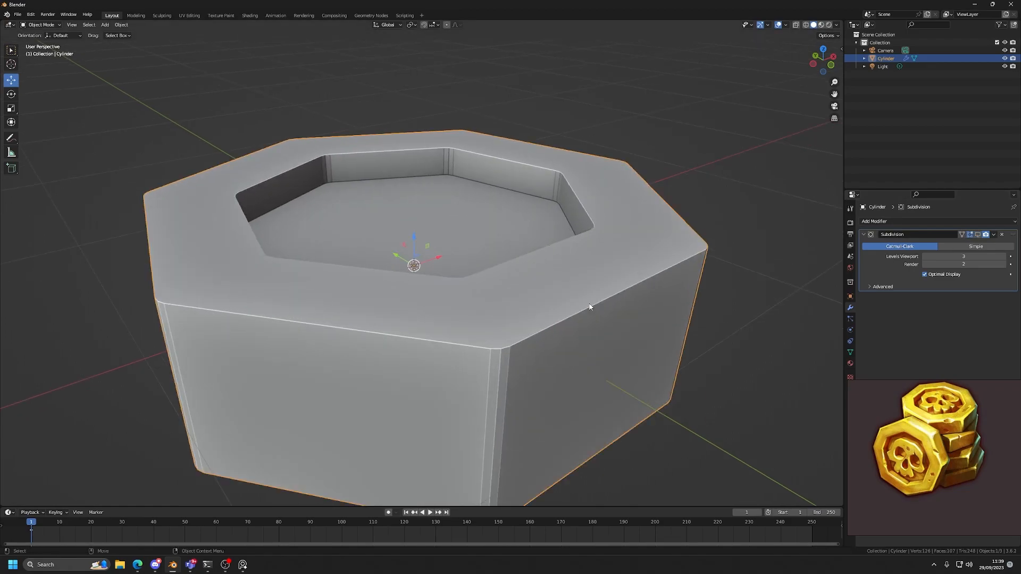
Show the subdivision in Edit Mode and annotate the curved profile from the recess over the rim and down the side.
{"action": "key", "text": "Tab"}
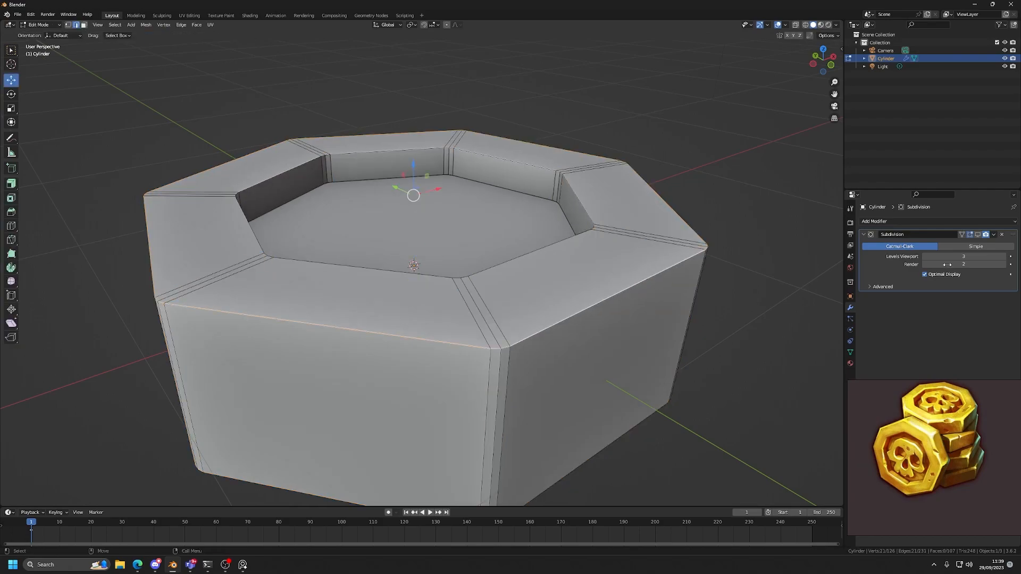
{"action": "left_click", "coordinate": [977, 235]}
{"action": "key", "text": "d"}
{"action": "key", "text": "d"}
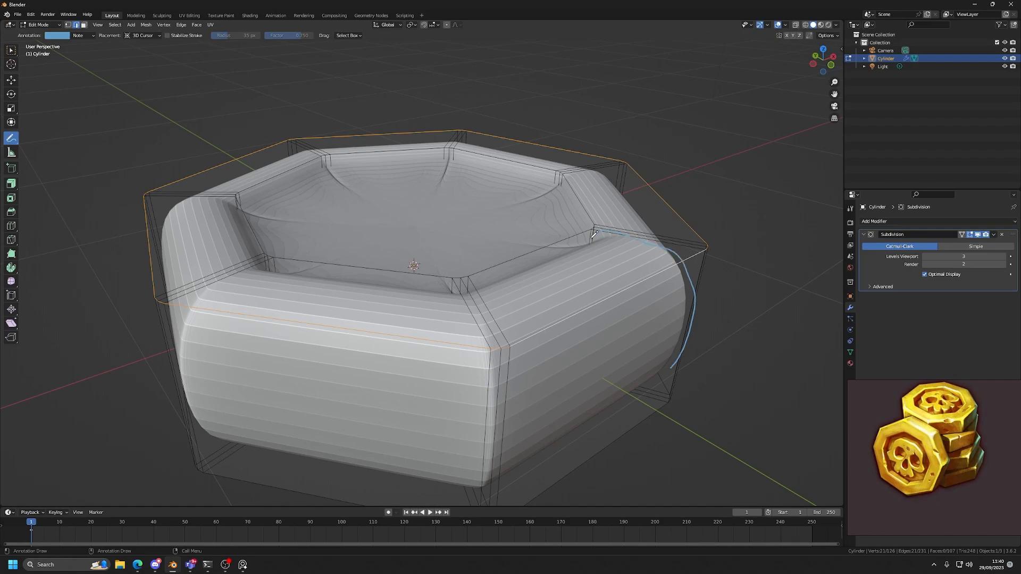
{"action": "key", "text": "w"}
{"action": "left_click", "coordinate": [710, 302]}
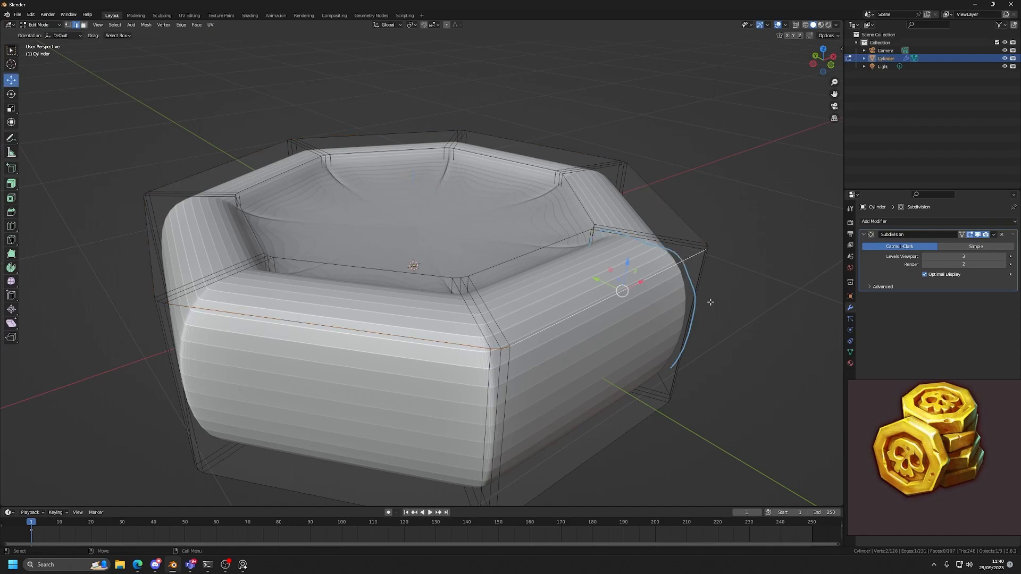
Erase the curve annotation and select the coin's outer top rim edge loop.
{"action": "key", "text": "d"}
{"action": "key", "text": "d"}
{"action": "key", "text": "d"}
{"action": "key", "text": "d"}
{"action": "left_click_drag", "start_coordinate": [567, 239], "coordinate": [722, 313]}
{"action": "left_click", "coordinate": [723, 313]}
{"action": "key", "text": "w"}
{"action": "key", "text": "alt+z"}
{"action": "key", "text": "alt+z"}
{"action": "left_click", "coordinate": [649, 279], "text": "alt"}
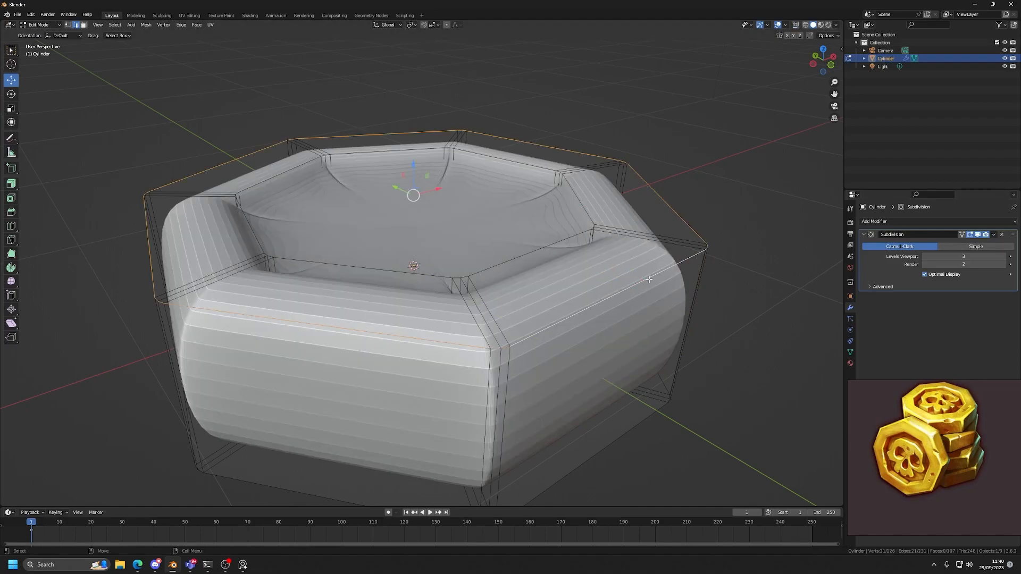
Hide the subdivision in the viewport and select the coin's top and bottom outer rim edge loops.
{"action": "left_click", "coordinate": [978, 235]}
{"action": "middle_click_drag", "start_coordinate": [608, 298], "coordinate": [616, 256]}
{"action": "left_click", "coordinate": [558, 301], "text": "alt+shift"}
{"action": "middle_click_drag", "start_coordinate": [558, 301], "coordinate": [559, 342]}
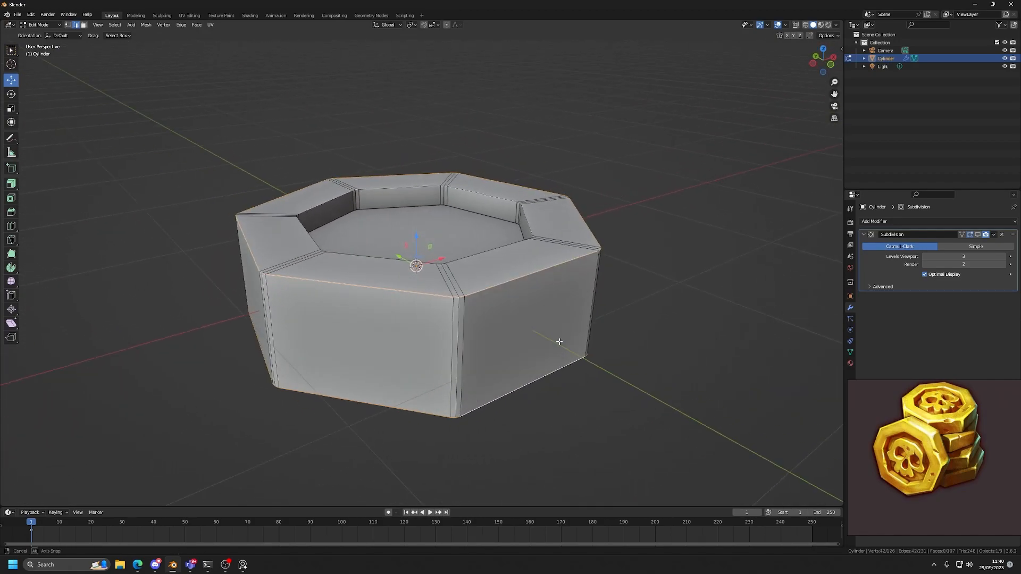
{"action": "left_click", "coordinate": [547, 264], "text": "alt"}
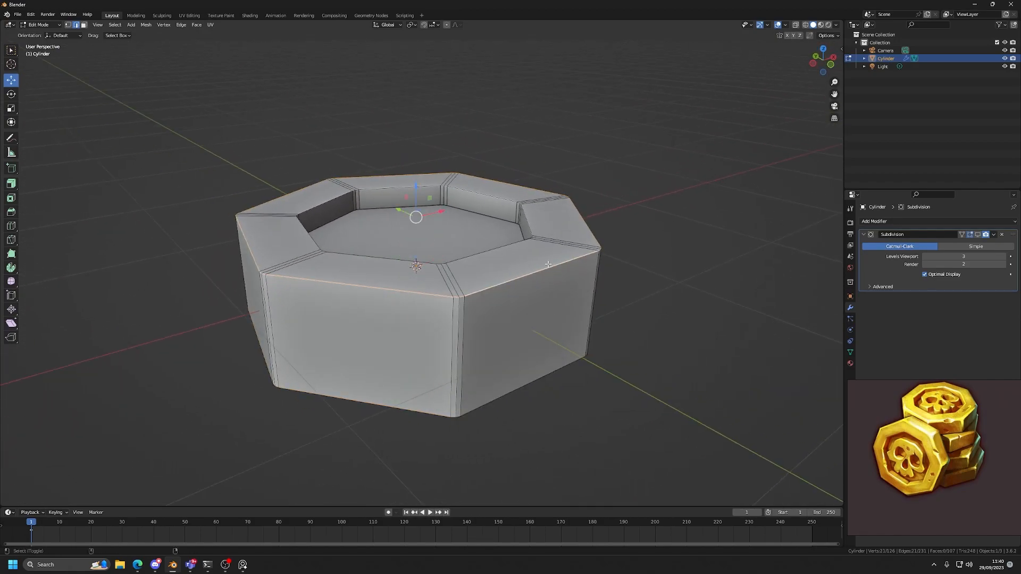
{"action": "left_click", "coordinate": [530, 377], "text": "alt+shift"}
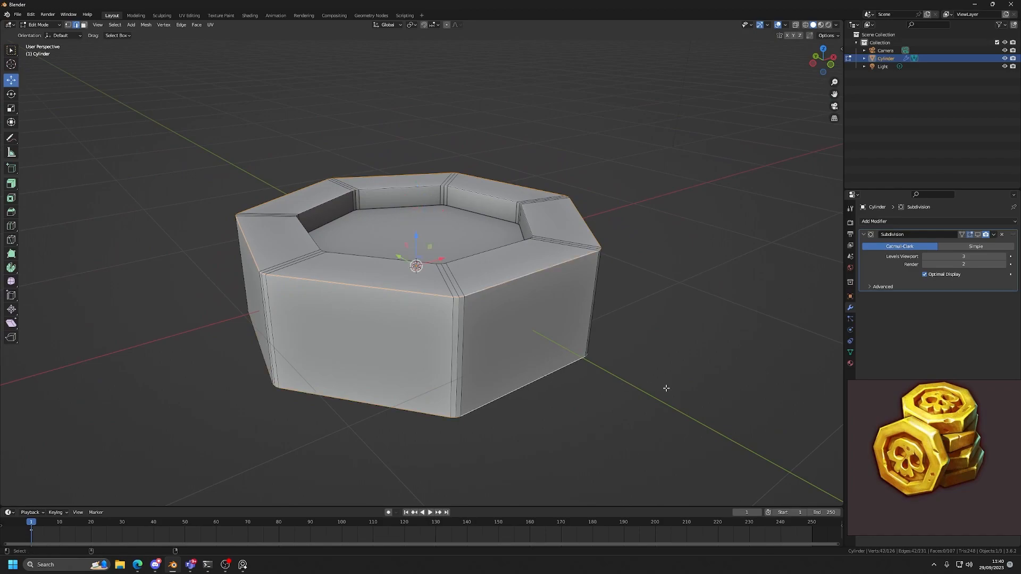
Bevel both outer rim loops by about 0.068 m and annotate the bevel's slope beside a sketch of the intended even profile.
{"action": "key", "text": "ctrl+b"}
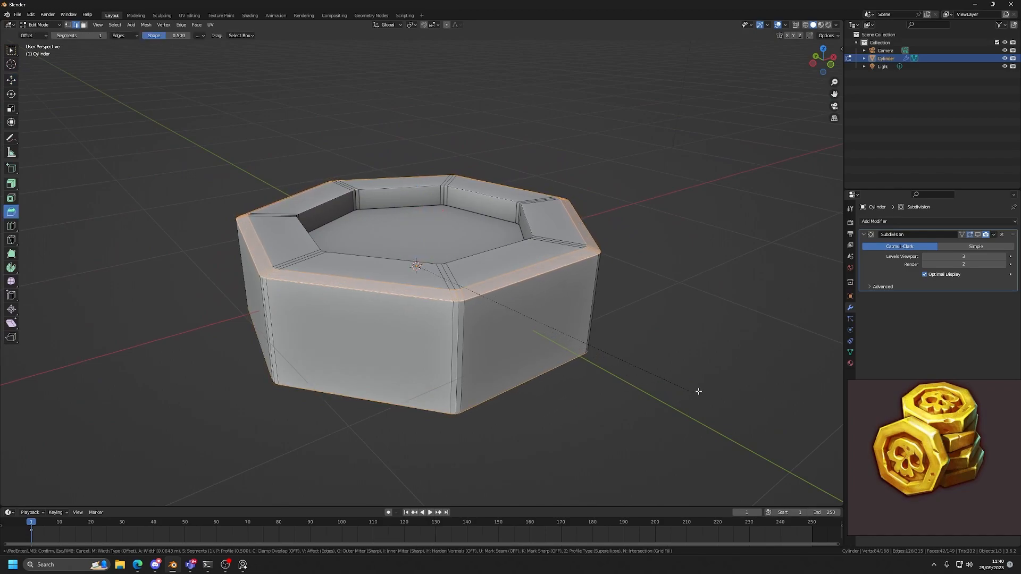
{"action": "left_click", "coordinate": [706, 387]}
{"action": "mouse_move", "coordinate": [706, 387]}
{"action": "left_mouse_down", "text": "alt"}
{"action": "mouse_move", "coordinate": [713, 365]}
{"action": "mouse_move", "coordinate": [679, 294]}
{"action": "mouse_move", "coordinate": [607, 311]}
{"action": "mouse_move", "coordinate": [550, 293]}
{"action": "left_mouse_up", "text": "alt"}
{"action": "scroll", "coordinate": [686, 303], "scroll_direction": "up", "scroll_amount": 4}
{"action": "key", "text": "d"}
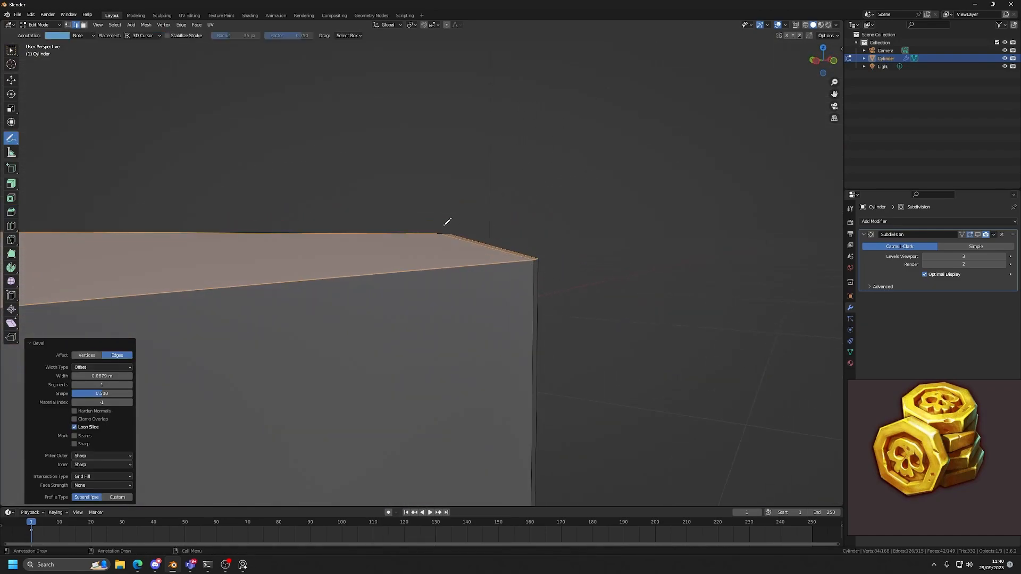
{"action": "left_click_drag", "start_coordinate": [546, 255], "coordinate": [544, 257]}
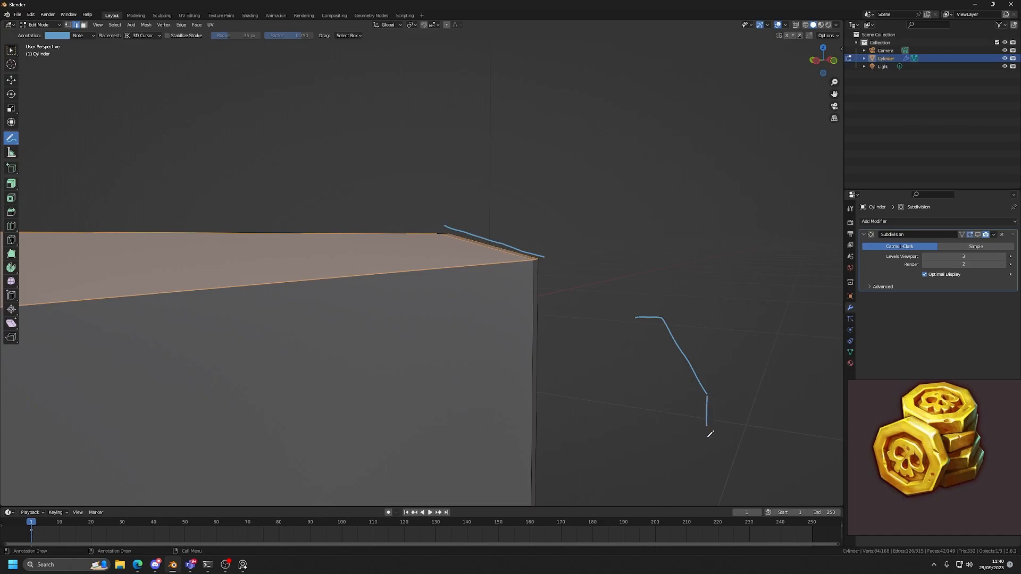
{"action": "scroll", "coordinate": [562, 277], "scroll_direction": "down", "scroll_amount": 4}
{"action": "left_click_drag", "start_coordinate": [570, 313], "coordinate": [556, 338], "text": "alt"}
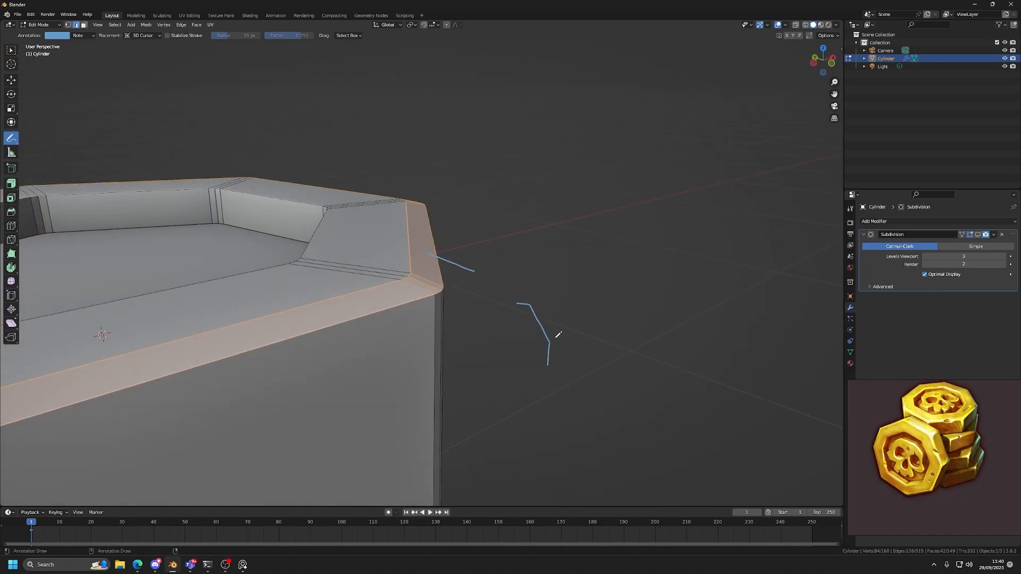
Undo the outer rim bevel and erase the profile annotations in Object Mode.
{"action": "key", "text": "ctrl+z"}
{"action": "scroll", "coordinate": [557, 335], "scroll_direction": "down", "scroll_amount": 2}
{"action": "key", "text": "4"}
{"action": "scroll", "coordinate": [390, 336], "scroll_direction": "down", "scroll_amount": 3}
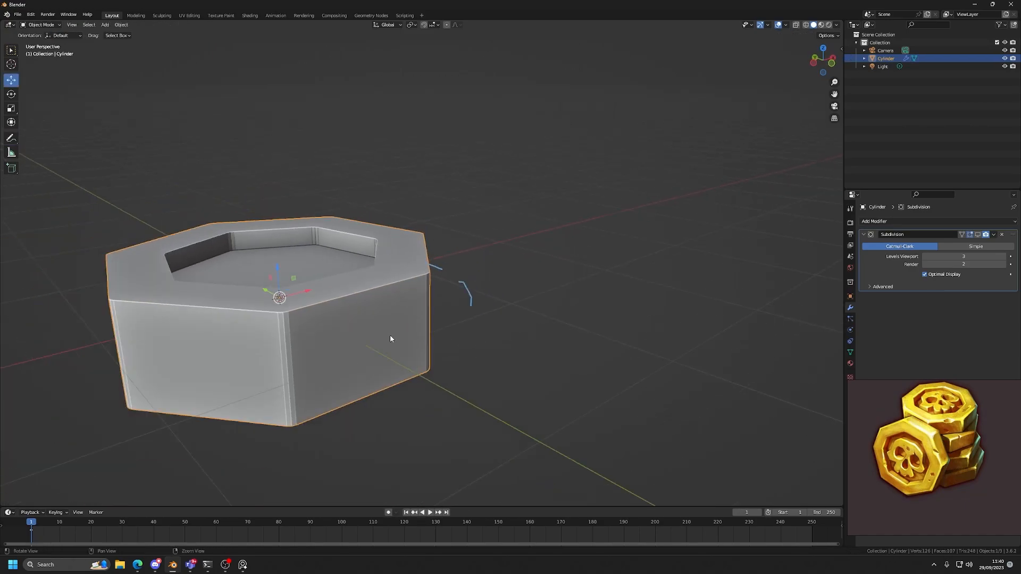
{"action": "middle_click_drag", "start_coordinate": [363, 329], "coordinate": [380, 330], "text": "alt"}
{"action": "key", "text": "d"}
{"action": "key", "text": "d"}
{"action": "key", "text": "d"}
{"action": "key", "text": "d"}
{"action": "left_click_drag", "start_coordinate": [503, 309], "coordinate": [414, 236]}
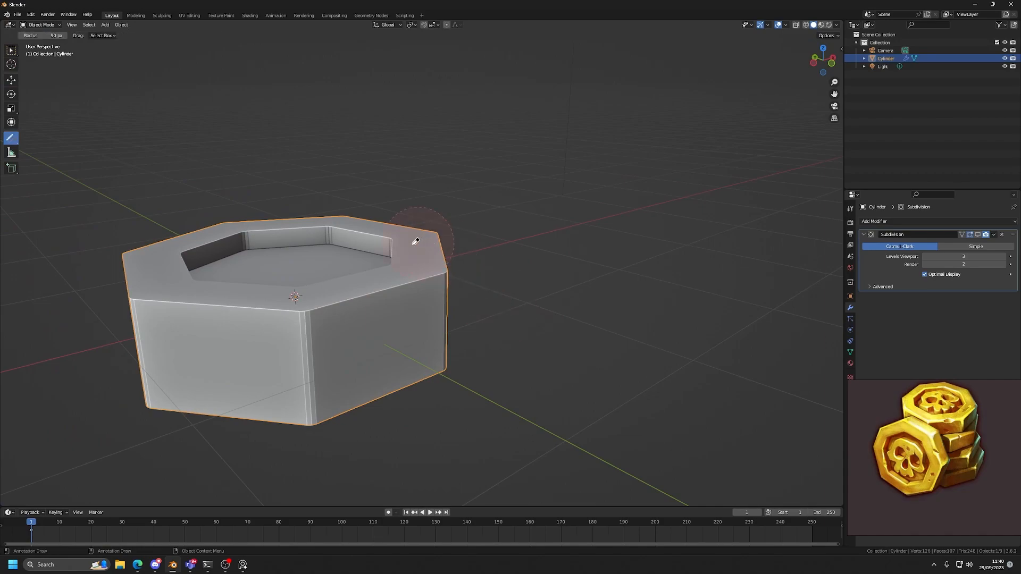
Show the coin's transform properties and centre the view on the coin.
{"action": "key", "text": "w"}
{"action": "key", "text": "n"}
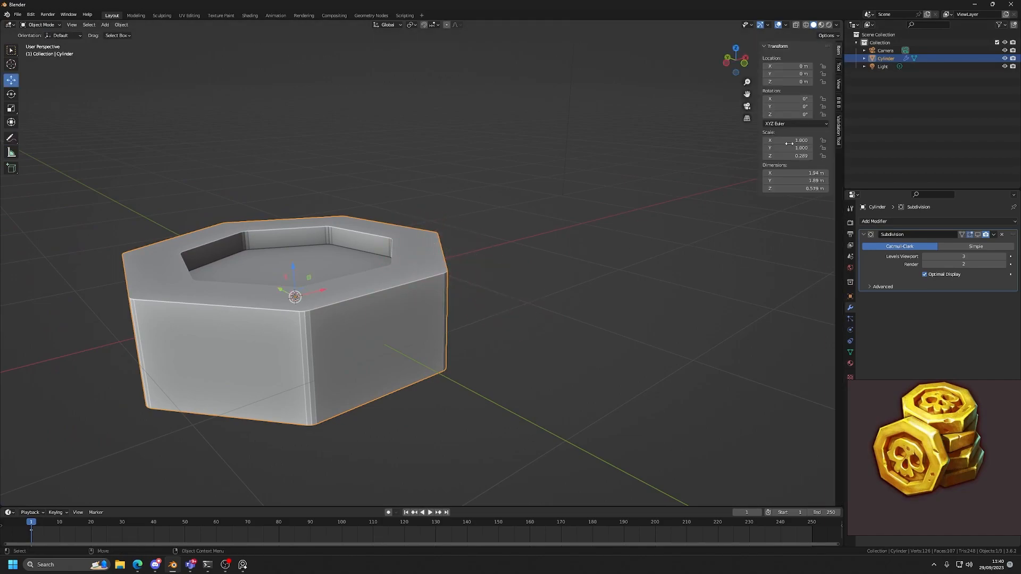
{"action": "key", "text": "KP_Decimal"}
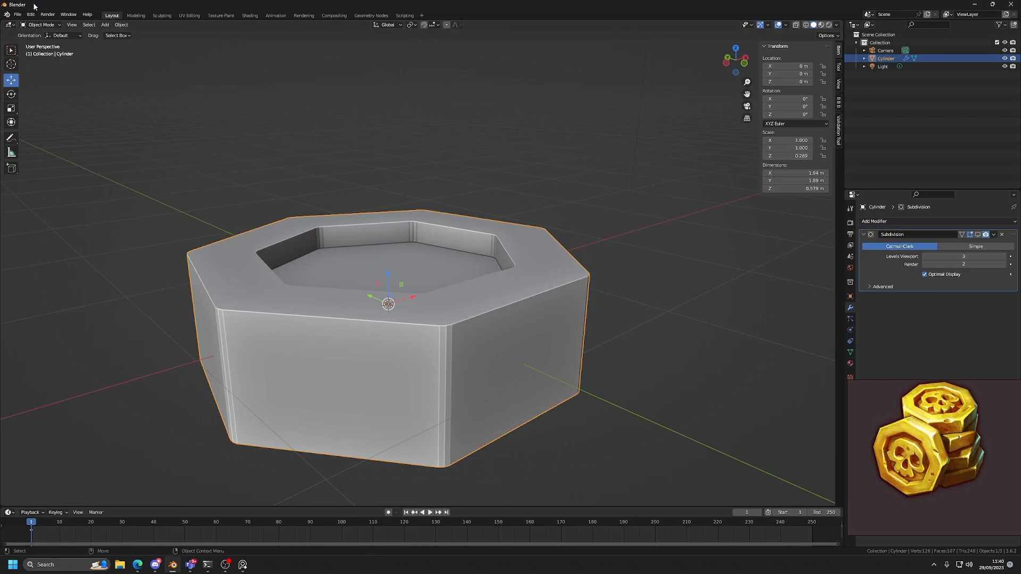
{"action": "key", "text": "g"}
{"action": "left_click", "coordinate": [360, 269]}
{"action": "key", "text": "ctrl+z"}
Apply the coin's rotation and scale, leaving its location as it is.
{"action": "left_click", "coordinate": [126, 24]}
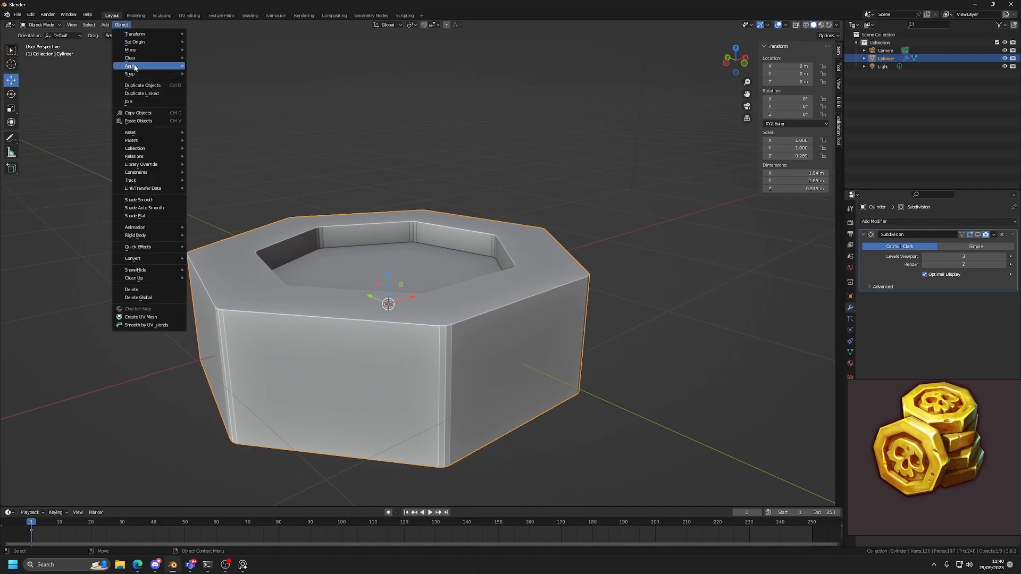
{"action": "mouse_move", "coordinate": [175, 66]}
{"action": "left_click", "coordinate": [214, 96]}
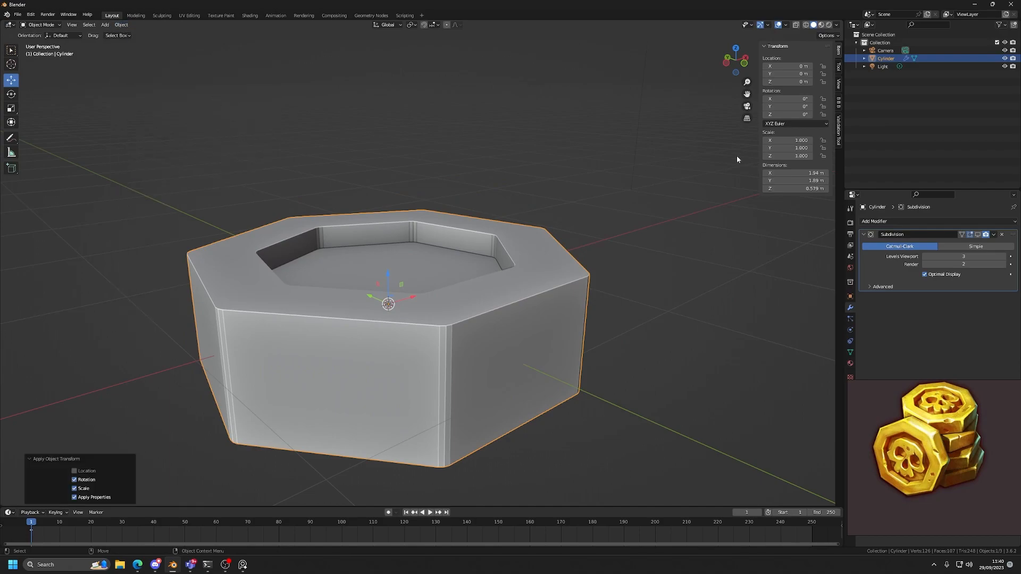
{"action": "left_click_drag", "start_coordinate": [786, 139], "coordinate": [786, 156]}
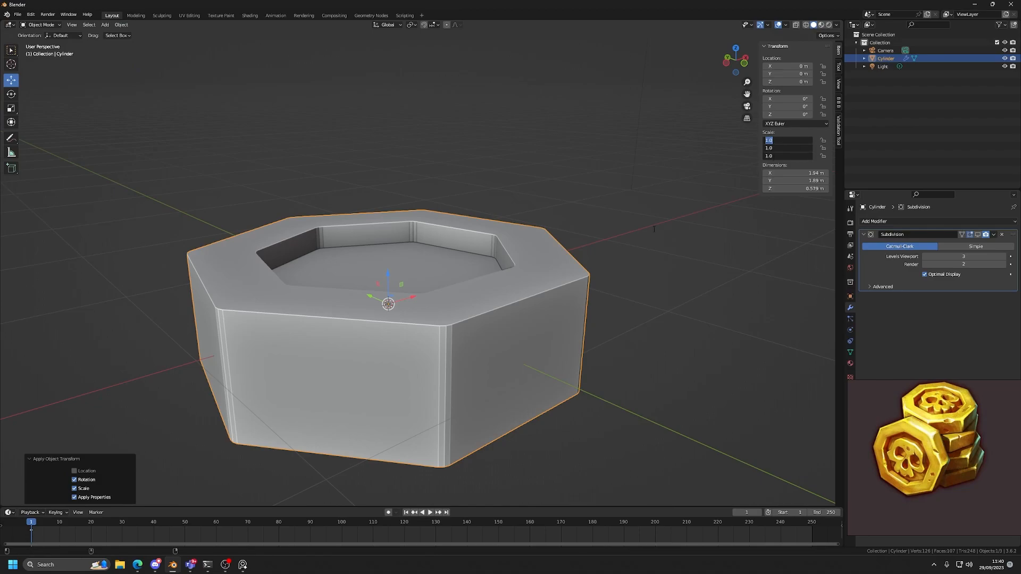
{"action": "key", "text": "Escape"}
Bevel the coin's outer rim loops in Edit Mode with a single segment and set the width to about 0.05 m.
{"action": "key", "text": "Tab"}
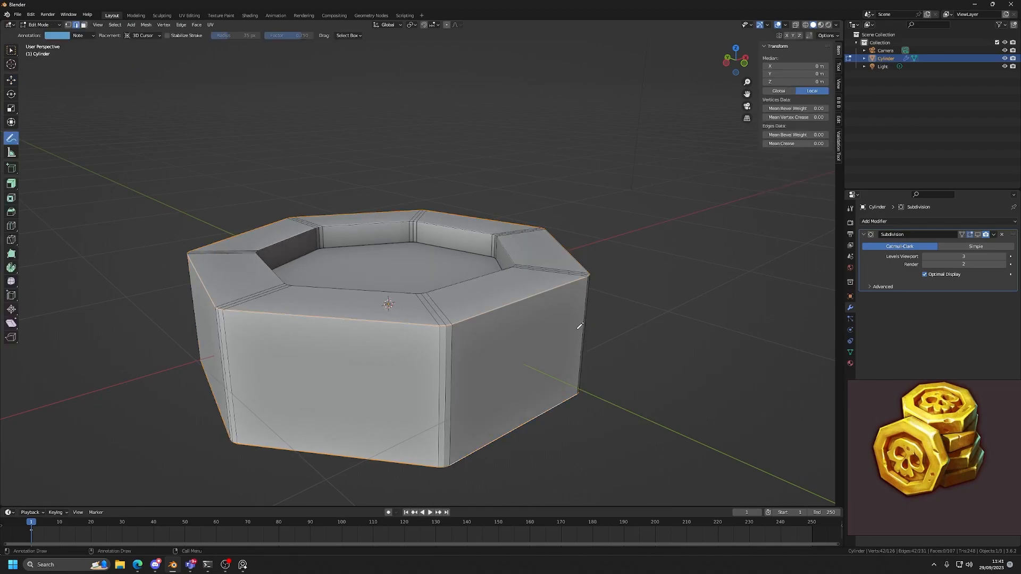
{"action": "key", "text": "ctrl+b"}
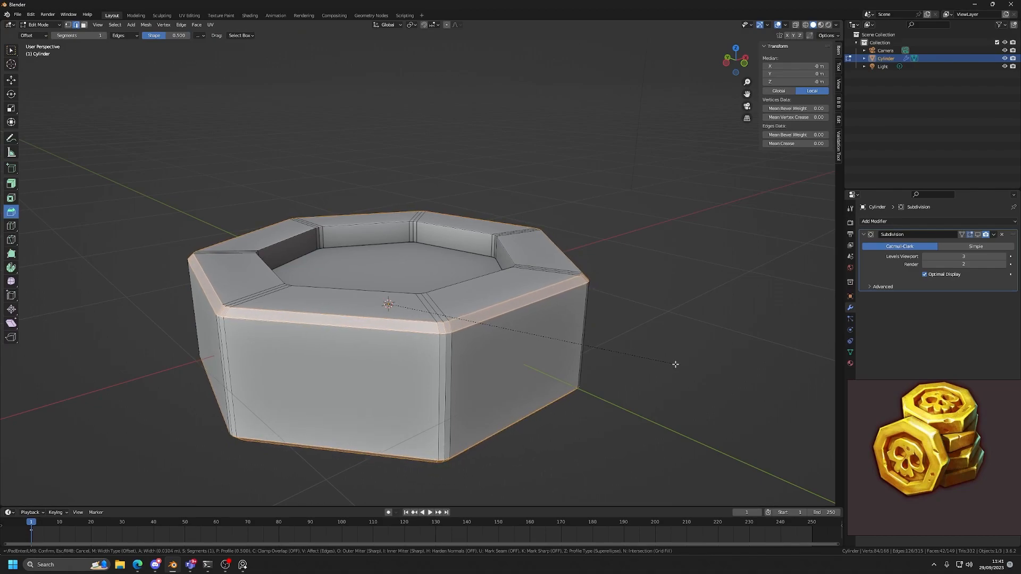
{"action": "left_click", "coordinate": [675, 363]}
{"action": "scroll", "coordinate": [577, 312], "scroll_direction": "up", "scroll_amount": 5}
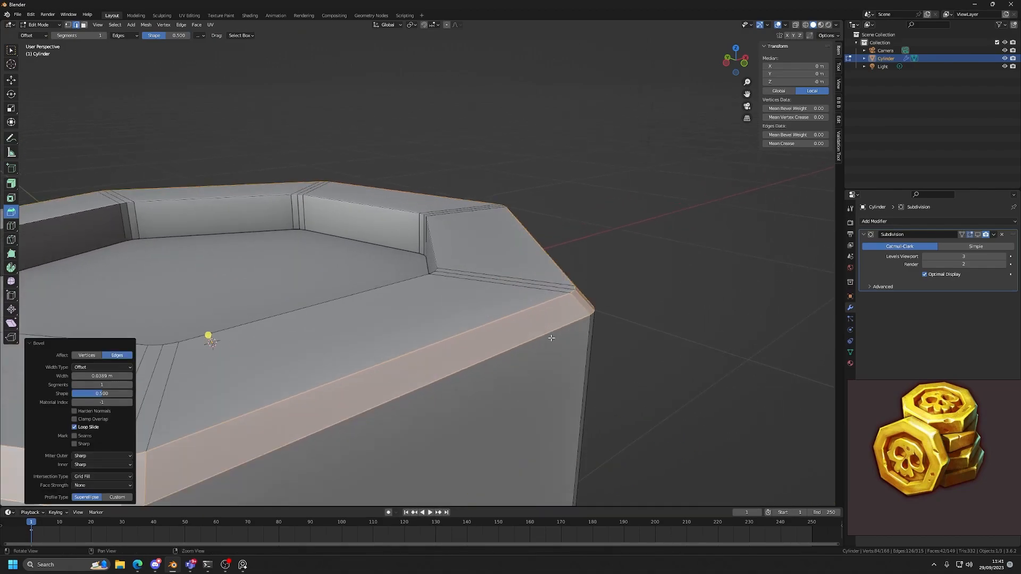
{"action": "scroll", "coordinate": [519, 298], "scroll_direction": "up", "scroll_amount": 1}
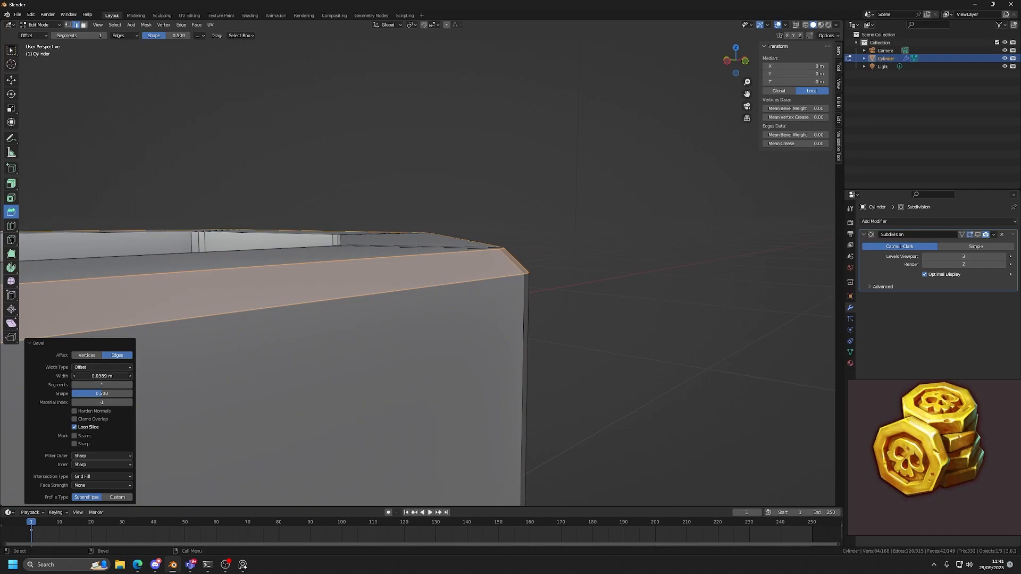
{"action": "mouse_move", "coordinate": [101, 376]}
{"action": "left_mouse_down"}
{"action": "mouse_move", "coordinate": [89, 376]}
{"action": "mouse_move", "coordinate": [106, 376]}
{"action": "left_mouse_up"}
Annotate a long diagonal line from empty space to the coin, continuing as a zigzag along its rim.
{"action": "scroll", "coordinate": [429, 287], "scroll_direction": "down", "scroll_amount": 3}
{"action": "mouse_move", "coordinate": [421, 276]}
{"action": "left_mouse_down", "text": "alt"}
{"action": "mouse_move", "coordinate": [437, 303]}
{"action": "mouse_move", "coordinate": [495, 264]}
{"action": "mouse_move", "coordinate": [440, 292]}
{"action": "mouse_move", "coordinate": [460, 266]}
{"action": "left_mouse_up", "text": "alt"}
{"action": "scroll", "coordinate": [496, 265], "scroll_direction": "down", "scroll_amount": 2}
{"action": "key", "text": "d"}
{"action": "scroll", "coordinate": [493, 254], "scroll_direction": "down", "scroll_amount": 2}
{"action": "left_click_drag", "start_coordinate": [601, 154], "coordinate": [507, 225]}
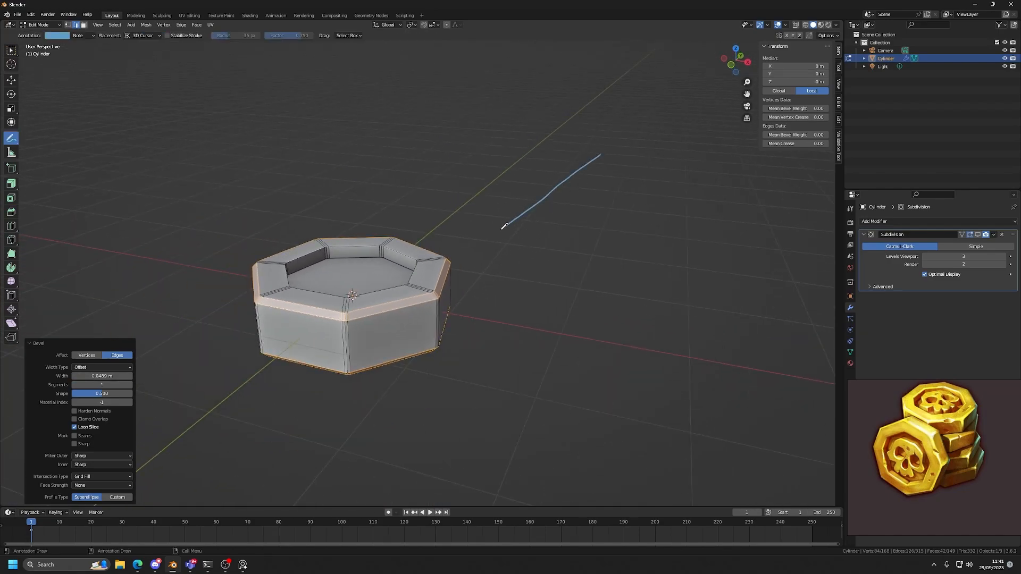
{"action": "left_click_drag", "start_coordinate": [457, 259], "coordinate": [451, 263]}
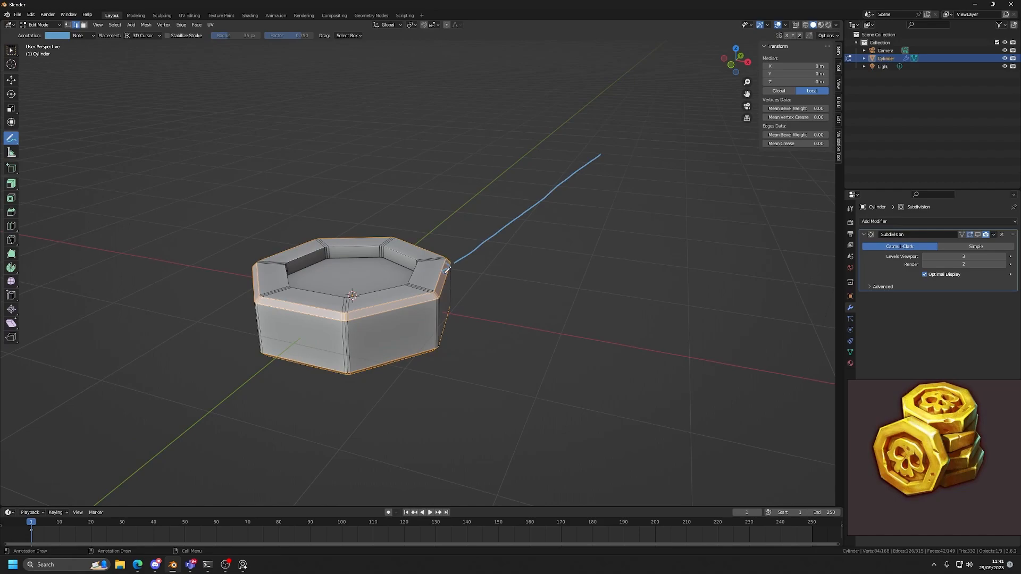
{"action": "scroll", "coordinate": [528, 299], "scroll_direction": "up", "scroll_amount": 2}
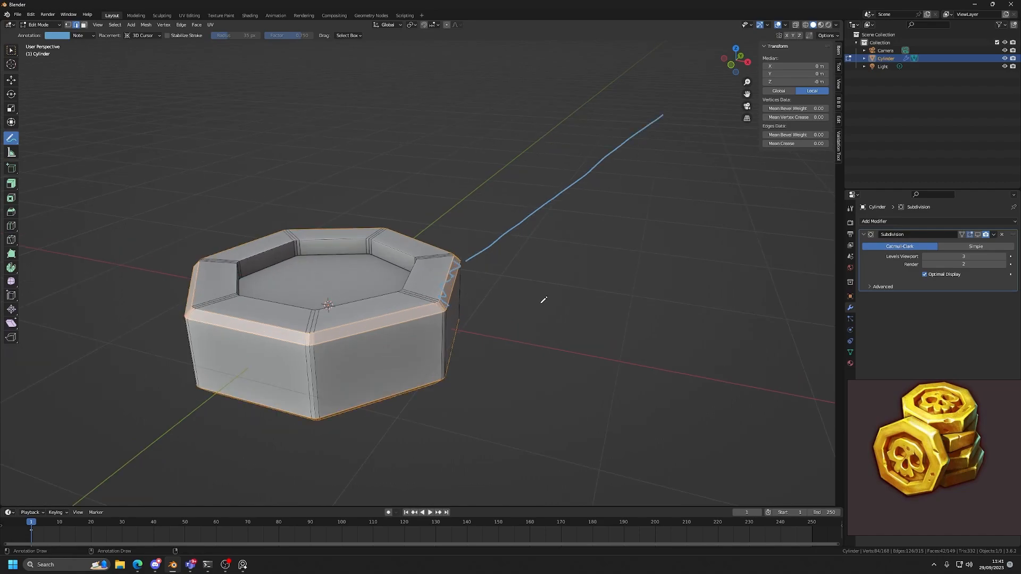
Undo the rim bevel and bevel the outer rim loops again by about 0.044 m.
{"action": "key", "text": "ctrl+z"}
{"action": "key", "text": "w"}
{"action": "key", "text": "ctrl+b"}
{"action": "left_click_drag", "start_coordinate": [585, 350], "coordinate": [589, 352]}
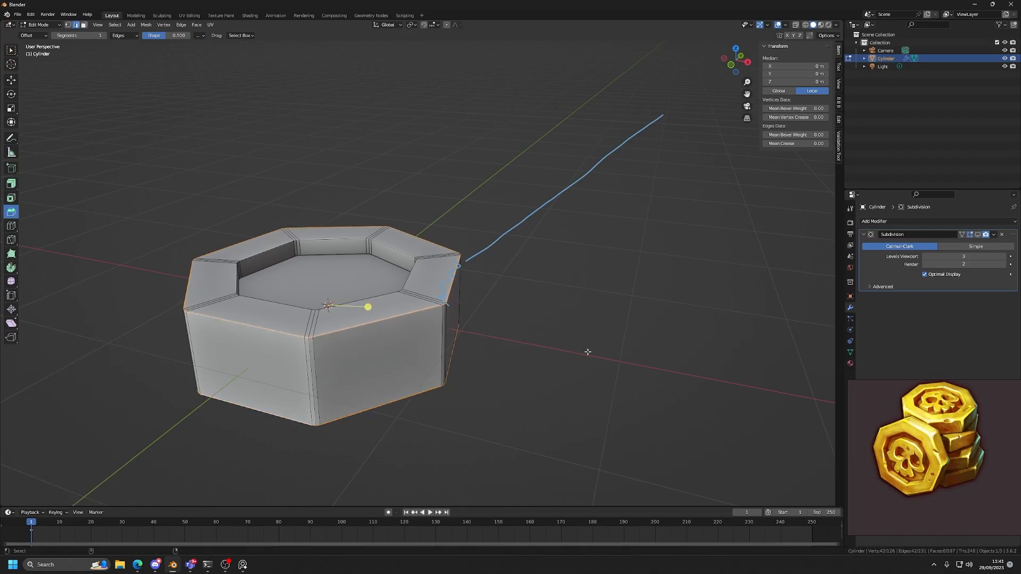
{"action": "left_click", "coordinate": [583, 352]}
{"action": "scroll", "coordinate": [583, 353], "scroll_direction": "down", "scroll_amount": 6}
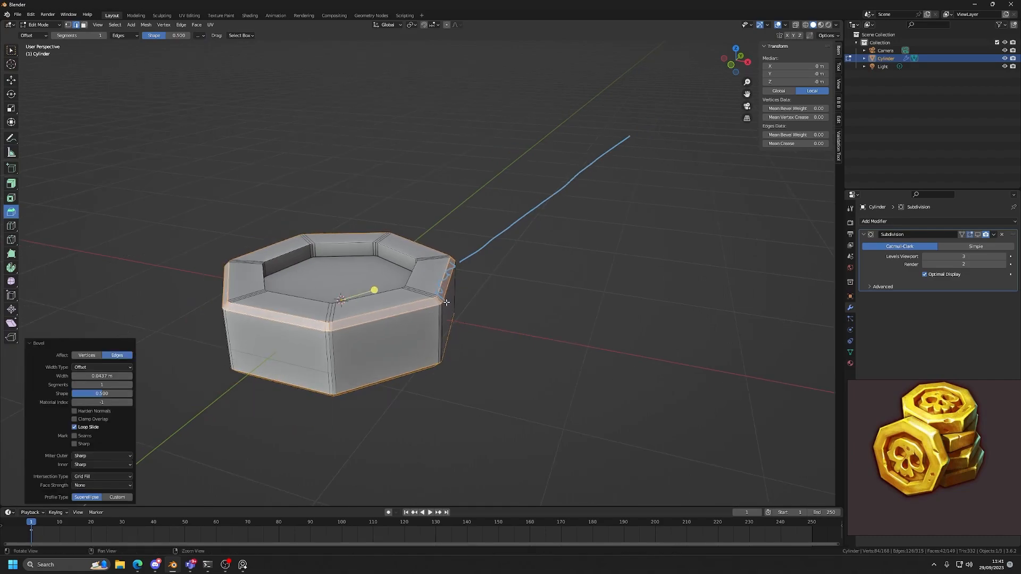
{"action": "scroll", "coordinate": [468, 327], "scroll_direction": "up", "scroll_amount": 2}
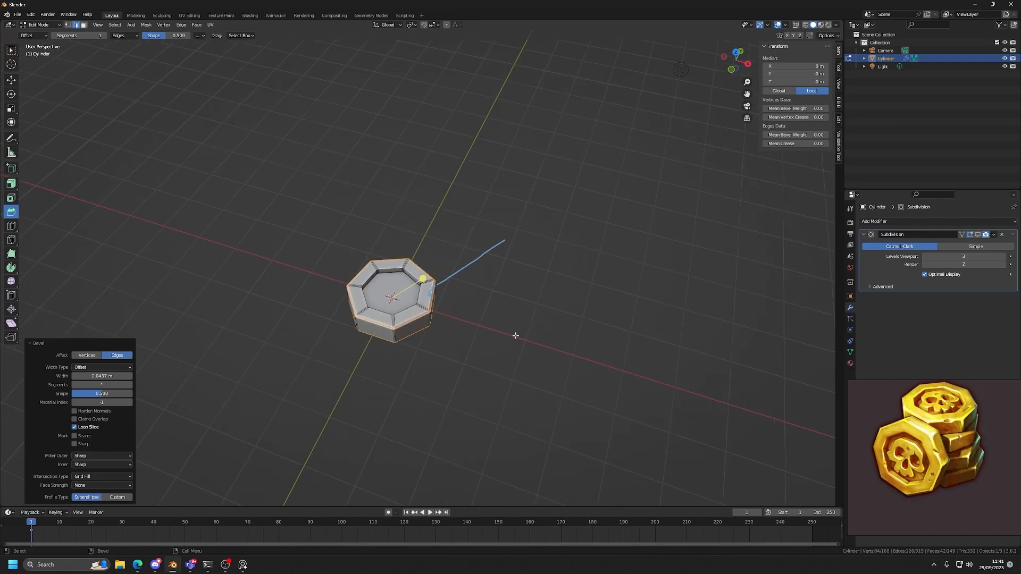
Redo the outer rim bevel from a more distant view with a width of 0.054 m and 2 segments.
{"action": "key", "text": "ctrl+b"}
{"action": "left_click", "coordinate": [537, 370]}
{"action": "middle_click_drag", "start_coordinate": [528, 362], "coordinate": [510, 282]}
{"action": "scroll", "coordinate": [540, 289], "scroll_direction": "up", "scroll_amount": 4}
{"action": "scroll", "coordinate": [540, 288], "scroll_direction": "up", "scroll_amount": 2}
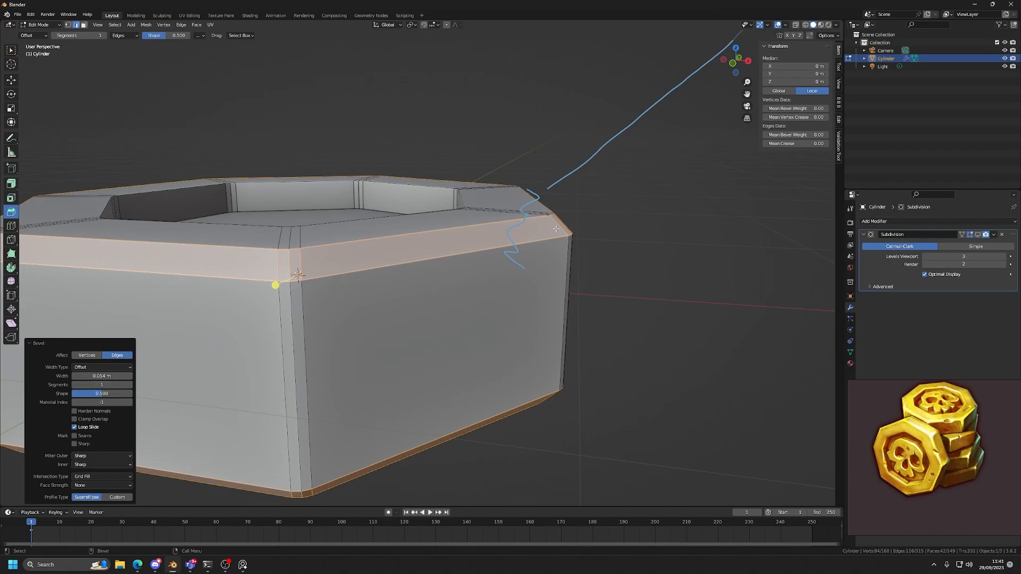
{"action": "middle_click_drag", "start_coordinate": [556, 228], "coordinate": [462, 297]}
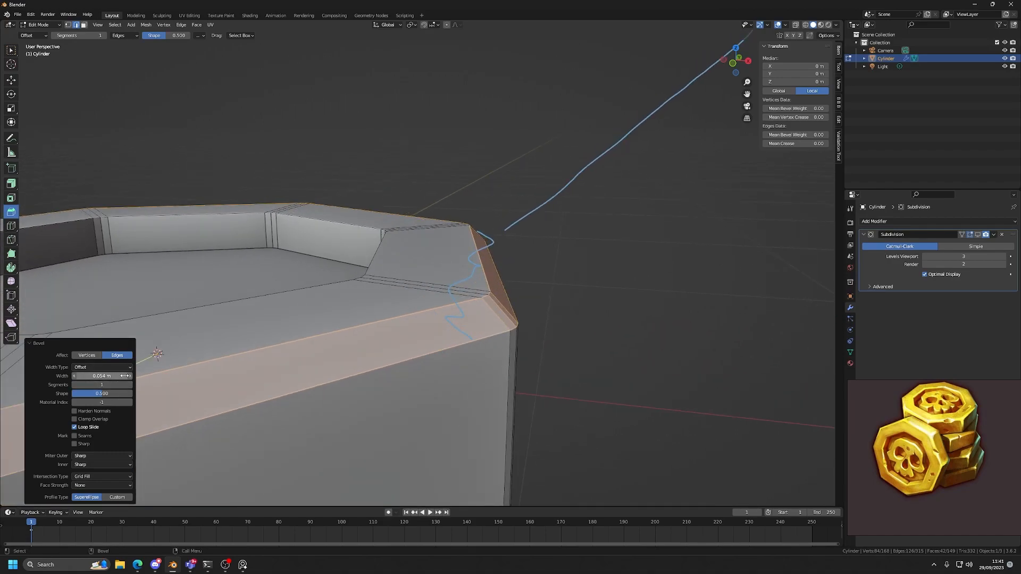
{"action": "left_click", "coordinate": [130, 384]}
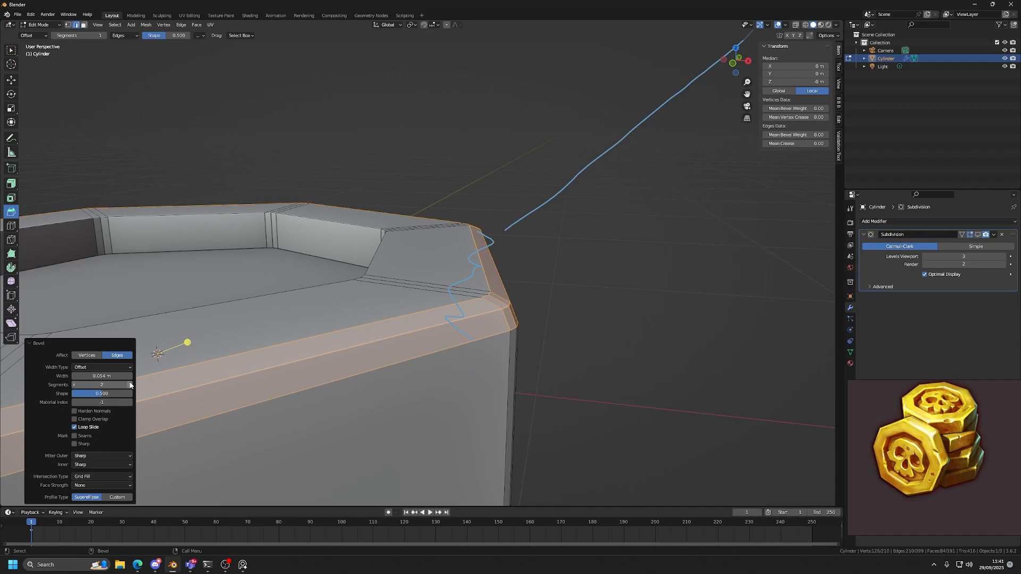
Show the subdivision in Object Mode and shade the coin smooth.
{"action": "key", "text": "Tab"}
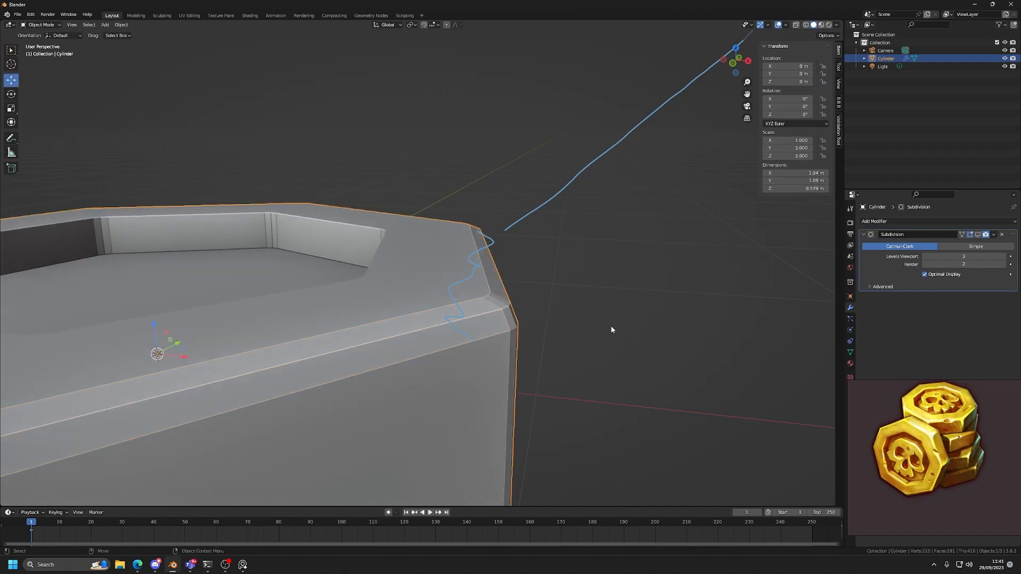
{"action": "left_click", "coordinate": [976, 234]}
{"action": "scroll", "coordinate": [468, 328], "scroll_direction": "down", "scroll_amount": 4}
{"action": "mouse_move", "coordinate": [468, 329]}
{"action": "middle_mouse_down"}
{"action": "mouse_move", "coordinate": [461, 371]}
{"action": "mouse_move", "coordinate": [459, 318]}
{"action": "middle_mouse_up"}
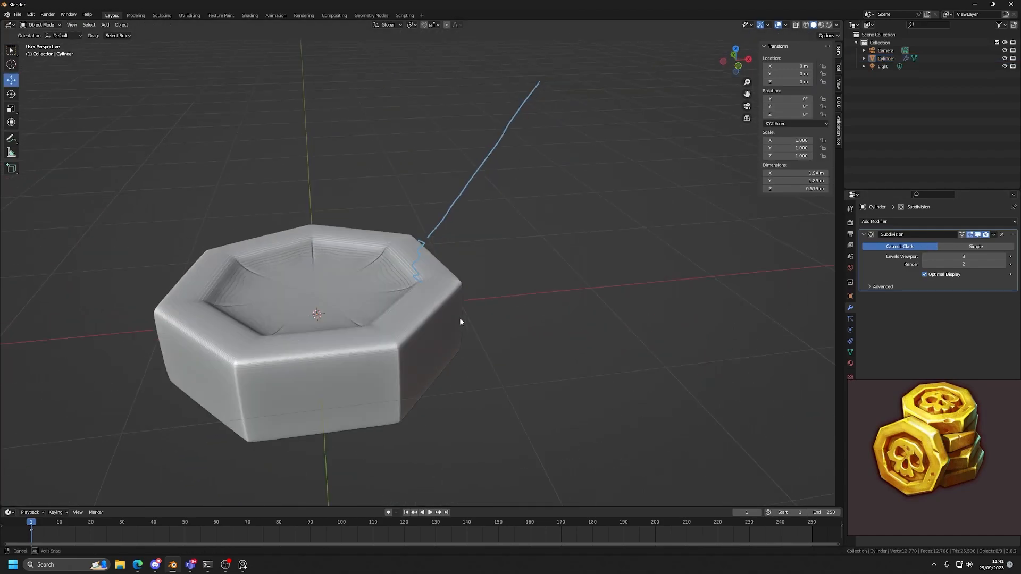
{"action": "scroll", "coordinate": [460, 321], "scroll_direction": "up", "scroll_amount": 5}
{"action": "left_click", "coordinate": [468, 289]}
{"action": "right_click", "coordinate": [477, 293]}
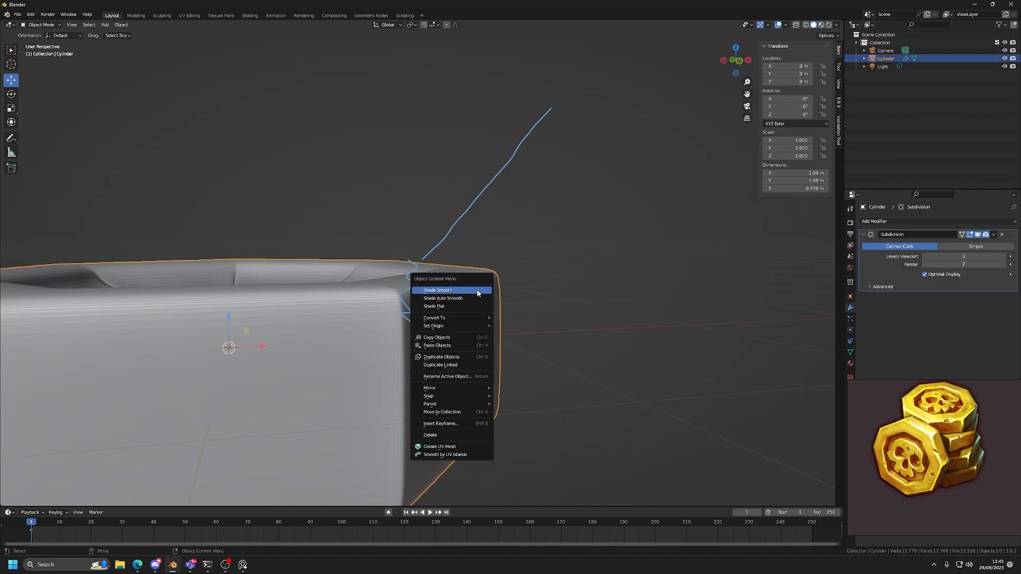
{"action": "left_click", "coordinate": [477, 293]}
{"action": "middle_click_drag", "start_coordinate": [478, 293], "coordinate": [471, 321]}
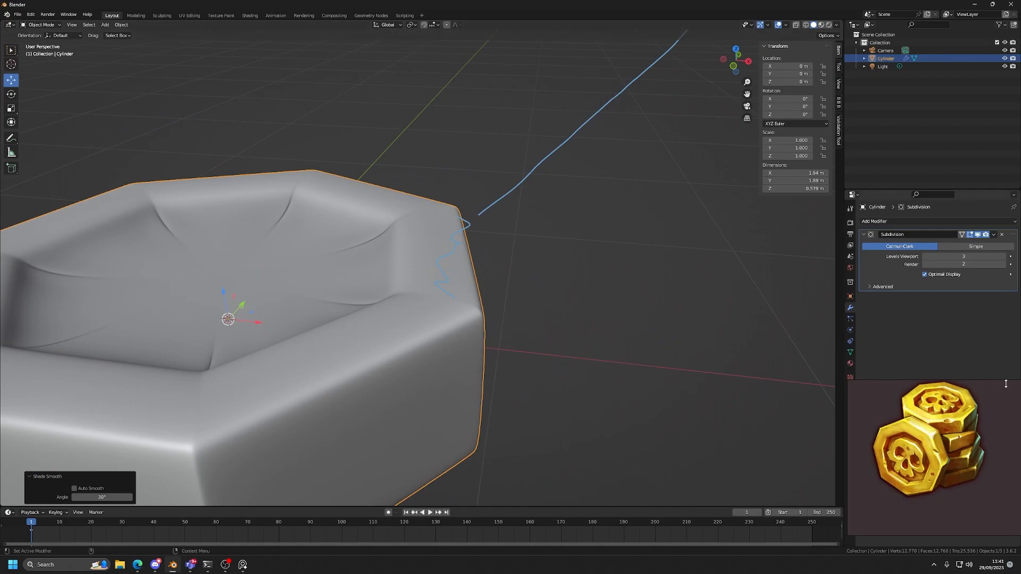
Compare the coin's softened outer rim with a close-up of the reference coin's edge, checking it in Edit and Object Mode.
{"action": "scroll", "coordinate": [953, 427], "scroll_direction": "down", "scroll_amount": 7}
{"action": "middle_click_drag", "start_coordinate": [878, 481], "coordinate": [941, 427]}
{"action": "scroll", "coordinate": [896, 451], "scroll_direction": "up", "scroll_amount": 4}
{"action": "scroll", "coordinate": [949, 467], "scroll_direction": "up", "scroll_amount": 4}
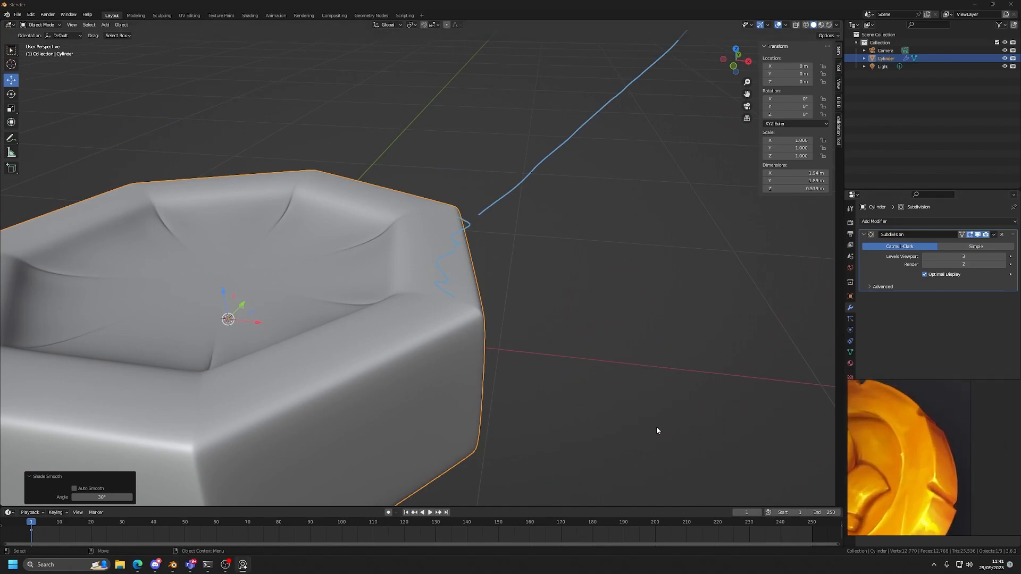
{"action": "middle_click_drag", "start_coordinate": [454, 355], "coordinate": [496, 337]}
{"action": "key", "text": "Tab"}
{"action": "middle_click_drag", "start_coordinate": [510, 296], "coordinate": [493, 303]}
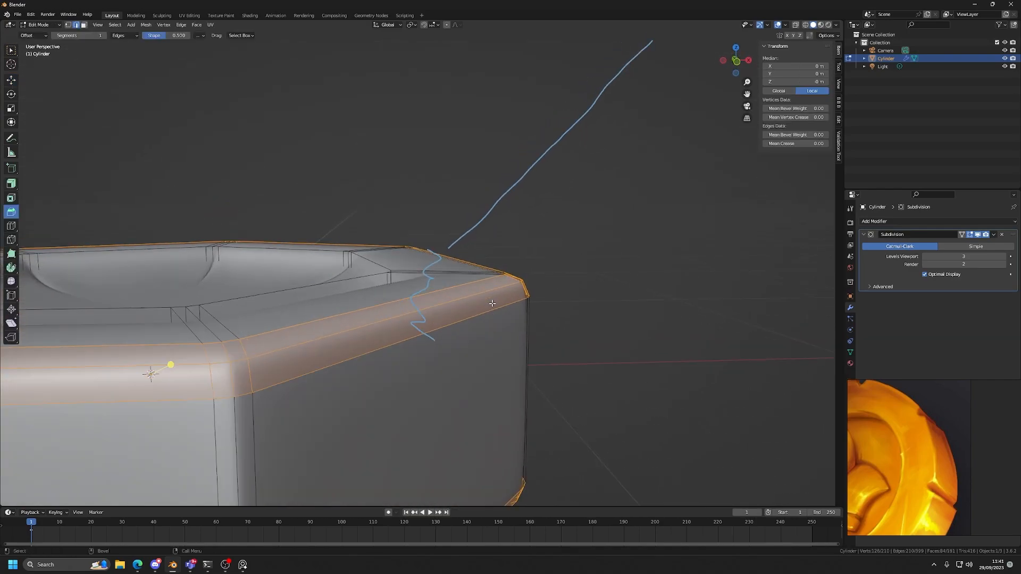
{"action": "scroll", "coordinate": [510, 301], "scroll_direction": "up", "scroll_amount": 2}
{"action": "key", "text": "Tab"}
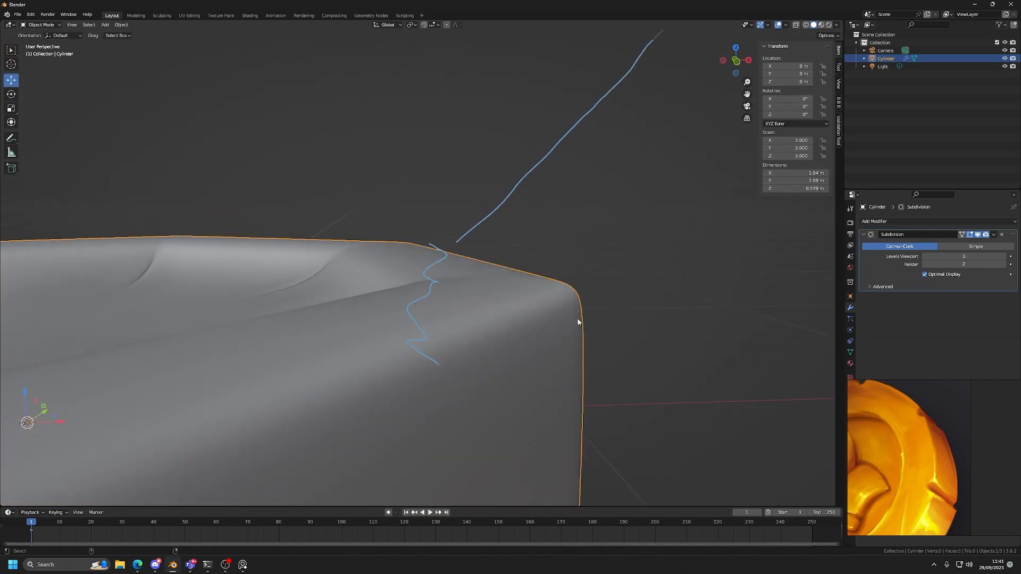
{"action": "key", "text": "Tab"}
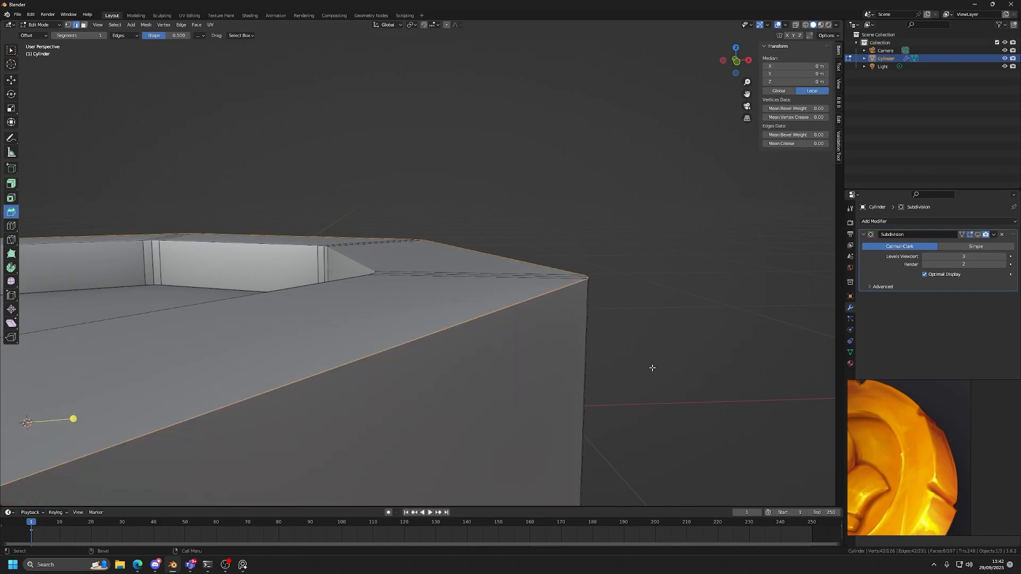
Bevel the coin's selected outer rim loops again with a single segment.
{"action": "scroll", "coordinate": [585, 330], "scroll_direction": "down", "scroll_amount": 5}
{"action": "scroll", "coordinate": [558, 346], "scroll_direction": "up", "scroll_amount": 3}
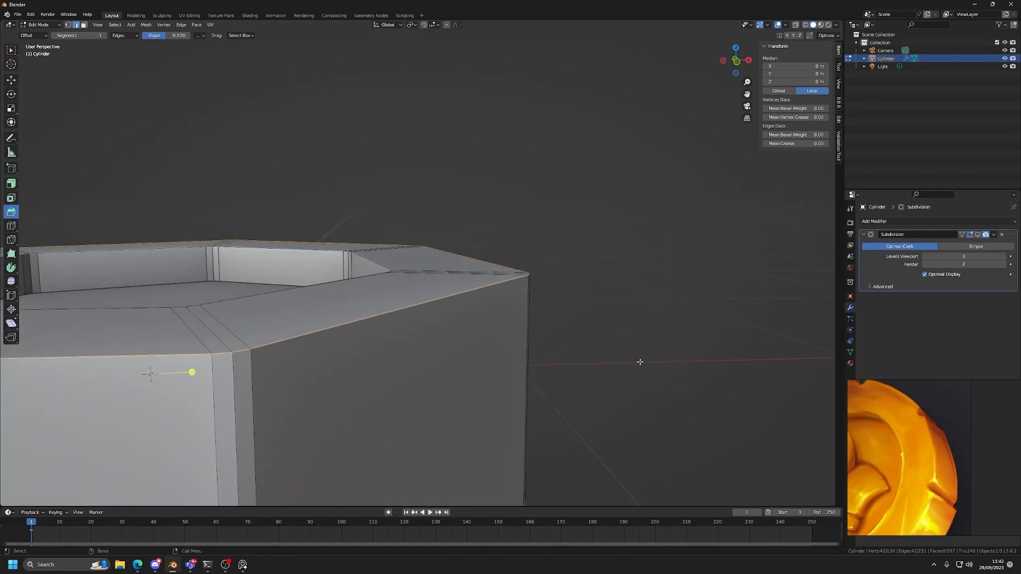
{"action": "key", "text": "ctrl+b"}
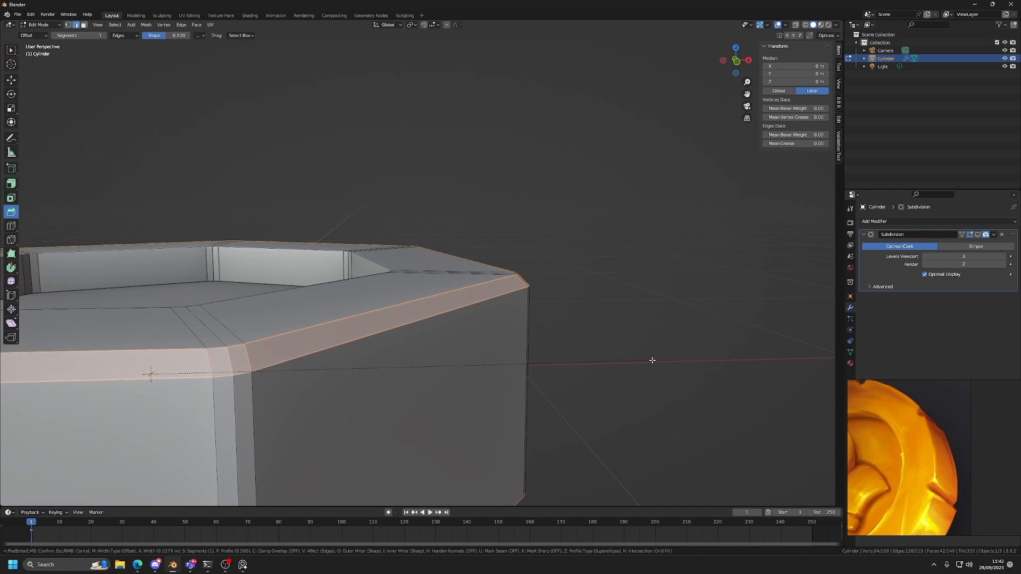
{"action": "left_click", "coordinate": [654, 359]}
Select the edge loops bordering the outer rim bevels and bevel them by about 0.003 m with one segment.
{"action": "double_click", "coordinate": [479, 285]}
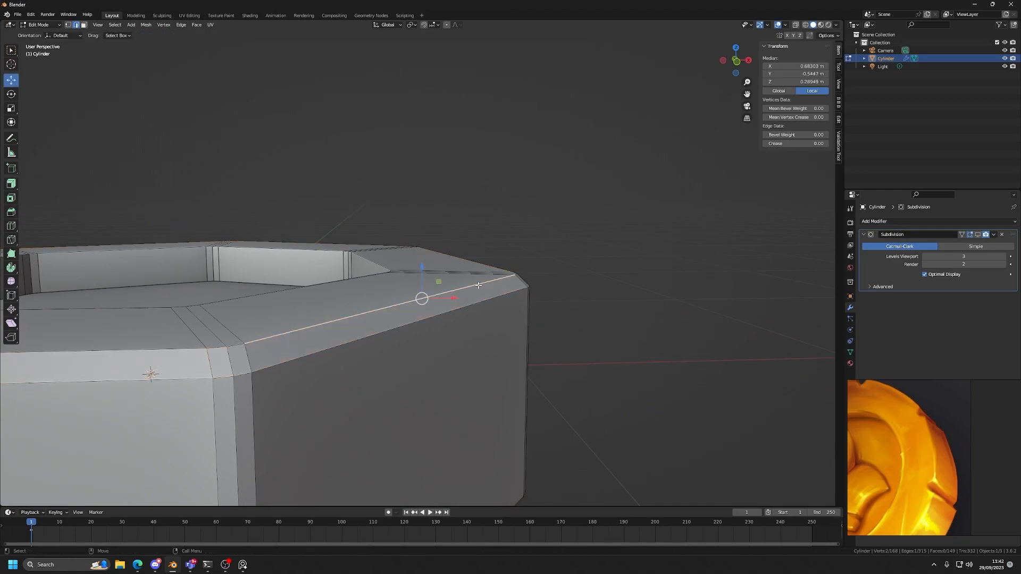
{"action": "double_click", "coordinate": [476, 305], "text": "shift"}
{"action": "middle_click_drag", "start_coordinate": [492, 331], "coordinate": [659, 302]}
{"action": "double_click", "coordinate": [471, 309], "text": "shift"}
{"action": "key", "text": "ctrl+b"}
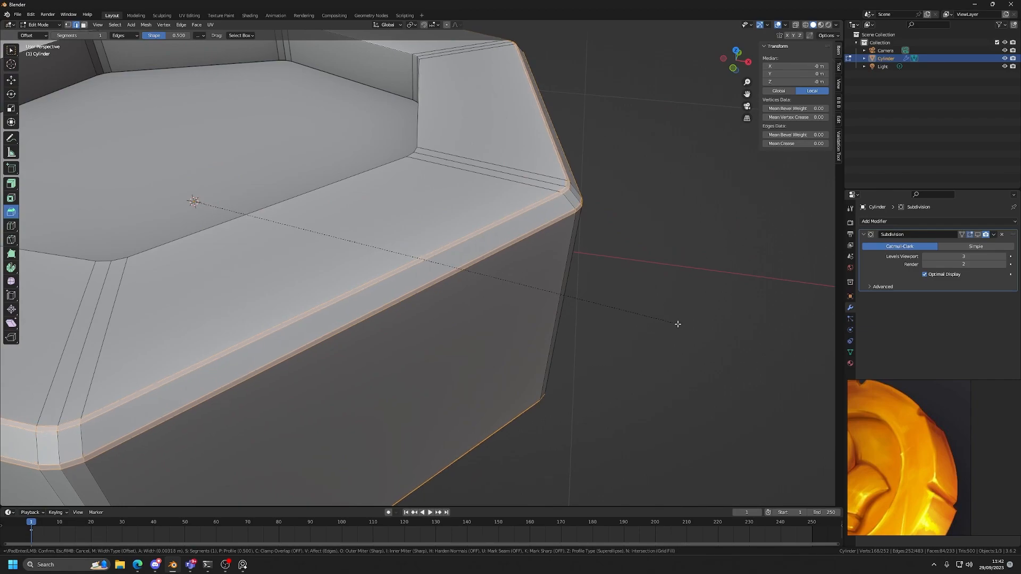
{"action": "left_click", "coordinate": [677, 323]}
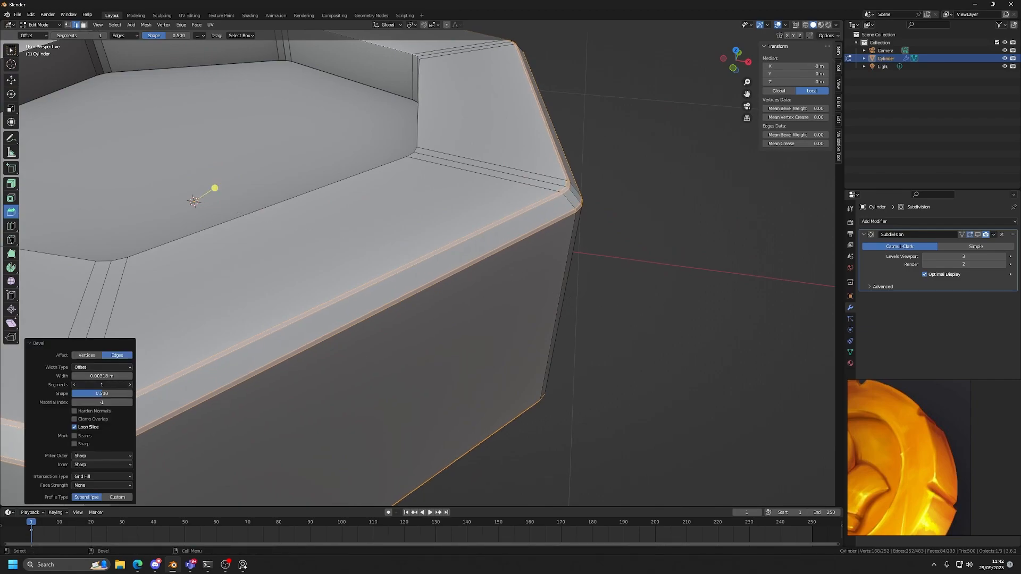
Show the subdivision in Object Mode and examine the sharpened outer rim and the recess from several angles.
{"action": "key", "text": "Tab"}
{"action": "left_click", "coordinate": [978, 235]}
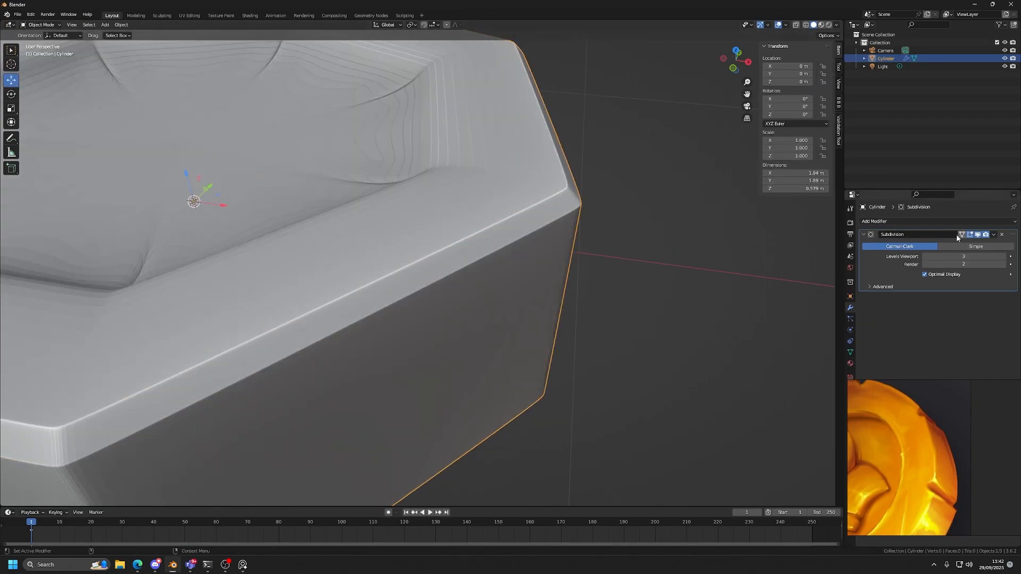
{"action": "scroll", "coordinate": [545, 310], "scroll_direction": "down", "scroll_amount": 5}
{"action": "left_click", "coordinate": [544, 310]}
{"action": "middle_click_drag", "start_coordinate": [545, 310], "coordinate": [489, 270]}
{"action": "scroll", "coordinate": [452, 335], "scroll_direction": "up", "scroll_amount": 3}
{"action": "mouse_move", "coordinate": [440, 312]}
{"action": "middle_mouse_down"}
{"action": "mouse_move", "coordinate": [512, 284]}
{"action": "mouse_move", "coordinate": [449, 294]}
{"action": "mouse_move", "coordinate": [434, 308]}
{"action": "middle_mouse_up"}
{"action": "scroll", "coordinate": [512, 284], "scroll_direction": "down", "scroll_amount": 3}
{"action": "left_click", "coordinate": [434, 308]}
{"action": "scroll", "coordinate": [428, 276], "scroll_direction": "up", "scroll_amount": 5}
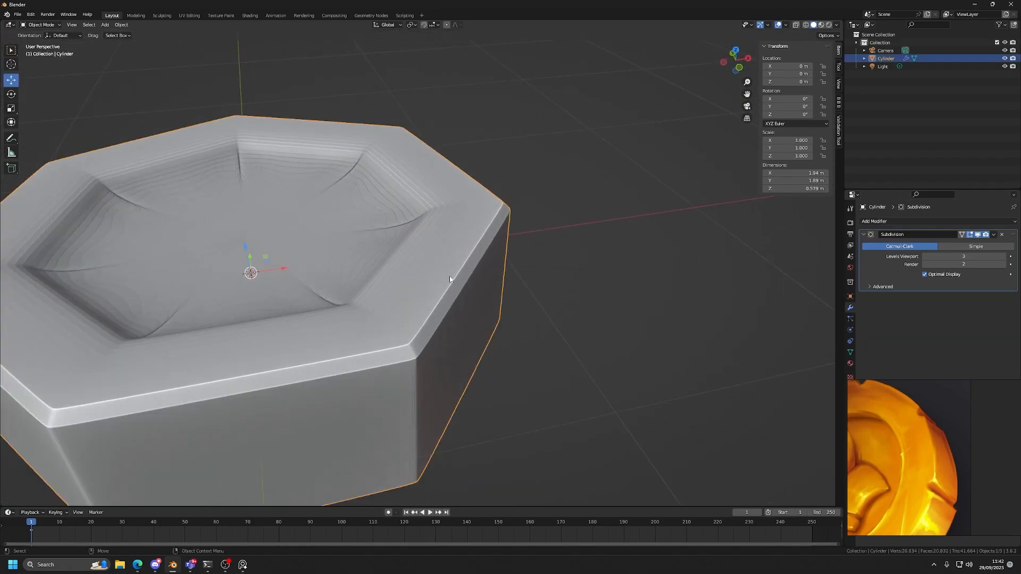
{"action": "scroll", "coordinate": [547, 198], "scroll_direction": "down", "scroll_amount": 3}
{"action": "middle_click_drag", "start_coordinate": [492, 274], "coordinate": [519, 269]}
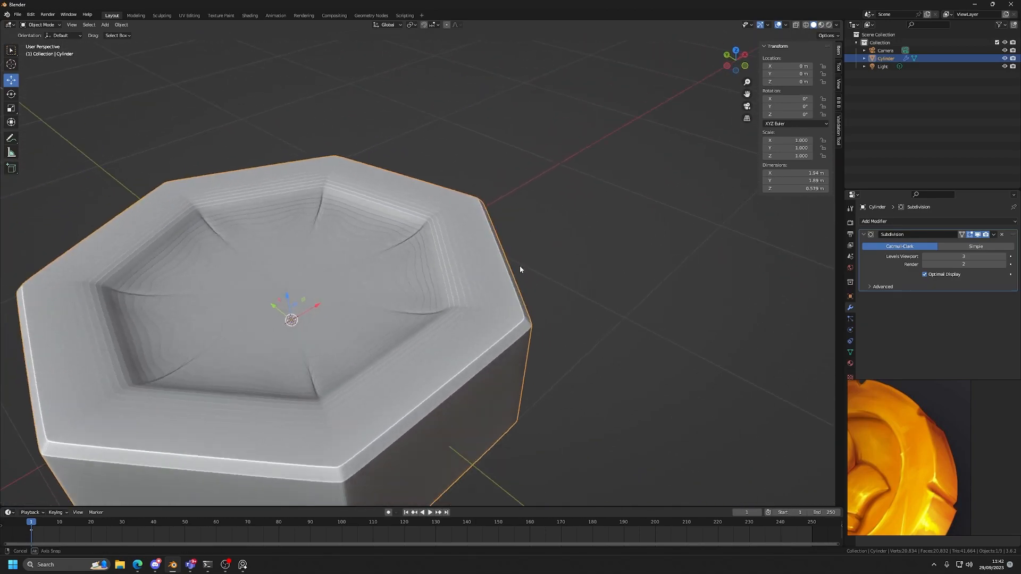
{"action": "scroll", "coordinate": [520, 269], "scroll_direction": "up", "scroll_amount": 2}
Hide the subdivision and select the upper edge loop of the central recess in Edit Mode.
{"action": "key", "text": "Tab"}
{"action": "left_click", "coordinate": [979, 234]}
{"action": "scroll", "coordinate": [477, 264], "scroll_direction": "up", "scroll_amount": 1}
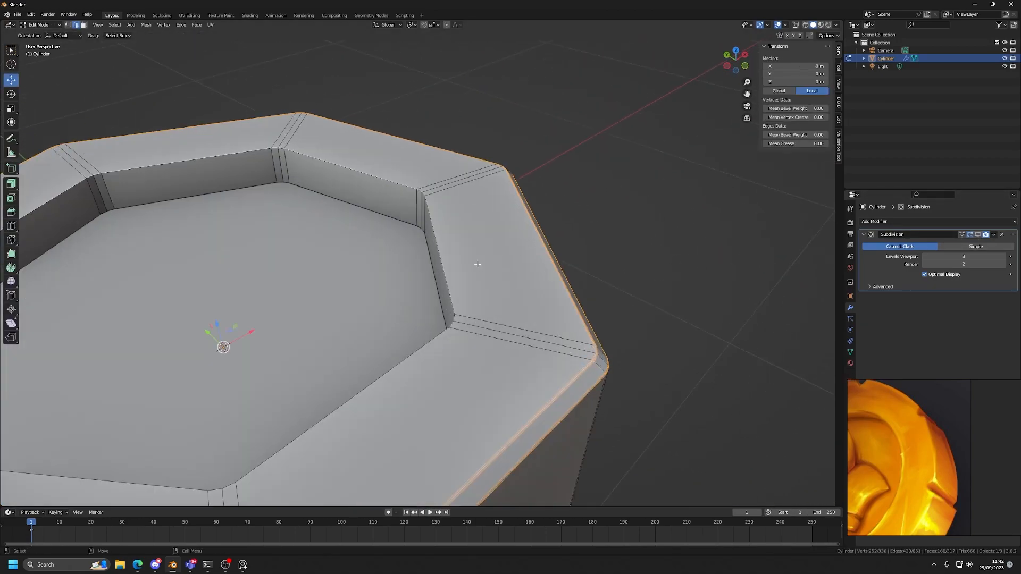
{"action": "left_click", "coordinate": [440, 226], "text": "alt"}
{"action": "scroll", "coordinate": [439, 226], "scroll_direction": "down", "scroll_amount": 5}
{"action": "middle_click_drag", "start_coordinate": [440, 282], "coordinate": [441, 359]}
{"action": "double_click", "coordinate": [431, 244], "text": "shift"}
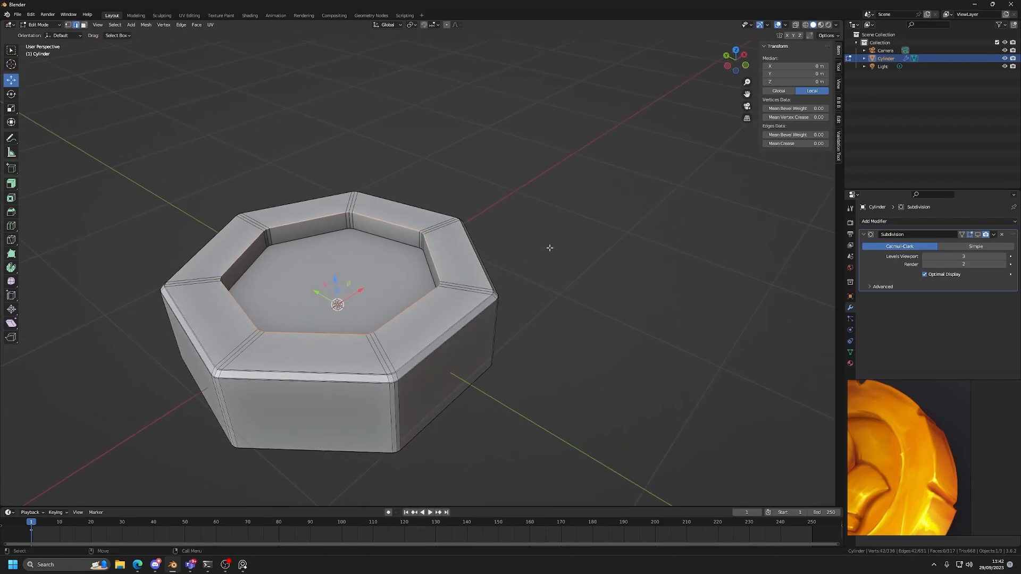
Try to bevel the recess's upper edge loop by about 0.038 m with one segment.
{"action": "scroll", "coordinate": [507, 250], "scroll_direction": "up", "scroll_amount": 2}
{"action": "scroll", "coordinate": [407, 268], "scroll_direction": "up", "scroll_amount": 1}
{"action": "key", "text": "ctrl+b"}
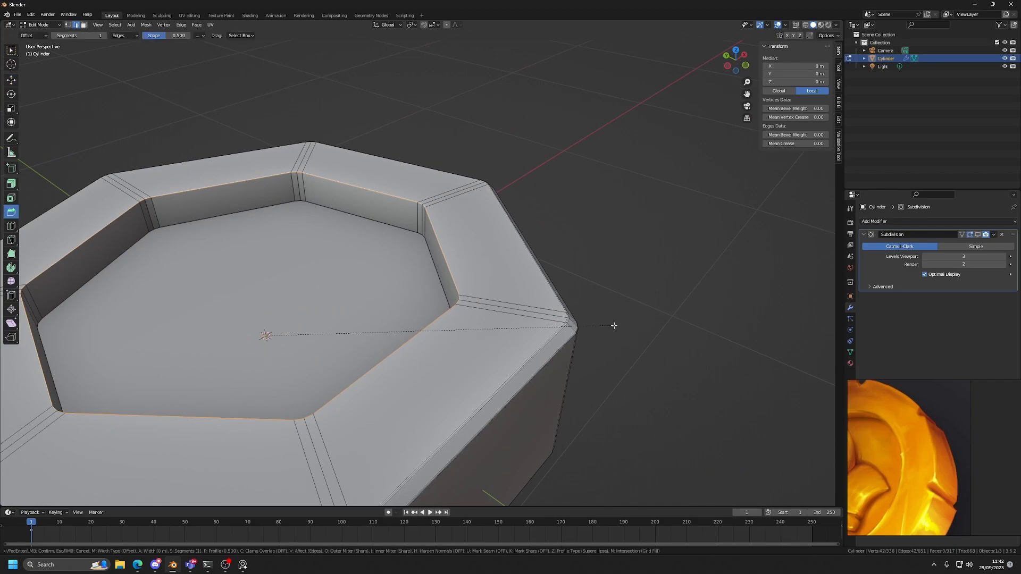
{"action": "left_click_drag", "start_coordinate": [627, 324], "coordinate": [624, 324]}
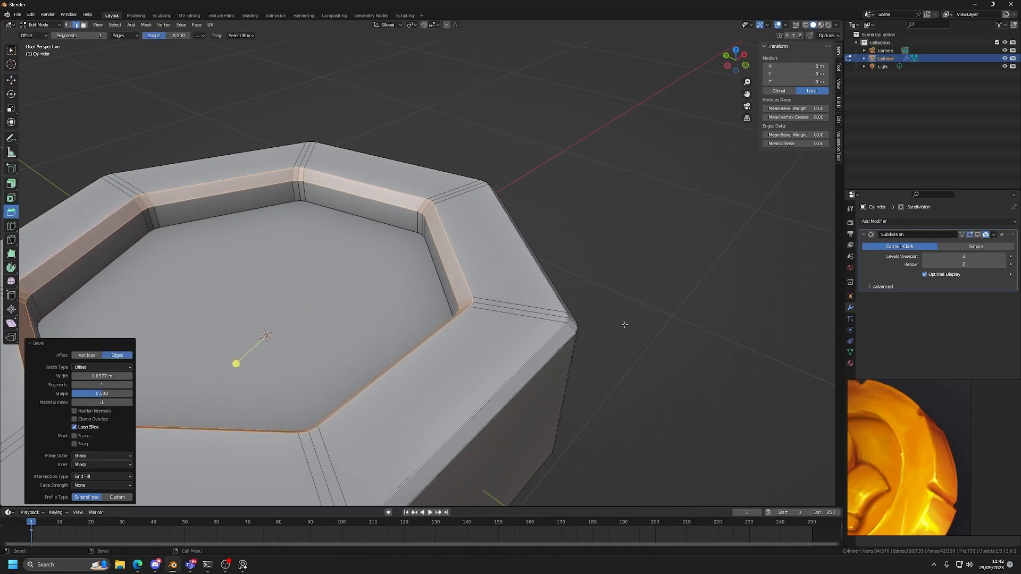
{"action": "key", "text": "w"}
{"action": "double_click", "coordinate": [459, 258]}
{"action": "left_click", "coordinate": [444, 263], "text": "alt+shift"}
{"action": "key", "text": "ctrl+z"}
{"action": "key", "text": "ctrl+z"}
{"action": "key", "text": "ctrl+z"}
{"action": "key", "text": "ctrl+z"}
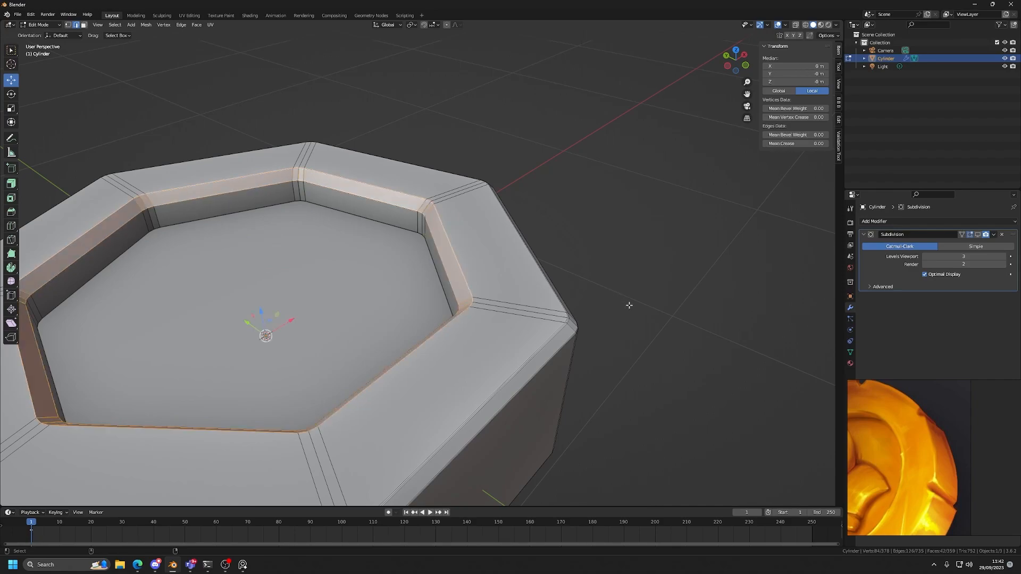
Bevel the recess's upper edge loop by about 0.016 m with one segment and select the bevel's two border loops.
{"action": "key", "text": "ctrl+b"}
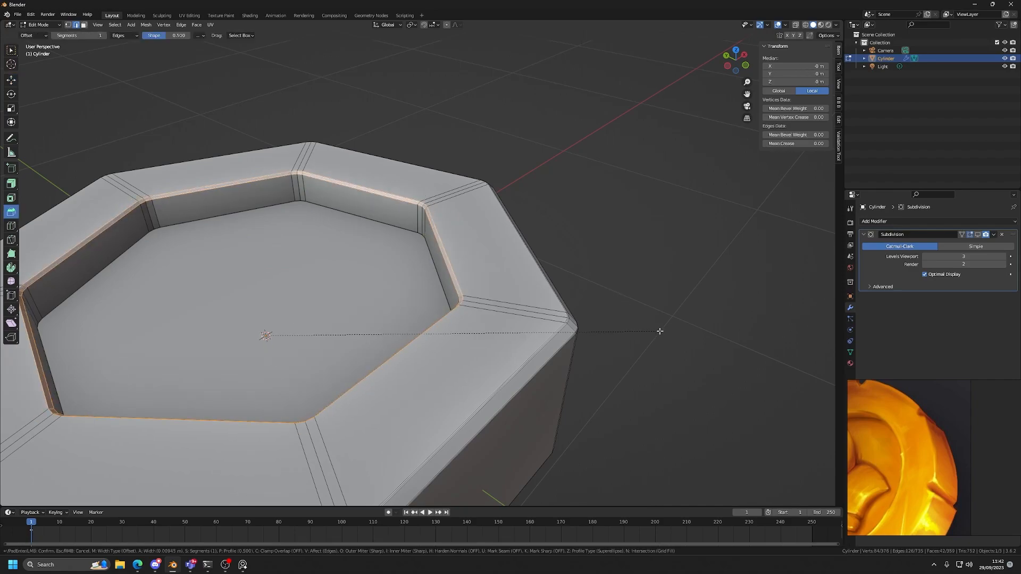
{"action": "left_click_drag", "start_coordinate": [662, 331], "coordinate": [661, 330]}
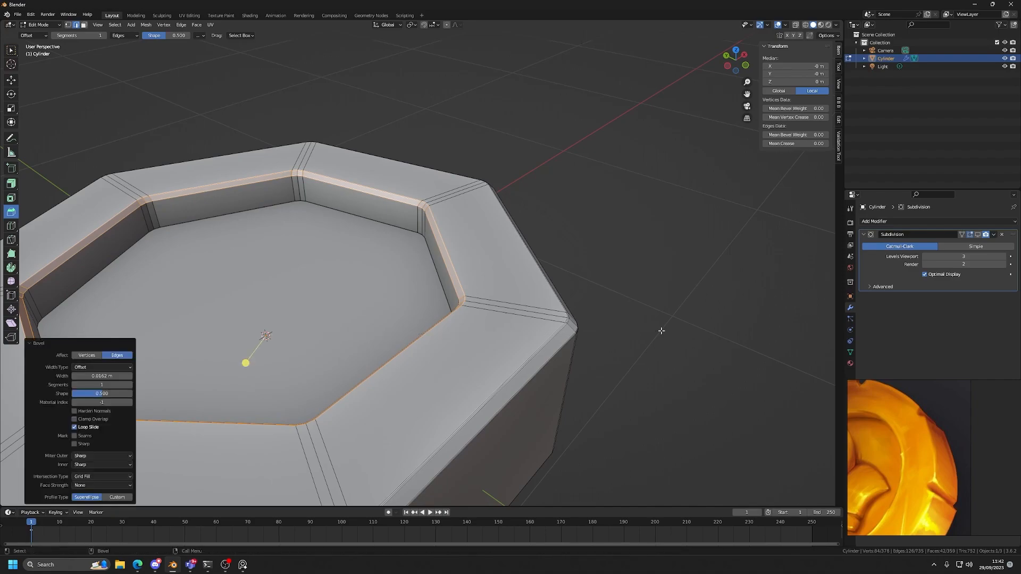
{"action": "key", "text": "w"}
{"action": "scroll", "coordinate": [660, 331], "scroll_direction": "up", "scroll_amount": 4}
{"action": "double_click", "coordinate": [484, 252]}
{"action": "double_click", "coordinate": [472, 258], "text": "shift"}
{"action": "scroll", "coordinate": [472, 258], "scroll_direction": "down", "scroll_amount": 5}
{"action": "left_click_drag", "start_coordinate": [547, 305], "coordinate": [500, 290], "text": "alt"}
{"action": "scroll", "coordinate": [496, 266], "scroll_direction": "up", "scroll_amount": 1}
{"action": "key", "text": "d"}
{"action": "left_click_drag", "start_coordinate": [500, 240], "coordinate": [526, 266], "text": "alt"}
{"action": "key", "text": "d"}
{"action": "key", "text": "d"}
{"action": "key", "text": "d"}
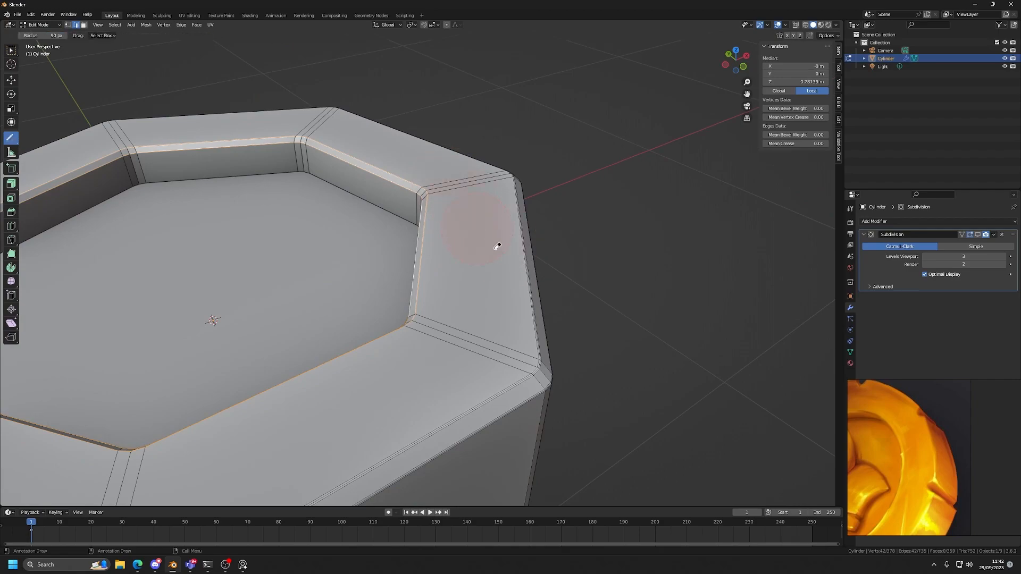
{"action": "key", "text": "w"}
Bevel the recess rim's two selected border loops by about 0.0036 m with 2 segments.
{"action": "left_click_drag", "start_coordinate": [500, 257], "coordinate": [522, 263], "text": "alt"}
{"action": "scroll", "coordinate": [531, 277], "scroll_direction": "up", "scroll_amount": 2}
{"action": "key", "text": "ctrl+b"}
{"action": "left_click_drag", "start_coordinate": [639, 331], "coordinate": [644, 331]}
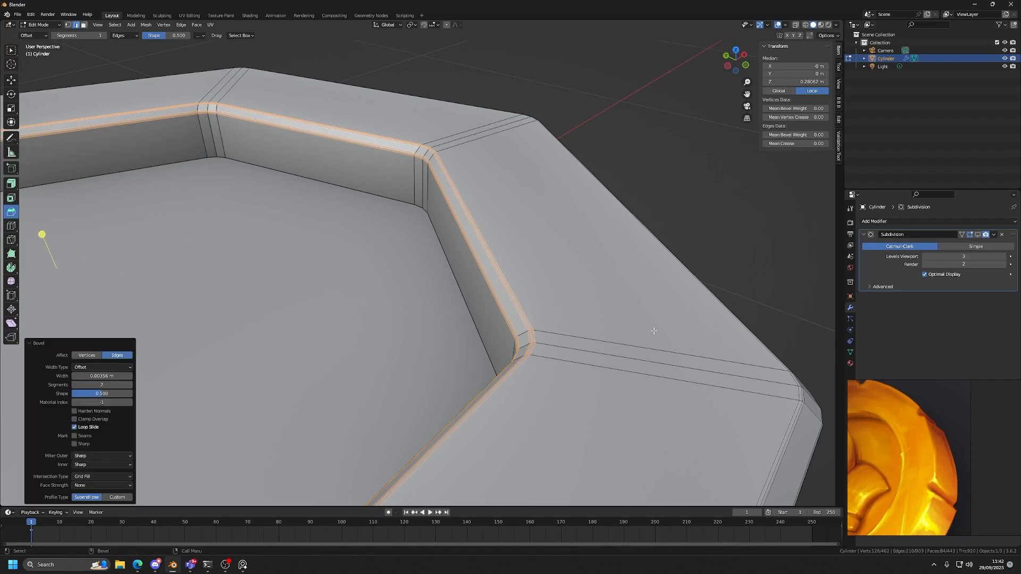
{"action": "left_click", "coordinate": [654, 330]}
Show the subdivision in Object Mode and examine the recess's bevelled upper rim.
{"action": "scroll", "coordinate": [653, 330], "scroll_direction": "down", "scroll_amount": 4}
{"action": "key", "text": "Tab"}
{"action": "left_click", "coordinate": [977, 235]}
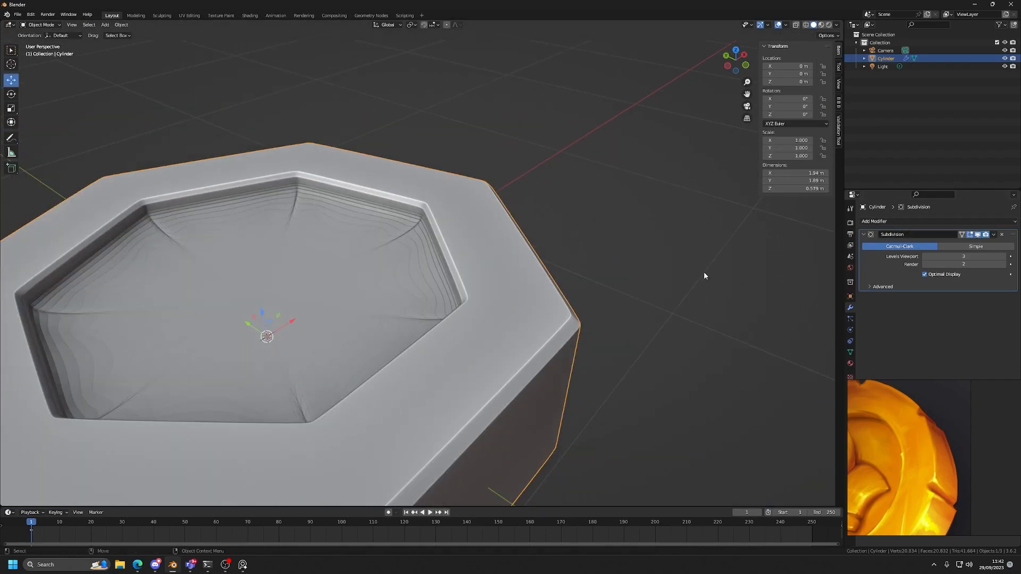
{"action": "left_click", "coordinate": [723, 274]}
{"action": "scroll", "coordinate": [549, 277], "scroll_direction": "down", "scroll_amount": 3}
{"action": "middle_click_drag", "start_coordinate": [550, 276], "coordinate": [396, 285]}
{"action": "scroll", "coordinate": [395, 285], "scroll_direction": "up", "scroll_amount": 5}
{"action": "left_click", "coordinate": [386, 281]}
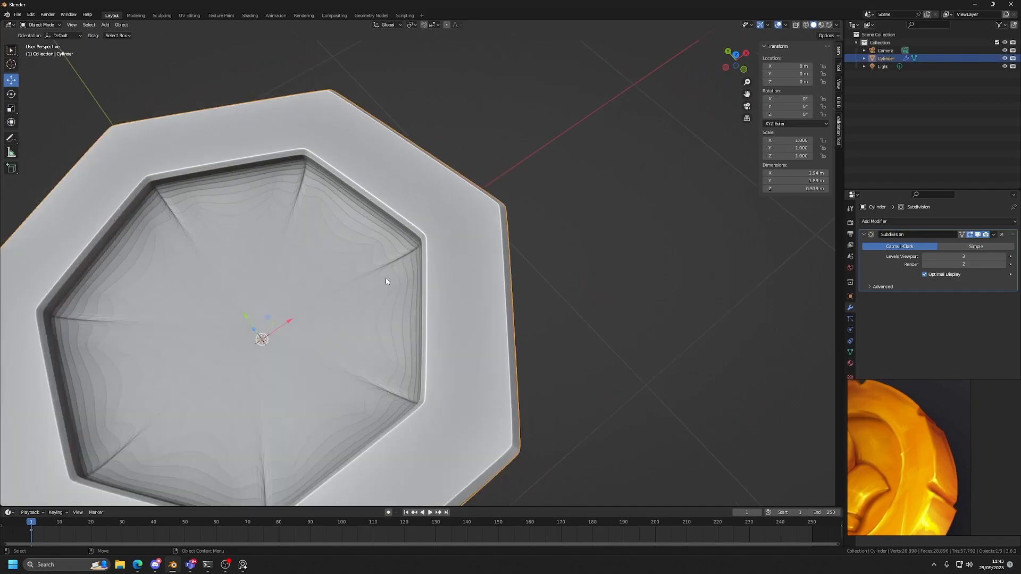
Hide the subdivision and examine the outer rim's corner topology up close in Object and Edit Mode.
{"action": "left_click", "coordinate": [976, 236]}
{"action": "middle_click_drag", "start_coordinate": [514, 319], "coordinate": [483, 252]}
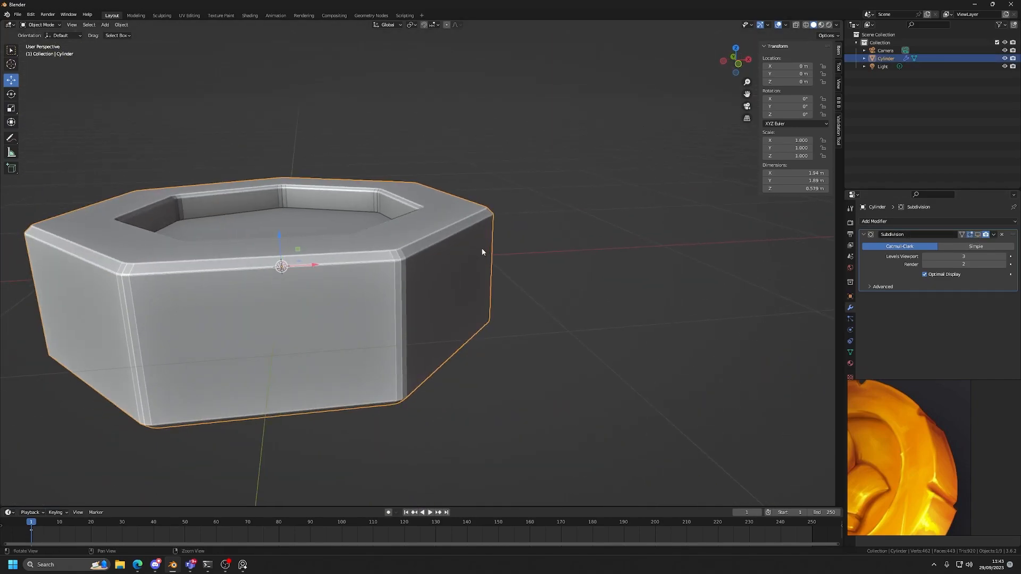
{"action": "scroll", "coordinate": [482, 252], "scroll_direction": "up", "scroll_amount": 6}
{"action": "key", "text": "shift+space"}
{"action": "key", "text": "d"}
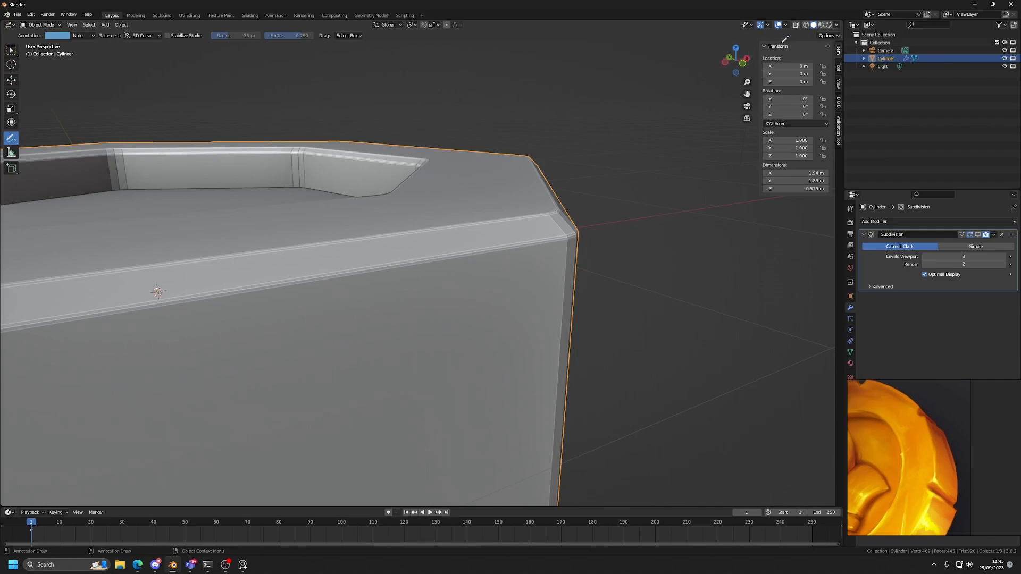
{"action": "key", "text": "shift+space"}
{"action": "key", "text": "g"}
{"action": "key", "text": "Tab"}
{"action": "mouse_move", "coordinate": [538, 280]}
{"action": "middle_mouse_down"}
{"action": "mouse_move", "coordinate": [504, 301]}
{"action": "mouse_move", "coordinate": [517, 300]}
{"action": "middle_mouse_up"}
Annotate the closely spaced support edges at the outer rim's bevelled corners with freehand marks.
{"action": "key", "text": "shift+space"}
{"action": "key", "text": "d"}
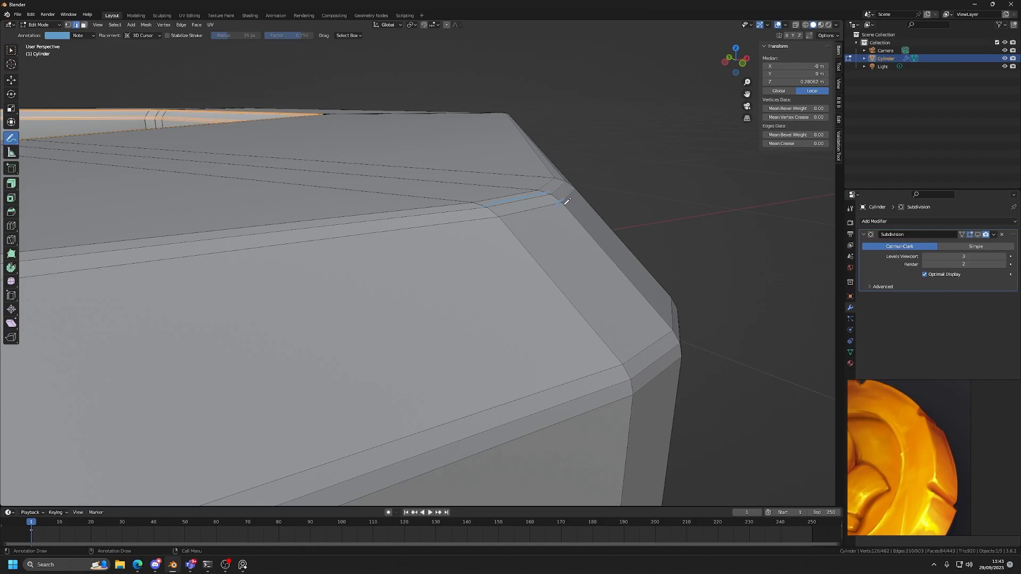
{"action": "mouse_move", "coordinate": [537, 184]}
{"action": "middle_mouse_down"}
{"action": "mouse_move", "coordinate": [597, 303]}
{"action": "mouse_move", "coordinate": [481, 258]}
{"action": "mouse_move", "coordinate": [519, 278]}
{"action": "mouse_move", "coordinate": [565, 247]}
{"action": "middle_mouse_up"}
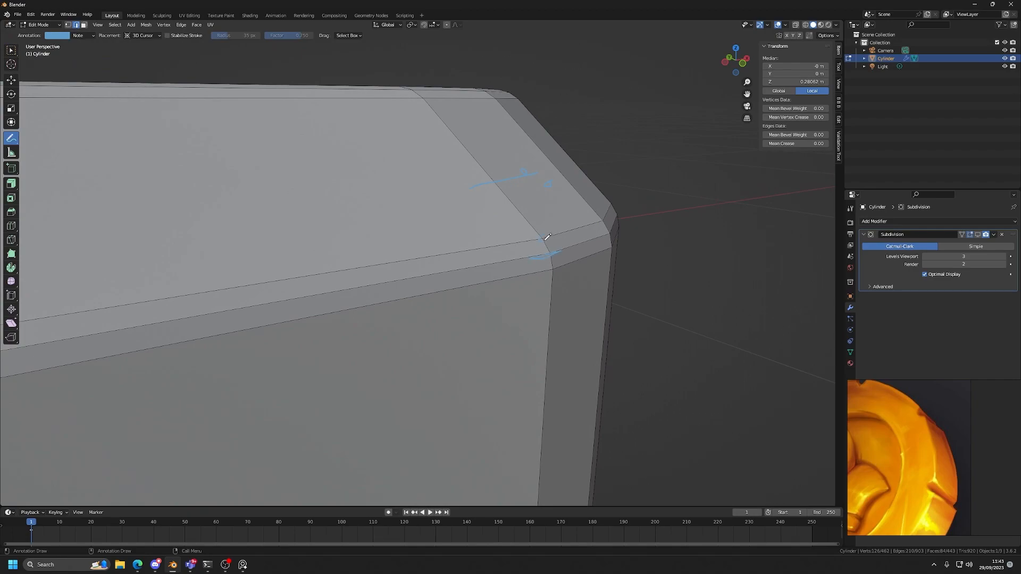
{"action": "scroll", "coordinate": [553, 259], "scroll_direction": "down", "scroll_amount": 3}
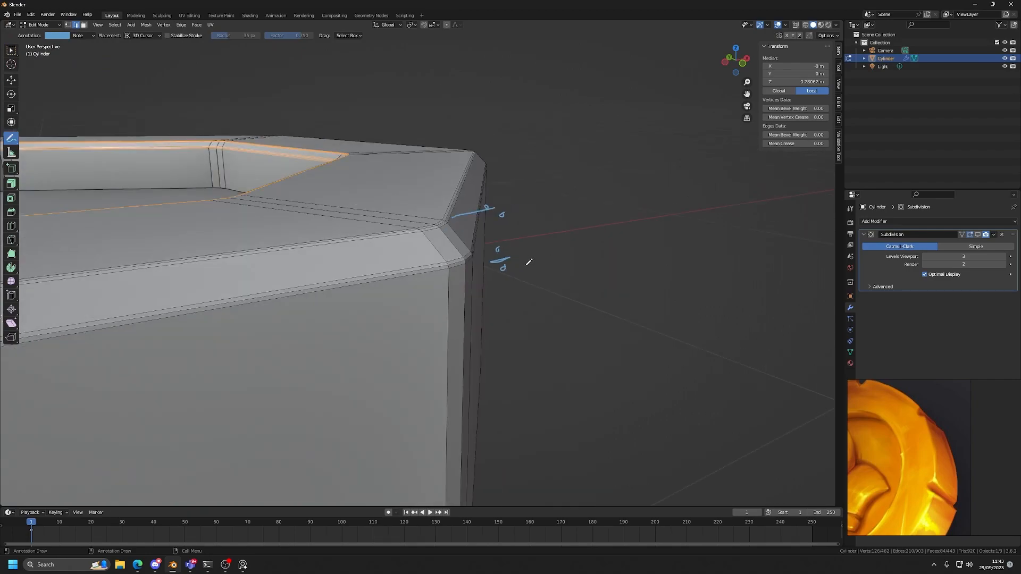
{"action": "middle_click_drag", "start_coordinate": [445, 263], "coordinate": [400, 282]}
{"action": "middle_click_drag", "start_coordinate": [282, 312], "coordinate": [423, 241], "text": "shift"}
{"action": "scroll", "coordinate": [420, 255], "scroll_direction": "up", "scroll_amount": 2}
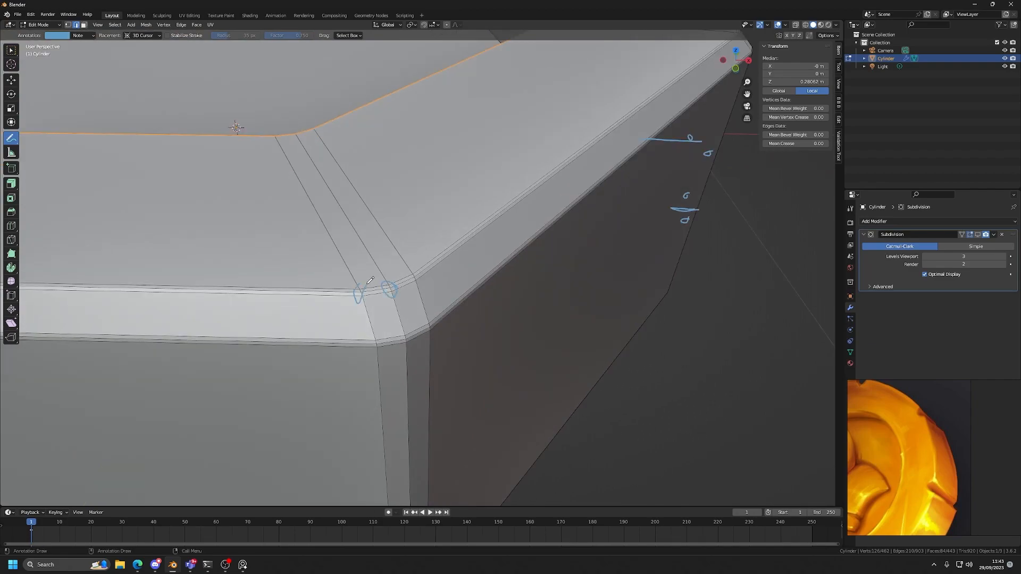
Erase the freehand annotations beside the outer rim and return to the Move tool.
{"action": "left_click", "coordinate": [11, 80]}
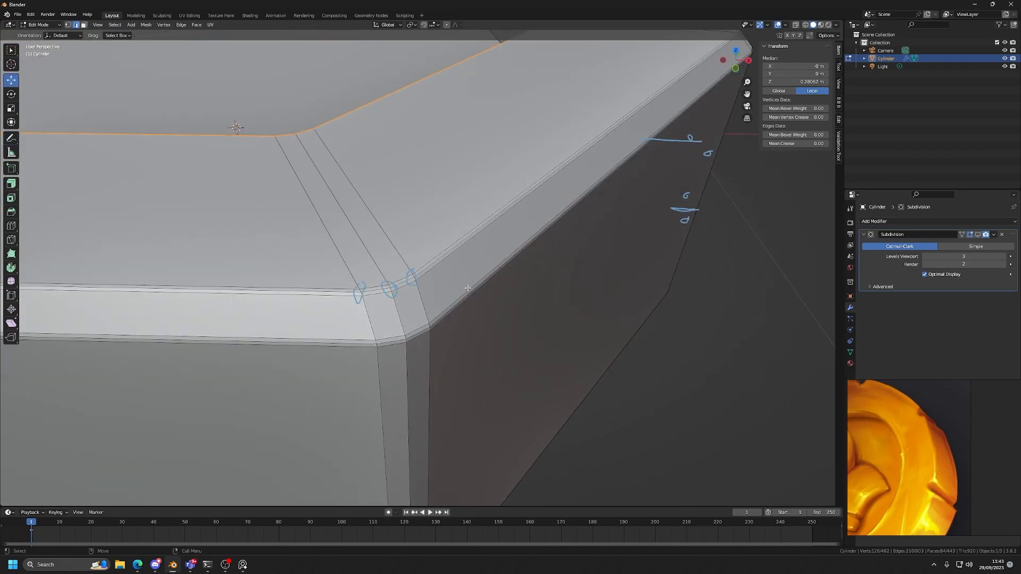
{"action": "scroll", "coordinate": [515, 285], "scroll_direction": "down", "scroll_amount": 4}
{"action": "middle_click_drag", "start_coordinate": [515, 285], "coordinate": [525, 285]}
{"action": "key", "text": "d"}
{"action": "key", "text": "d"}
{"action": "key", "text": "d"}
{"action": "key", "text": "d"}
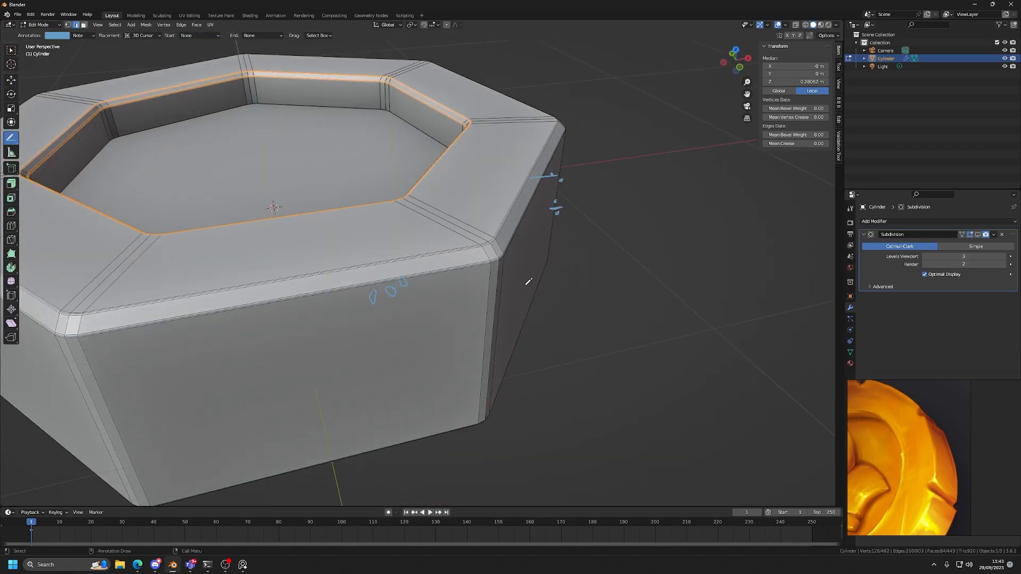
{"action": "scroll", "coordinate": [535, 275], "scroll_direction": "down", "scroll_amount": 3}
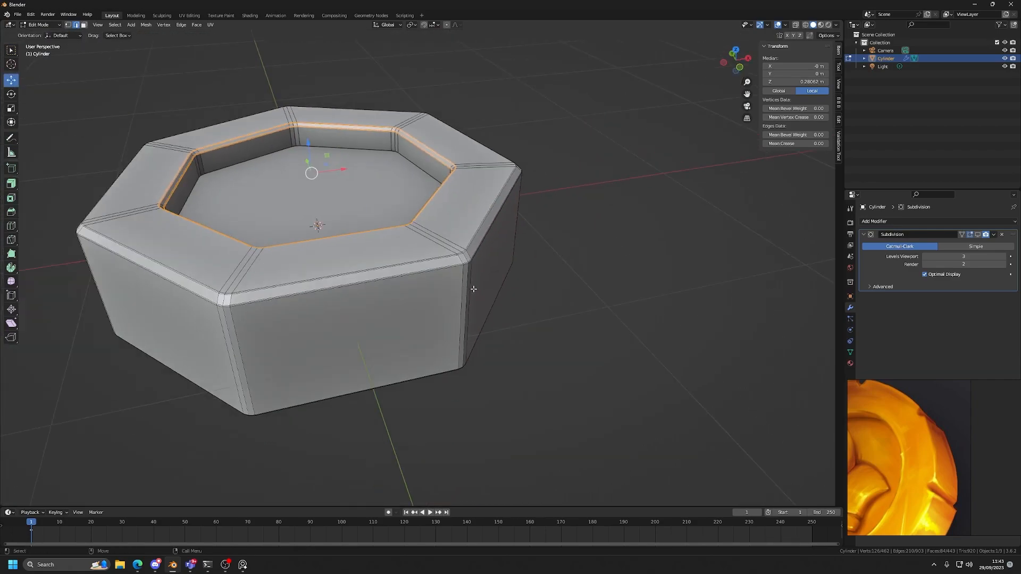
Compare the recess with and without subdivision, checking its wall and floor shading in Object and Edit Mode.
{"action": "middle_click_drag", "start_coordinate": [535, 275], "coordinate": [535, 298]}
{"action": "scroll", "coordinate": [535, 274], "scroll_direction": "up", "scroll_amount": 4}
{"action": "key", "text": "Tab"}
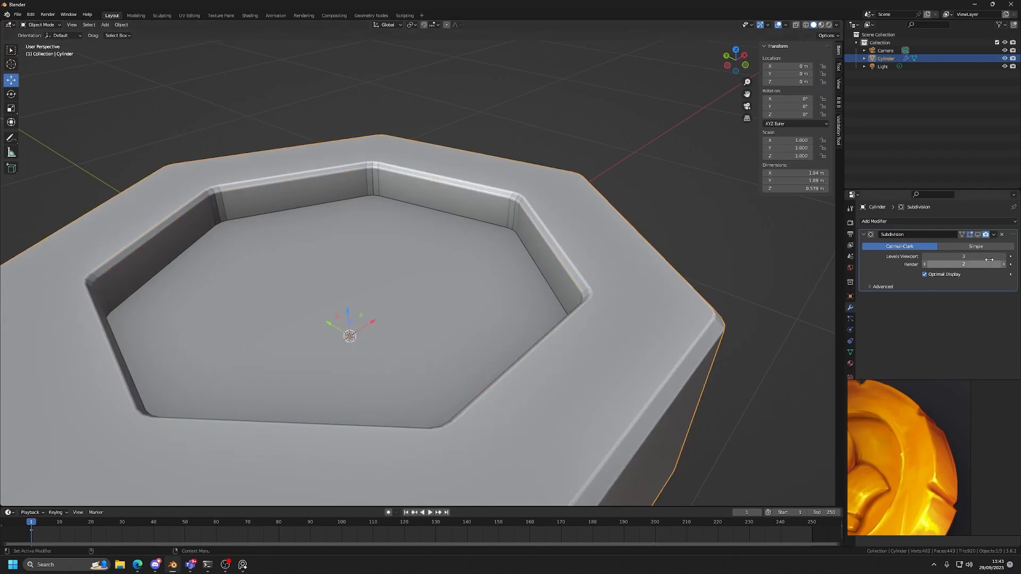
{"action": "left_click", "coordinate": [978, 234]}
{"action": "key", "text": "Tab"}
{"action": "scroll", "coordinate": [501, 282], "scroll_direction": "down", "scroll_amount": 3}
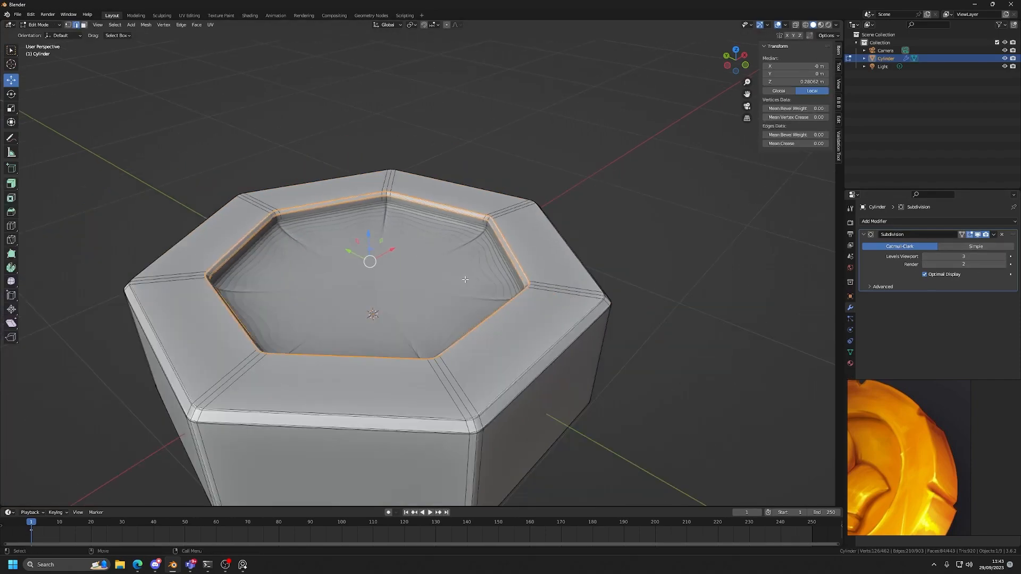
{"action": "middle_click_drag", "start_coordinate": [500, 283], "coordinate": [474, 301]}
{"action": "scroll", "coordinate": [474, 304], "scroll_direction": "up", "scroll_amount": 4}
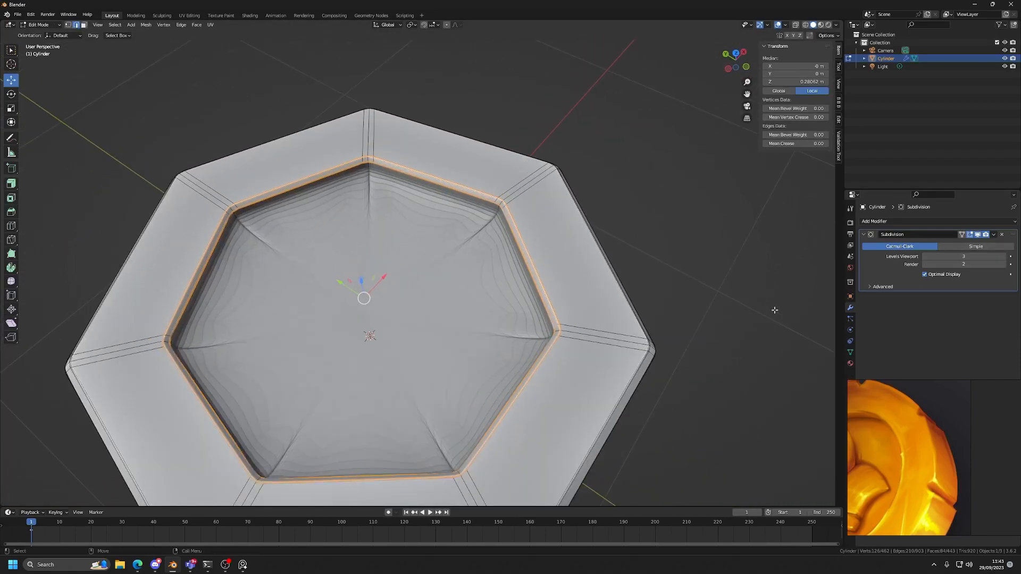
{"action": "left_click", "coordinate": [980, 235]}
Try to add a single loop cut around the recess wall close to its floor.
{"action": "scroll", "coordinate": [370, 257], "scroll_direction": "up", "scroll_amount": 3}
{"action": "left_click", "coordinate": [12, 226]}
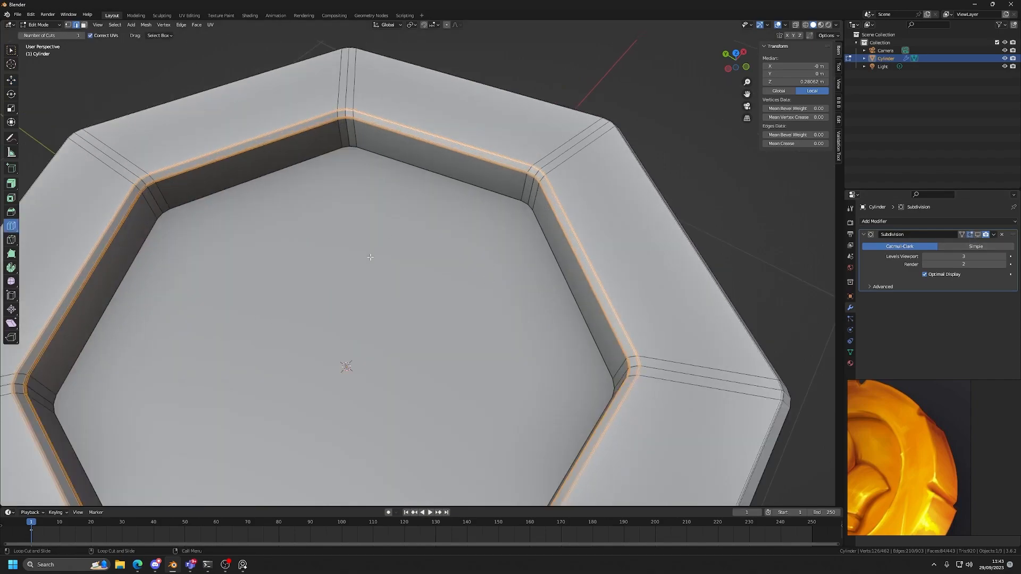
{"action": "left_click_drag", "start_coordinate": [525, 202], "coordinate": [526, 208]}
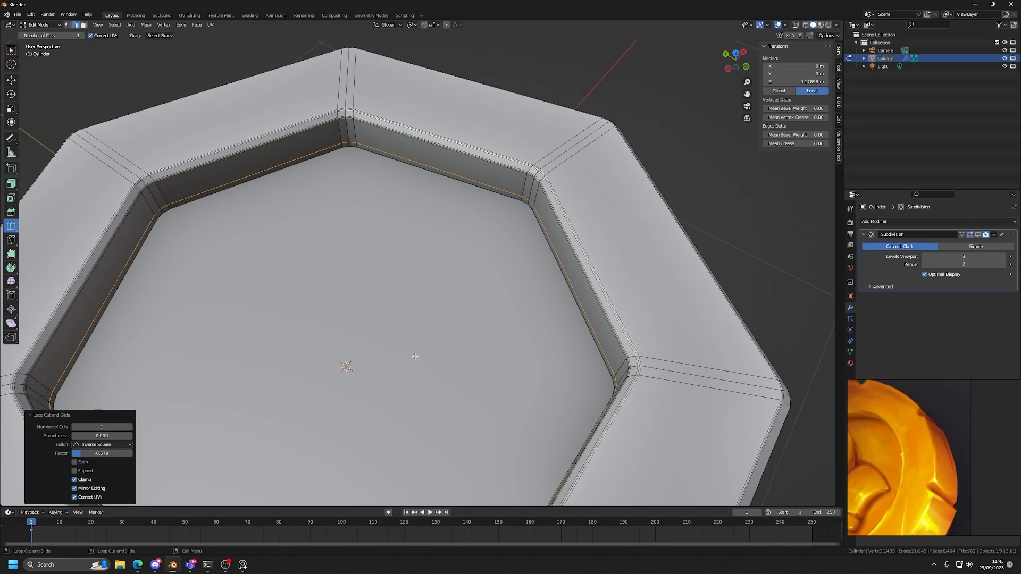
{"action": "scroll", "coordinate": [513, 263], "scroll_direction": "up", "scroll_amount": 1}
{"action": "key", "text": "ctrl+z"}
Add a single loop cut around the recess wall and slide it close to the floor, at a factor of about -0.878.
{"action": "middle_click_drag", "start_coordinate": [538, 276], "coordinate": [493, 301]}
{"action": "scroll", "coordinate": [527, 228], "scroll_direction": "down", "scroll_amount": 1}
{"action": "scroll", "coordinate": [494, 300], "scroll_direction": "up", "scroll_amount": 2}
{"action": "scroll", "coordinate": [494, 301], "scroll_direction": "up", "scroll_amount": 1}
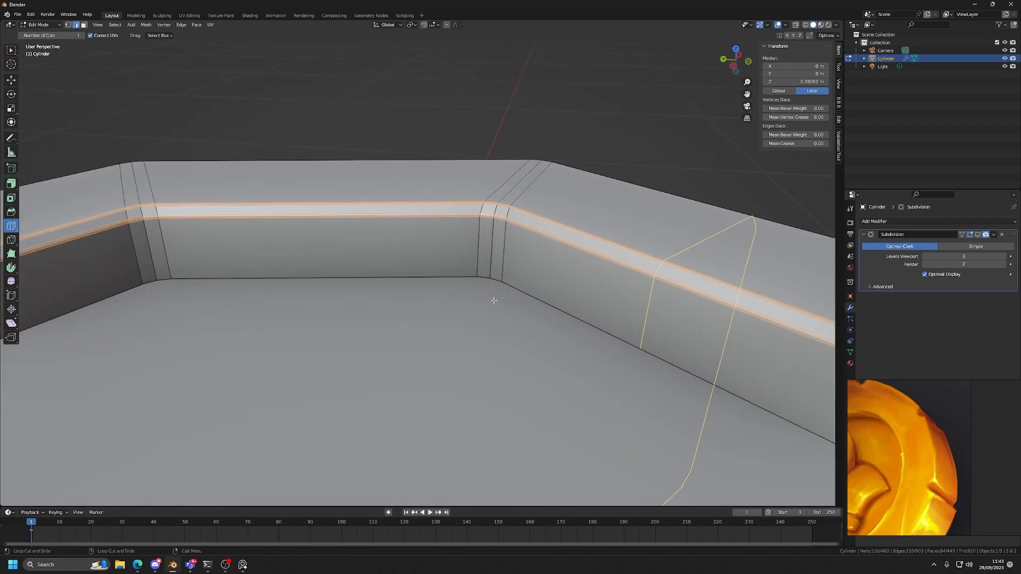
{"action": "left_click", "coordinate": [500, 254]}
{"action": "left_click_drag", "start_coordinate": [500, 254], "coordinate": [506, 285]}
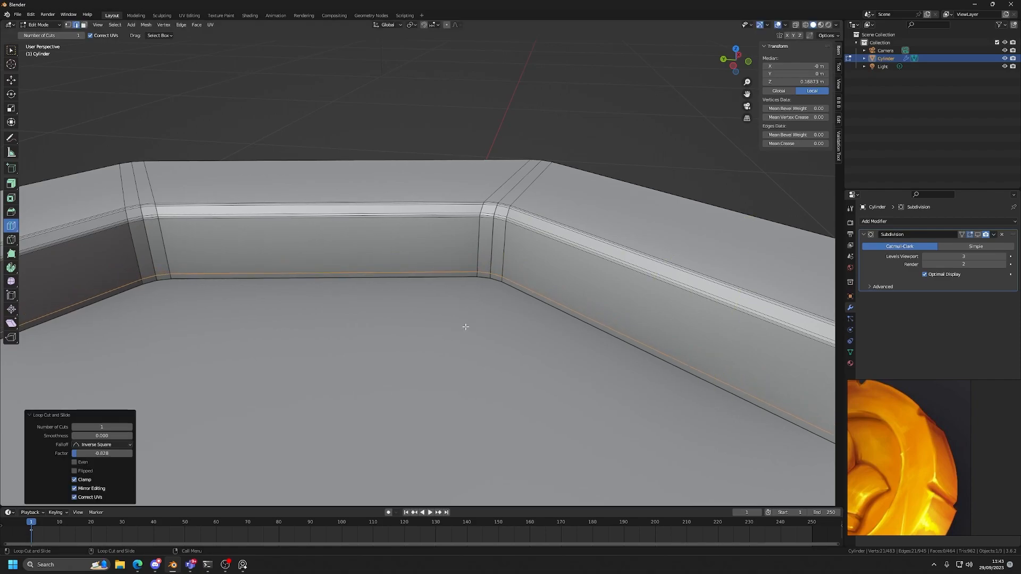
Inset the recess floor face on the coin's top side by a thickness of about 0.018 m.
{"action": "scroll", "coordinate": [465, 327], "scroll_direction": "down", "scroll_amount": 2}
{"action": "middle_click_drag", "start_coordinate": [447, 346], "coordinate": [406, 385]}
{"action": "scroll", "coordinate": [405, 385], "scroll_direction": "down", "scroll_amount": 2}
{"action": "key", "text": "shift+space"}
{"action": "key", "text": "g"}
{"action": "middle_click_drag", "start_coordinate": [456, 342], "coordinate": [485, 294], "text": "shift"}
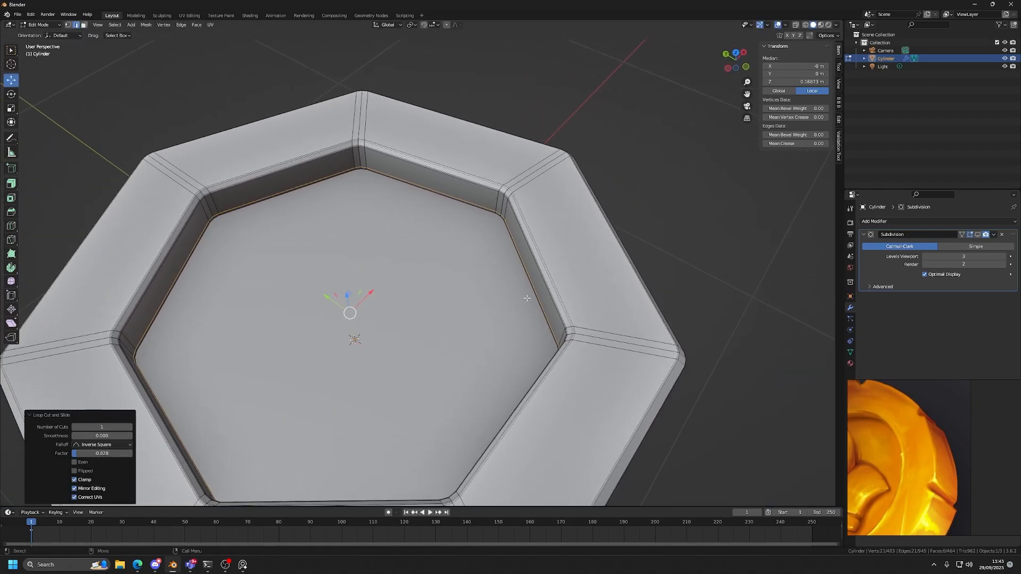
{"action": "key", "text": "3"}
{"action": "left_click", "coordinate": [456, 317]}
{"action": "key", "text": "shift+space"}
{"action": "key", "text": "i"}
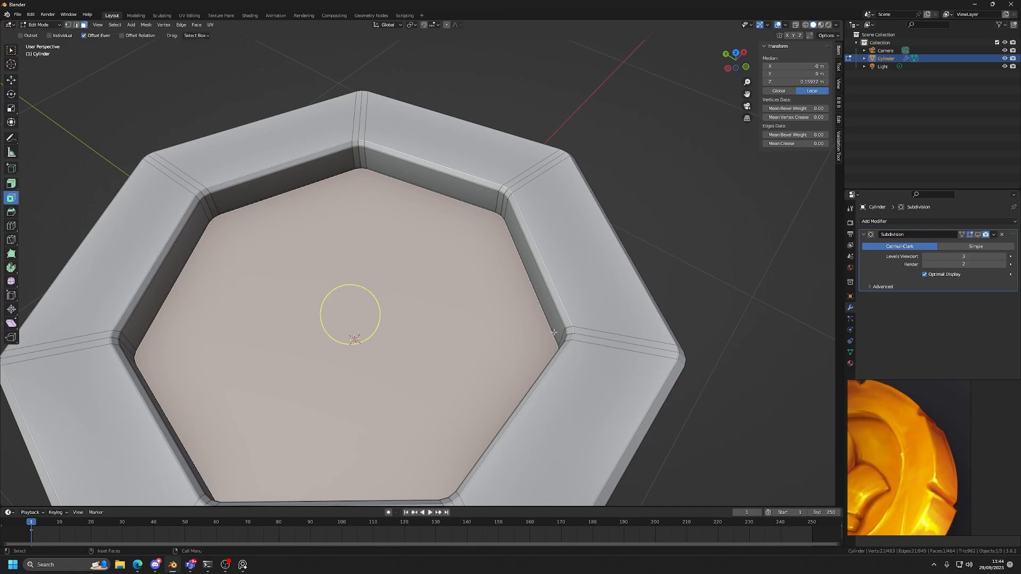
{"action": "key", "text": "i"}
{"action": "left_click", "coordinate": [723, 268]}
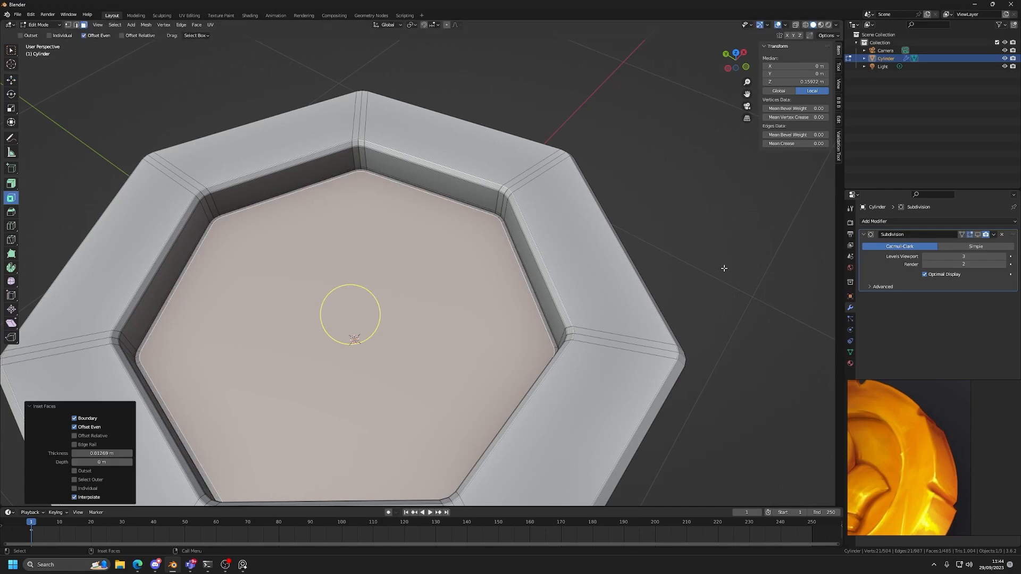
Show the subdivision in Object Mode and inspect the recesses on the coin's top and underside.
{"action": "scroll", "coordinate": [724, 268], "scroll_direction": "up", "scroll_amount": 1}
{"action": "key", "text": "Tab"}
{"action": "left_click", "coordinate": [736, 258]}
{"action": "left_click", "coordinate": [977, 234]}
{"action": "scroll", "coordinate": [522, 304], "scroll_direction": "down", "scroll_amount": 5}
{"action": "middle_click_drag", "start_coordinate": [522, 304], "coordinate": [487, 314]}
{"action": "scroll", "coordinate": [487, 314], "scroll_direction": "up", "scroll_amount": 3}
{"action": "middle_click_drag", "start_coordinate": [524, 276], "coordinate": [454, 250]}
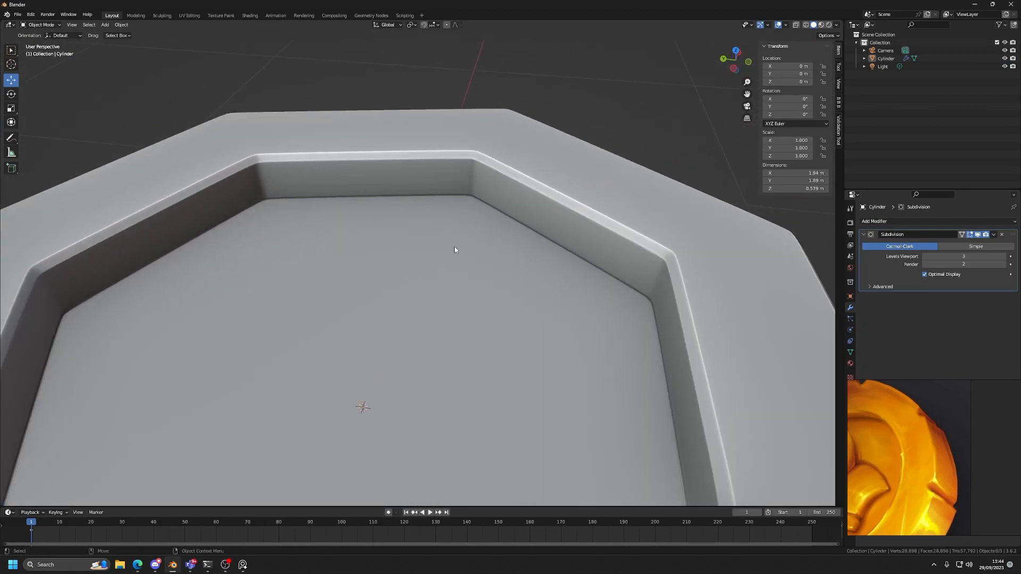
{"action": "scroll", "coordinate": [561, 259], "scroll_direction": "down", "scroll_amount": 5}
{"action": "middle_click_drag", "start_coordinate": [531, 282], "coordinate": [455, 285]}
{"action": "scroll", "coordinate": [493, 293], "scroll_direction": "down", "scroll_amount": 2}
{"action": "left_click", "coordinate": [455, 285]}
{"action": "scroll", "coordinate": [455, 285], "scroll_direction": "up", "scroll_amount": 3}
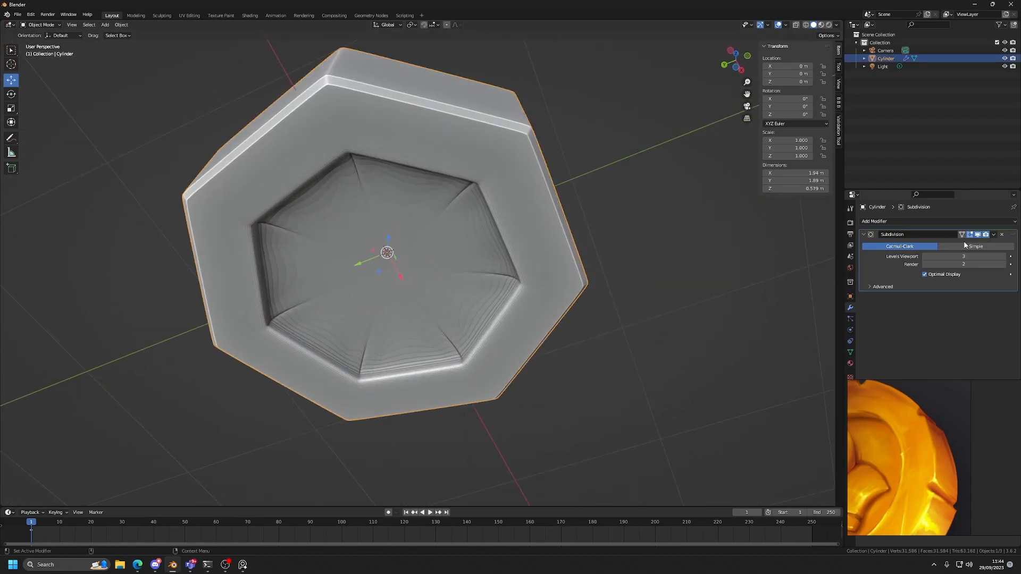
Hide the viewport subdivision and add one loop cut around the underside recess wall near its floor, at a factor of about 0.739.
{"action": "left_click", "coordinate": [977, 235]}
{"action": "middle_click_drag", "start_coordinate": [537, 285], "coordinate": [483, 347]}
{"action": "scroll", "coordinate": [482, 346], "scroll_direction": "up", "scroll_amount": 4}
{"action": "middle_click_drag", "start_coordinate": [452, 391], "coordinate": [430, 276], "text": "shift"}
{"action": "scroll", "coordinate": [430, 277], "scroll_direction": "up", "scroll_amount": 2}
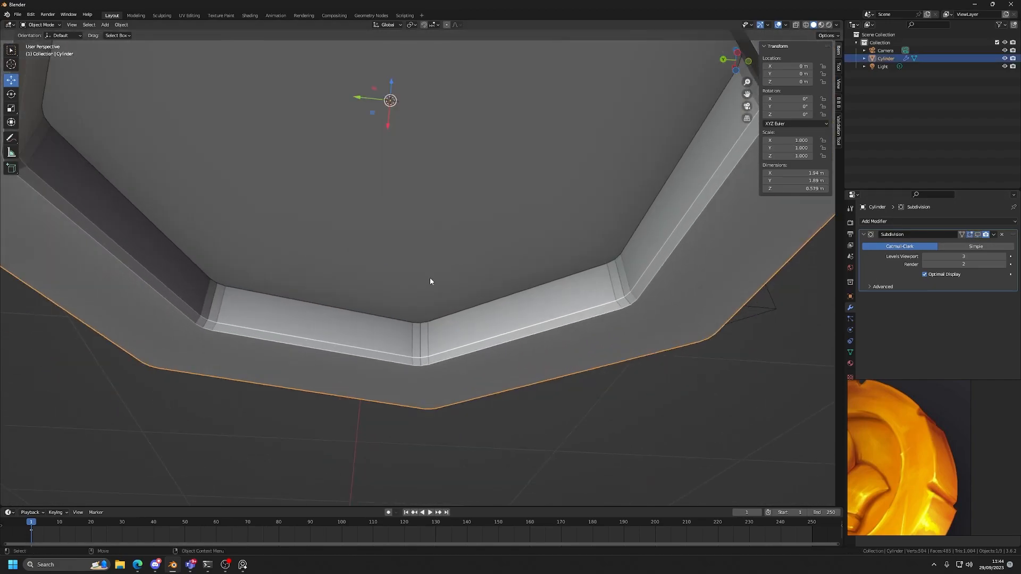
{"action": "key", "text": "Tab"}
{"action": "left_click", "coordinate": [12, 225]}
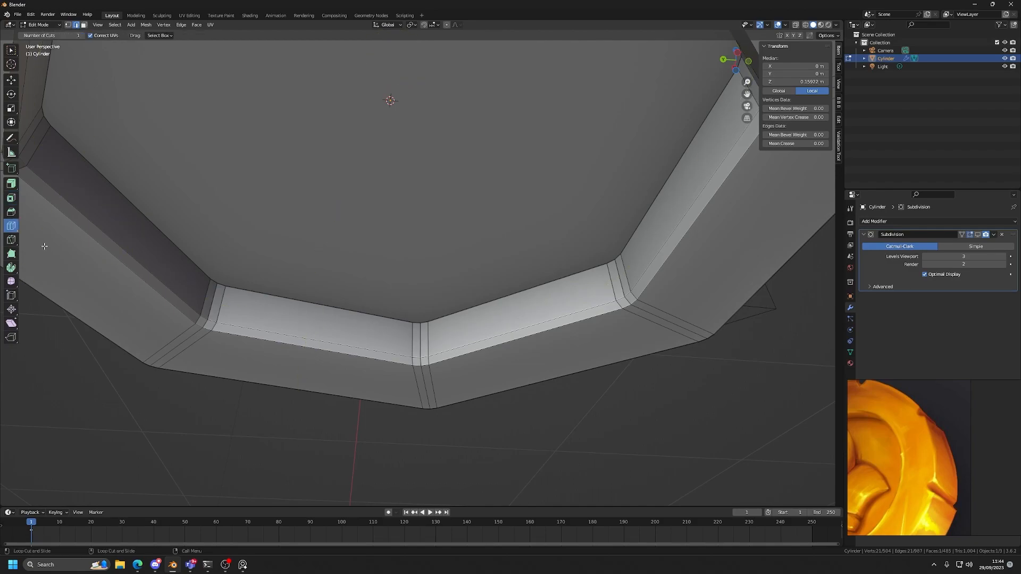
{"action": "left_click_drag", "start_coordinate": [414, 337], "coordinate": [423, 327]}
{"action": "key", "text": "w"}
{"action": "scroll", "coordinate": [431, 288], "scroll_direction": "down", "scroll_amount": 1}
{"action": "scroll", "coordinate": [432, 288], "scroll_direction": "down", "scroll_amount": 1}
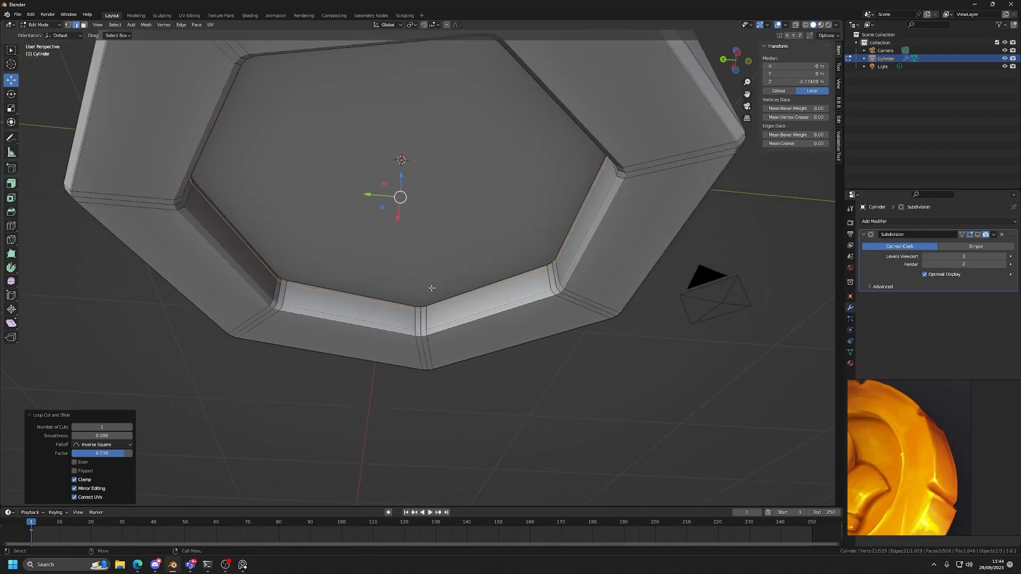
Inset the underside recess floor face slightly and return to Object Mode.
{"action": "key", "text": "alt+a"}
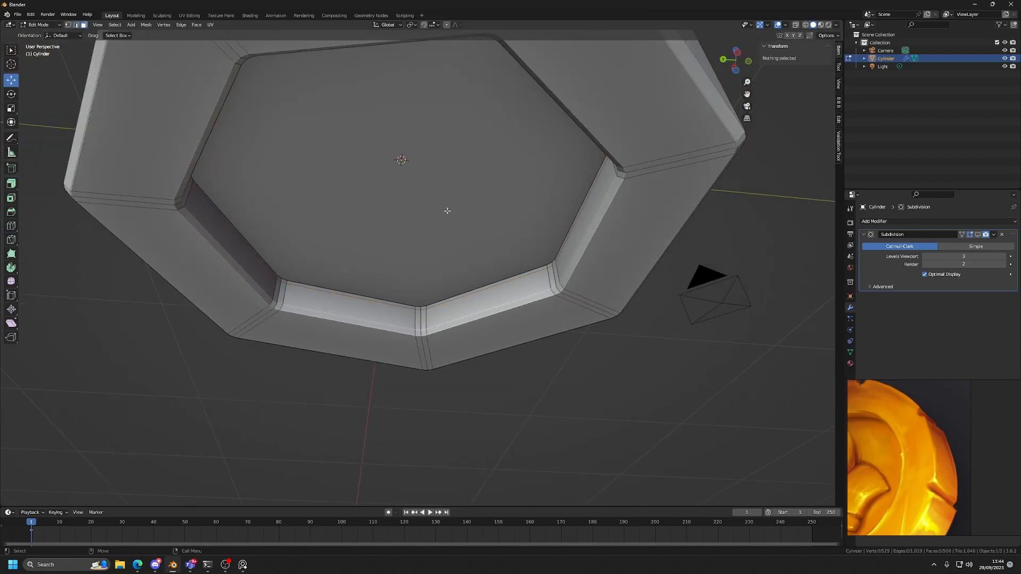
{"action": "left_click", "coordinate": [447, 210]}
{"action": "key", "text": "i"}
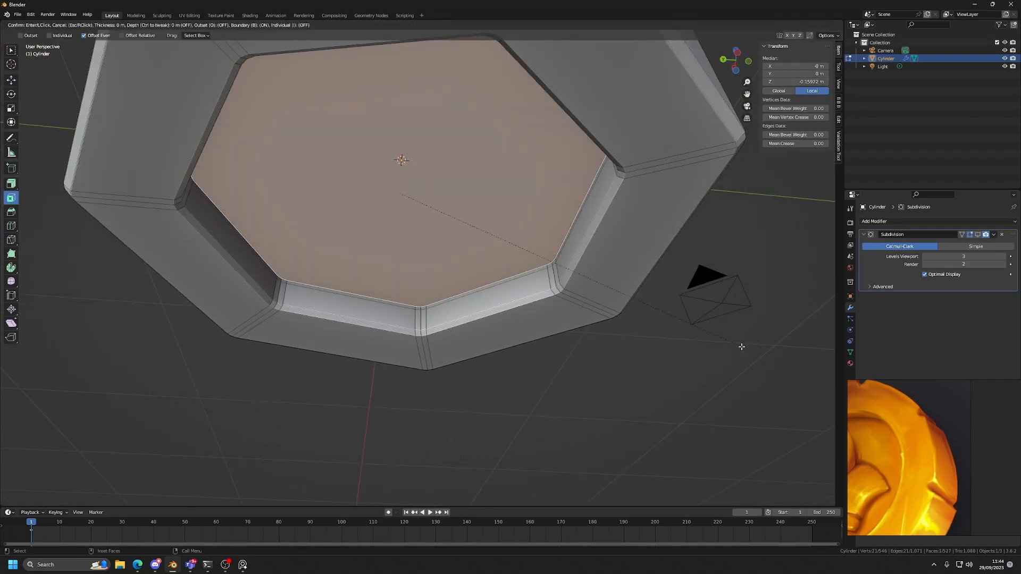
{"action": "left_click", "coordinate": [737, 346]}
{"action": "key", "text": "Tab"}
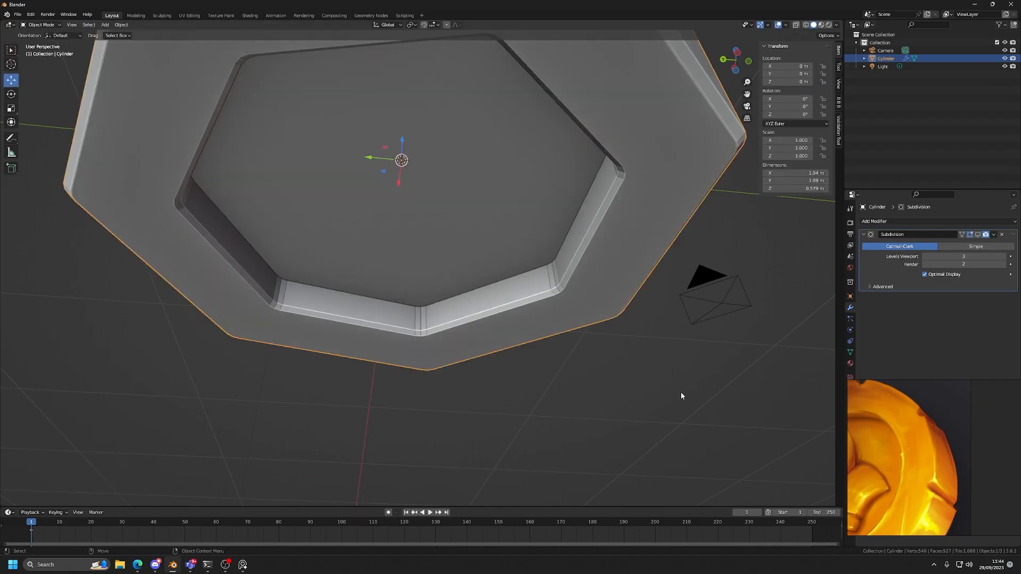
Turn the viewport subdivision back on and check the shading of the underside recess.
{"action": "scroll", "coordinate": [574, 286], "scroll_direction": "down", "scroll_amount": 2}
{"action": "left_click", "coordinate": [978, 235]}
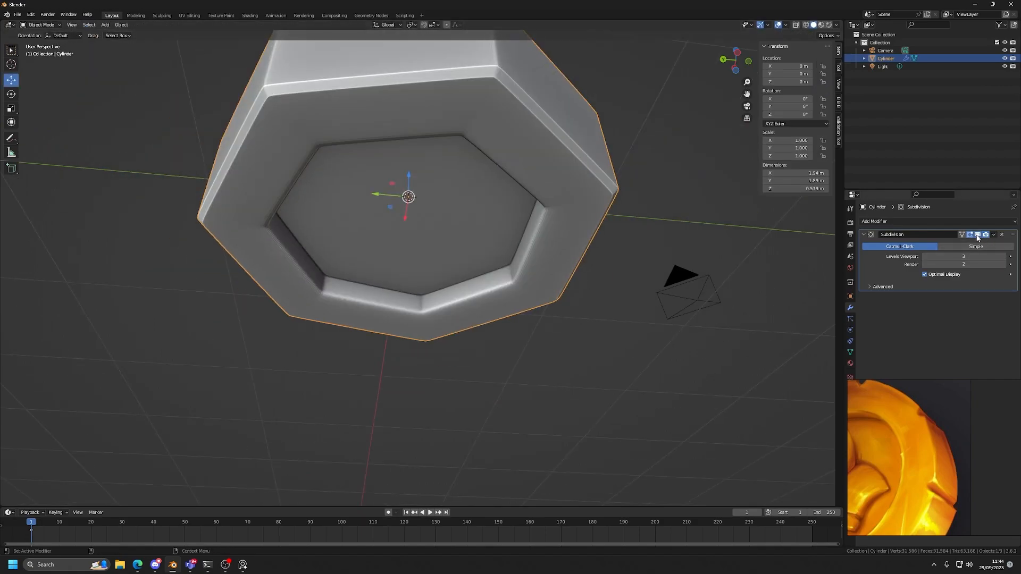
{"action": "middle_click_drag", "start_coordinate": [634, 235], "coordinate": [572, 212]}
{"action": "scroll", "coordinate": [572, 212], "scroll_direction": "up", "scroll_amount": 2}
Bevel the two edge loops along the rim of the underside recess and return to Object Mode.
{"action": "key", "text": "Tab"}
{"action": "scroll", "coordinate": [595, 224], "scroll_direction": "up", "scroll_amount": 4}
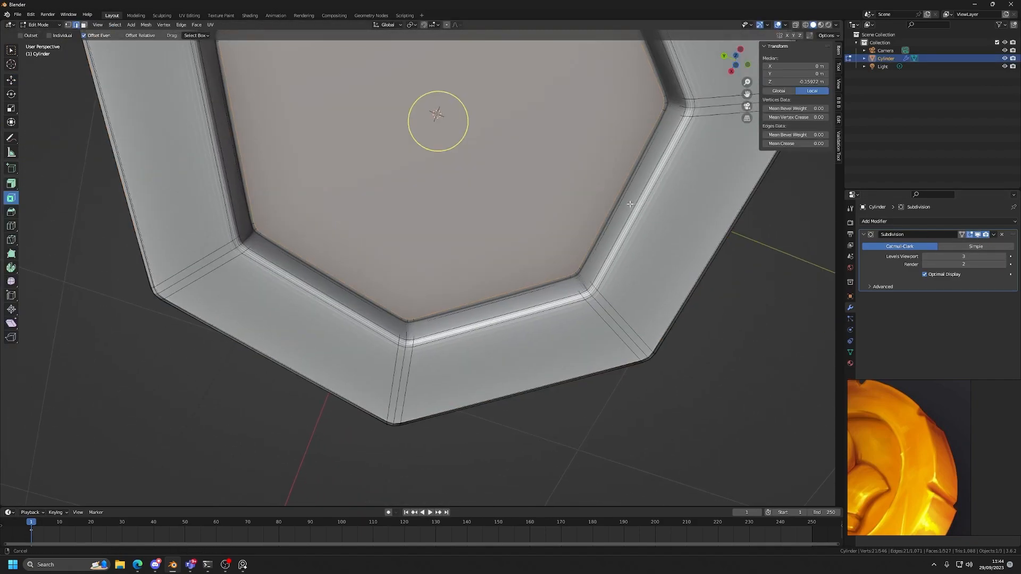
{"action": "left_click", "coordinate": [592, 161], "text": "alt"}
{"action": "left_click", "coordinate": [586, 161], "text": "alt+shift"}
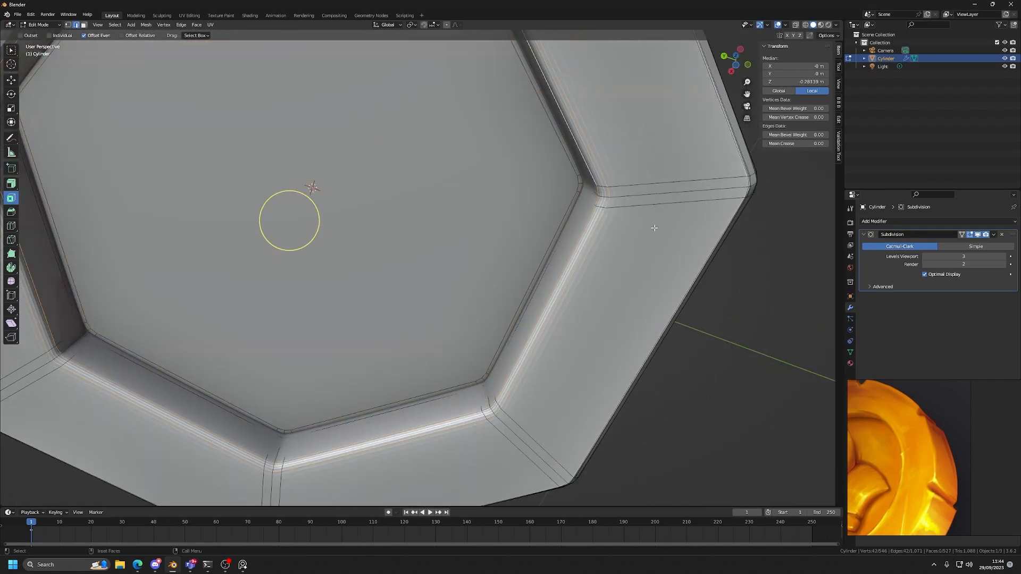
{"action": "key", "text": "ctrl+b"}
{"action": "left_click_drag", "start_coordinate": [740, 344], "coordinate": [751, 342]}
{"action": "key", "text": "Tab"}
{"action": "left_click", "coordinate": [736, 335]}
Inspect the subdivided coin from several angles and from the top, comparing its outline with the skull coin reference.
{"action": "scroll", "coordinate": [736, 335], "scroll_direction": "down", "scroll_amount": 4}
{"action": "middle_click_drag", "start_coordinate": [528, 230], "coordinate": [463, 285]}
{"action": "scroll", "coordinate": [435, 358], "scroll_direction": "down", "scroll_amount": 4}
{"action": "scroll", "coordinate": [465, 292], "scroll_direction": "up", "scroll_amount": 3}
{"action": "scroll", "coordinate": [469, 276], "scroll_direction": "down", "scroll_amount": 1}
{"action": "scroll", "coordinate": [943, 426], "scroll_direction": "down", "scroll_amount": 5}
{"action": "scroll", "coordinate": [933, 429], "scroll_direction": "up", "scroll_amount": 3}
{"action": "scroll", "coordinate": [934, 432], "scroll_direction": "up", "scroll_amount": 4}
{"action": "middle_click_drag", "start_coordinate": [552, 333], "coordinate": [483, 216]}
{"action": "left_click", "coordinate": [507, 239]}
{"action": "left_click", "coordinate": [736, 64]}
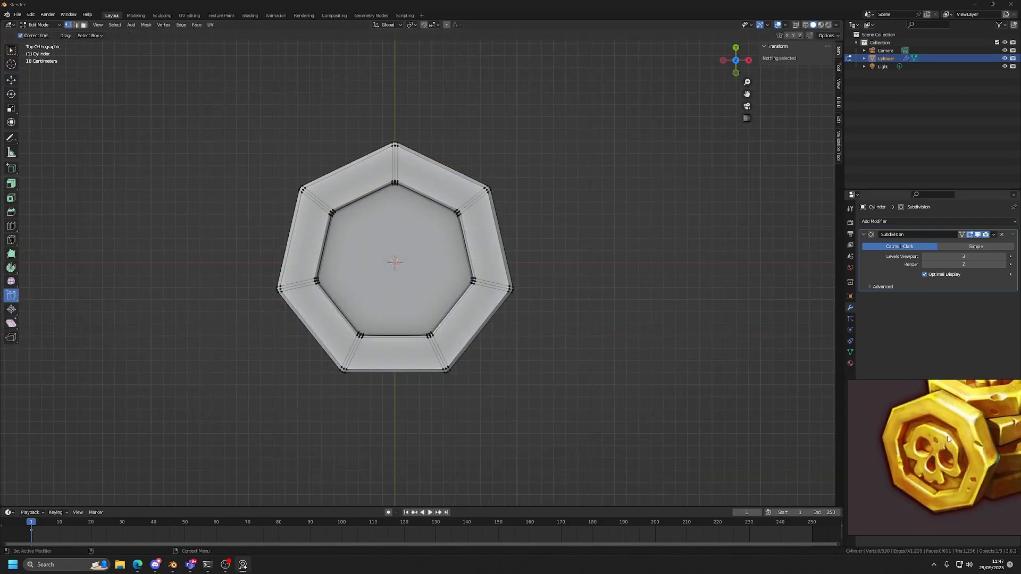
{"action": "scroll", "coordinate": [947, 437], "scroll_direction": "down", "scroll_amount": 2}
{"action": "scroll", "coordinate": [951, 425], "scroll_direction": "up", "scroll_amount": 3}
{"action": "middle_click_drag", "start_coordinate": [955, 448], "coordinate": [957, 405]}
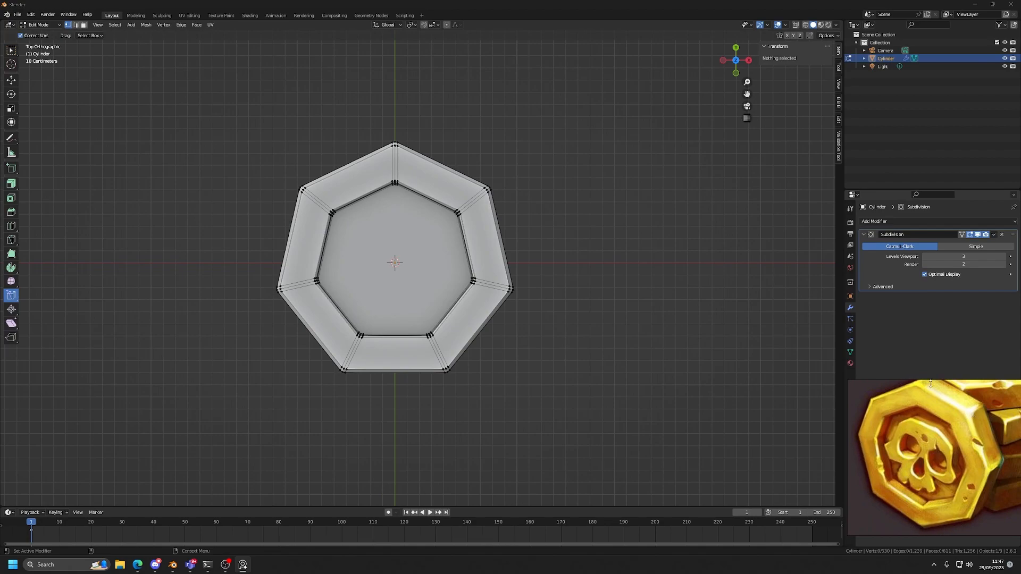
Examine the coin's corner topology in Edit Mode, with and without X-ray, and its outline in perspective.
{"action": "scroll", "coordinate": [923, 383], "scroll_direction": "down", "scroll_amount": 3}
{"action": "middle_click_drag", "start_coordinate": [536, 246], "coordinate": [544, 335], "text": "alt"}
{"action": "scroll", "coordinate": [545, 335], "scroll_direction": "up", "scroll_amount": 3}
{"action": "key", "text": "w"}
{"action": "middle_click_drag", "start_coordinate": [407, 274], "coordinate": [438, 299], "text": "alt"}
{"action": "scroll", "coordinate": [439, 298], "scroll_direction": "up", "scroll_amount": 3}
{"action": "key", "text": "alt+x"}
{"action": "scroll", "coordinate": [419, 240], "scroll_direction": "down", "scroll_amount": 10}
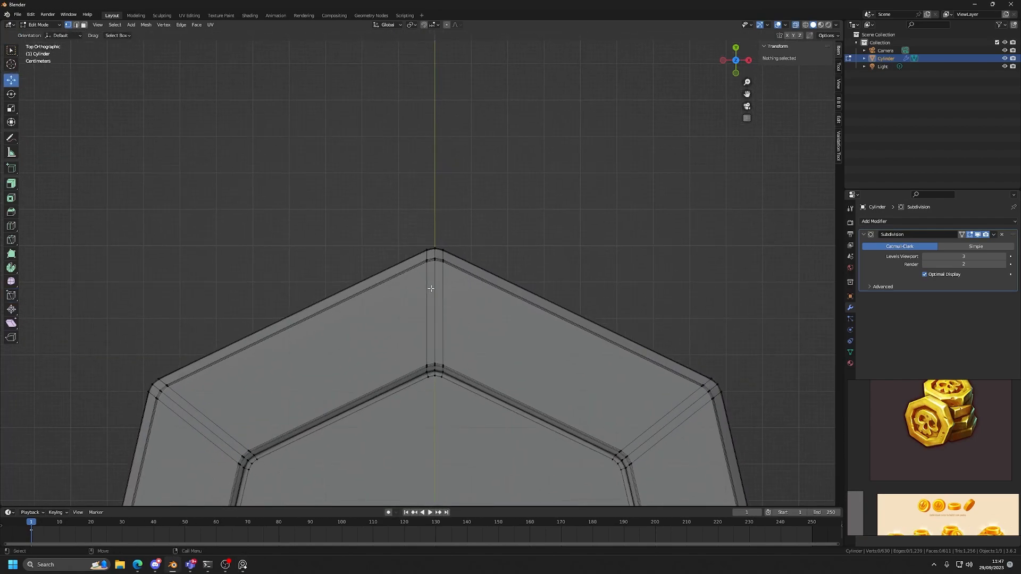
{"action": "middle_click_drag", "start_coordinate": [581, 308], "coordinate": [580, 252], "text": "shift"}
{"action": "scroll", "coordinate": [581, 252], "scroll_direction": "up", "scroll_amount": 5}
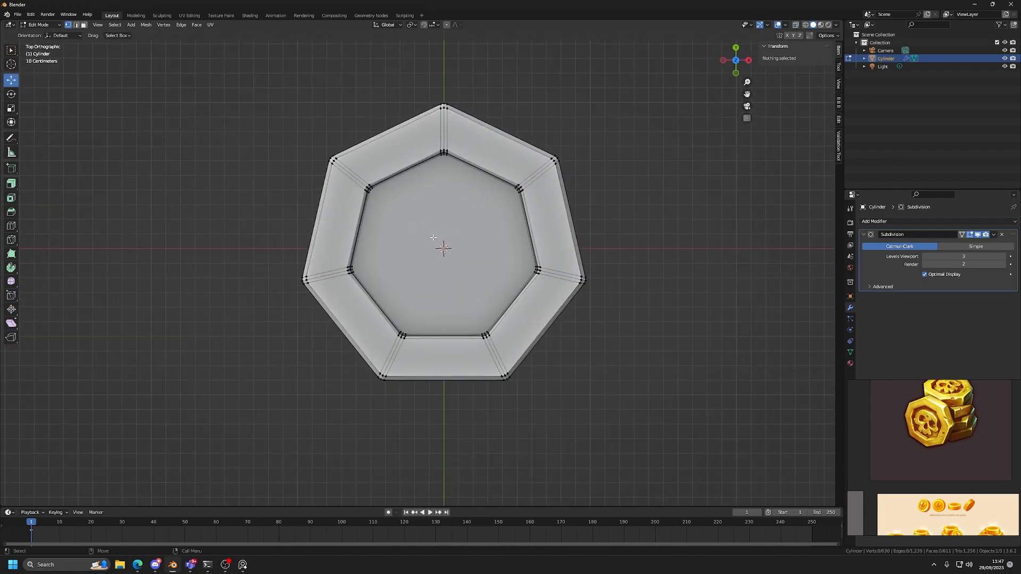
{"action": "scroll", "coordinate": [606, 234], "scroll_direction": "down", "scroll_amount": 2}
{"action": "middle_click_drag", "start_coordinate": [606, 235], "coordinate": [617, 213]}
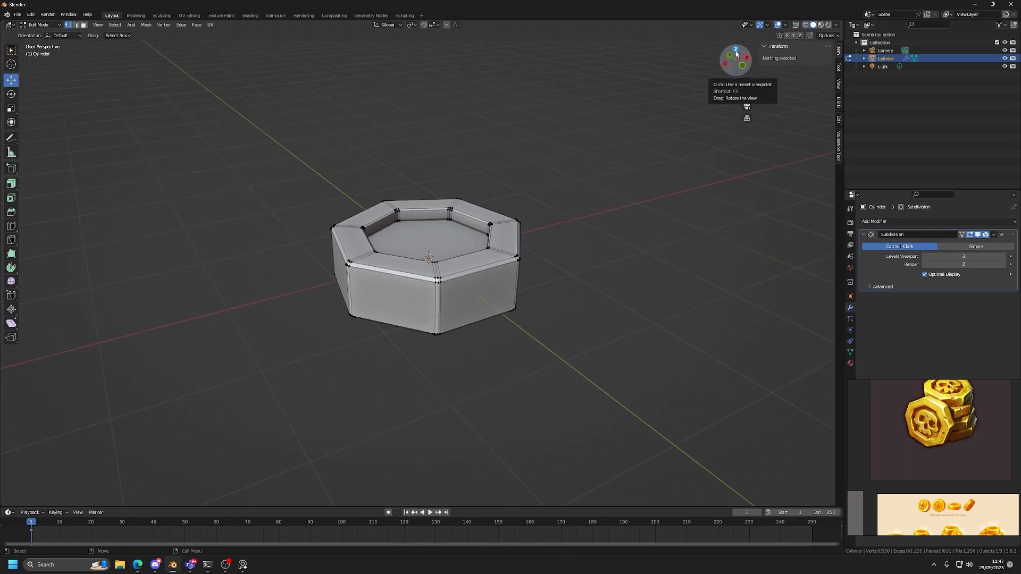
In X-ray top view, vertex-slide the outer-rim vertices just left of the coin's topmost corner away from it, factor about 0.065.
{"action": "left_click", "coordinate": [736, 53]}
{"action": "scroll", "coordinate": [435, 289], "scroll_direction": "up", "scroll_amount": 8}
{"action": "scroll", "coordinate": [435, 290], "scroll_direction": "up", "scroll_amount": 3}
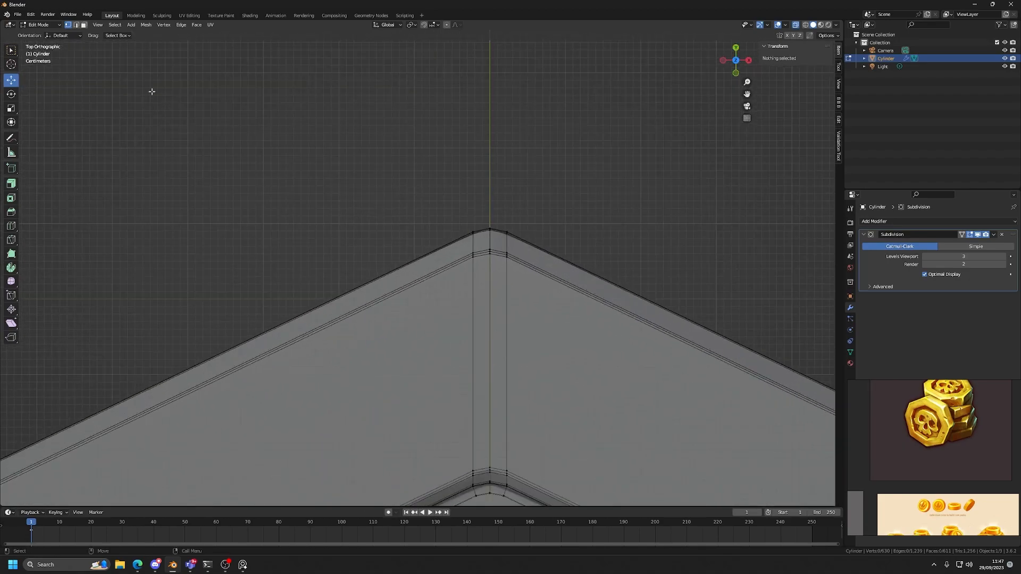
{"action": "scroll", "coordinate": [386, 237], "scroll_direction": "up", "scroll_amount": 3}
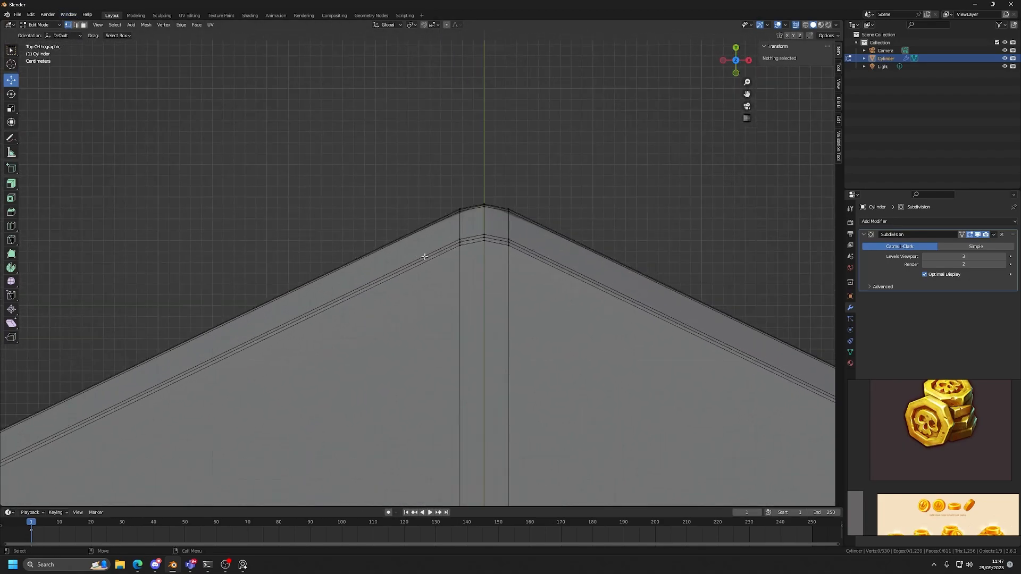
{"action": "left_click_drag", "start_coordinate": [388, 154], "coordinate": [471, 276]}
{"action": "left_click_drag", "start_coordinate": [422, 182], "coordinate": [471, 287]}
{"action": "left_click_drag", "start_coordinate": [429, 175], "coordinate": [467, 283]}
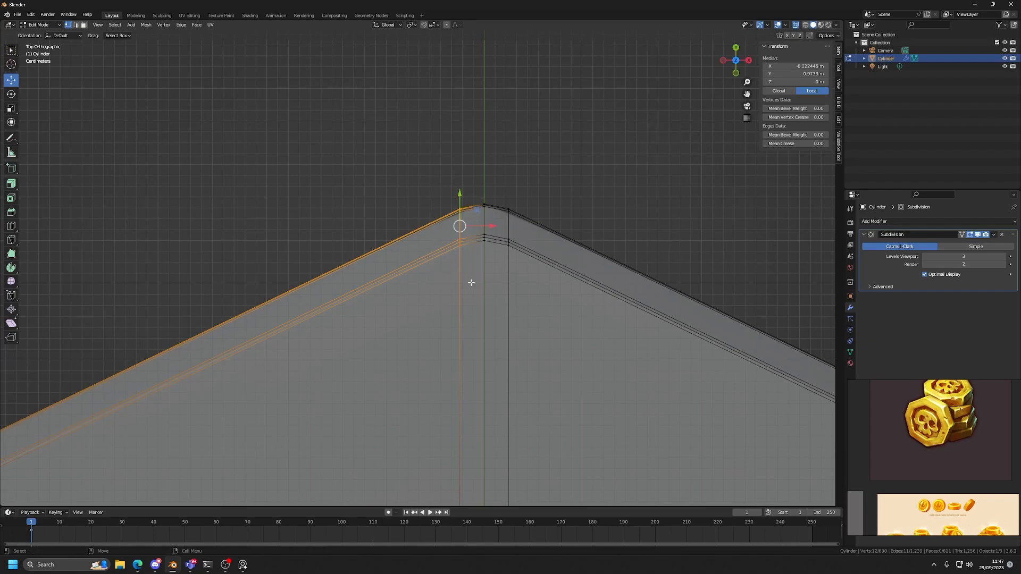
{"action": "left_click", "coordinate": [8, 297]}
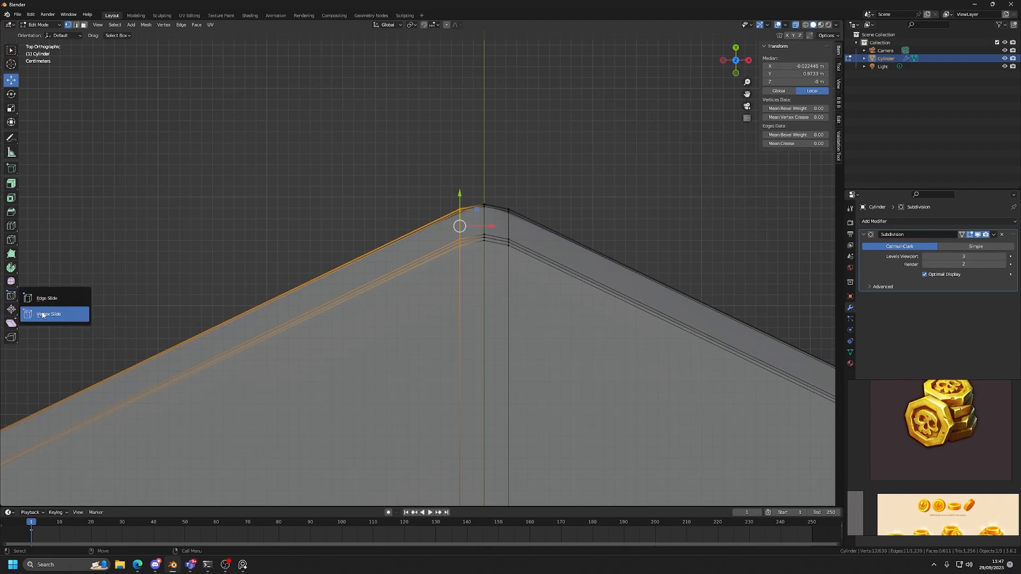
{"action": "left_click", "coordinate": [51, 317]}
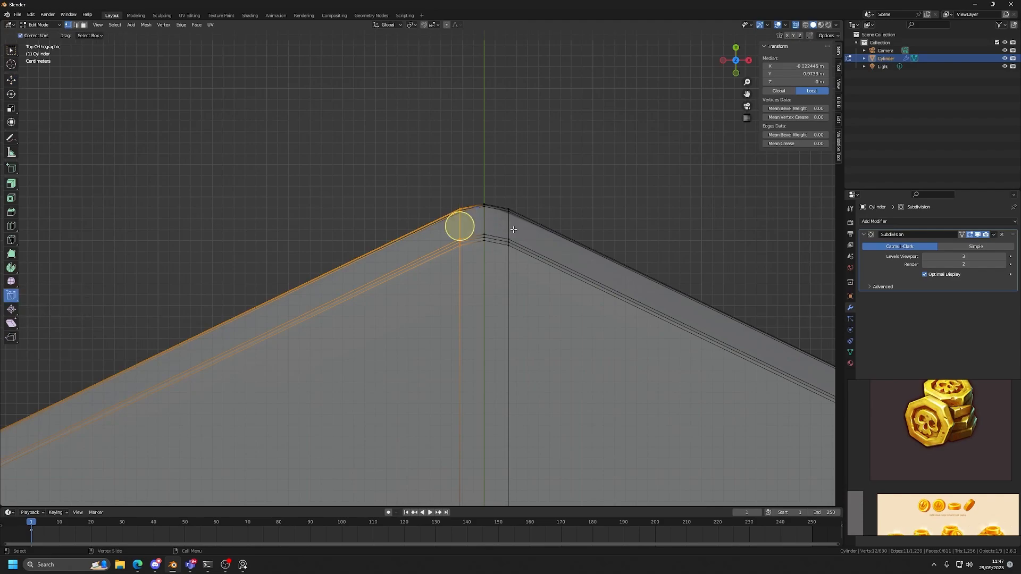
{"action": "left_click_drag", "start_coordinate": [458, 228], "coordinate": [444, 229]}
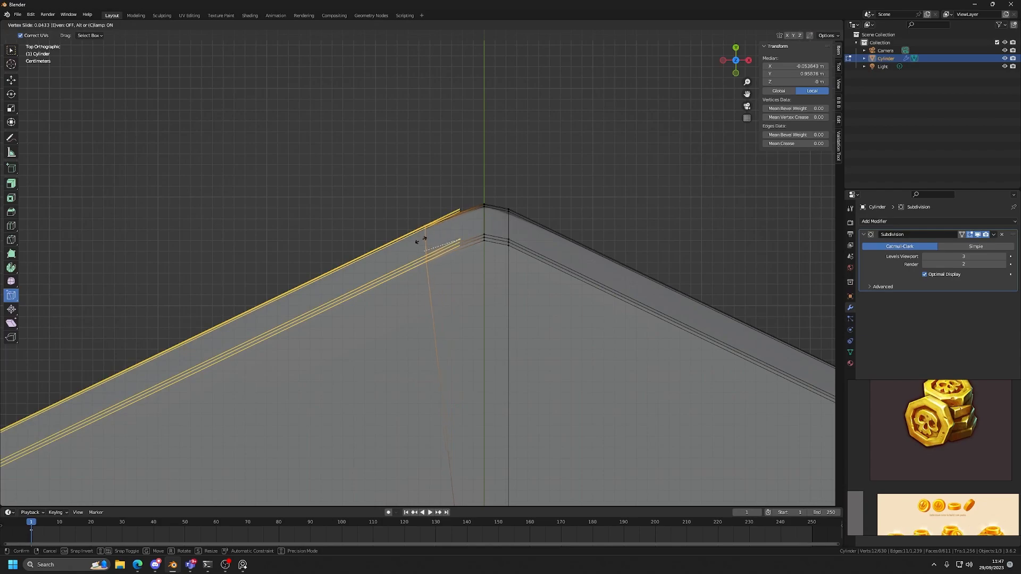
{"action": "left_click_drag", "start_coordinate": [383, 261], "coordinate": [409, 251]}
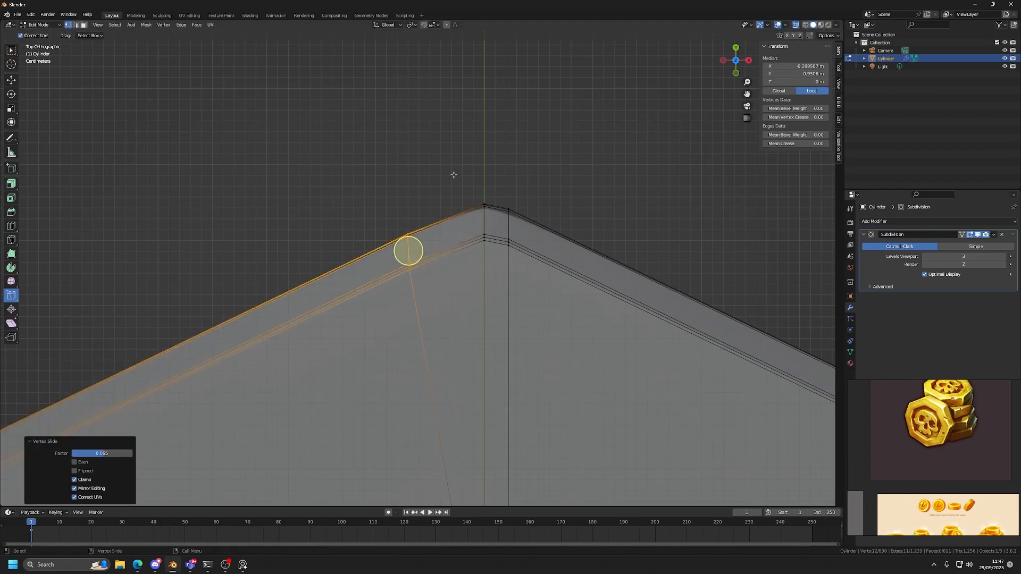
Vertex-slide the topmost corner's middle and right outer-rim vertices toward the left ones, by factors of about 0.811 and 0.828.
{"action": "left_click_drag", "start_coordinate": [442, 171], "coordinate": [494, 283]}
{"action": "left_click_drag", "start_coordinate": [484, 218], "coordinate": [428, 237]}
{"action": "left_click", "coordinate": [423, 243]}
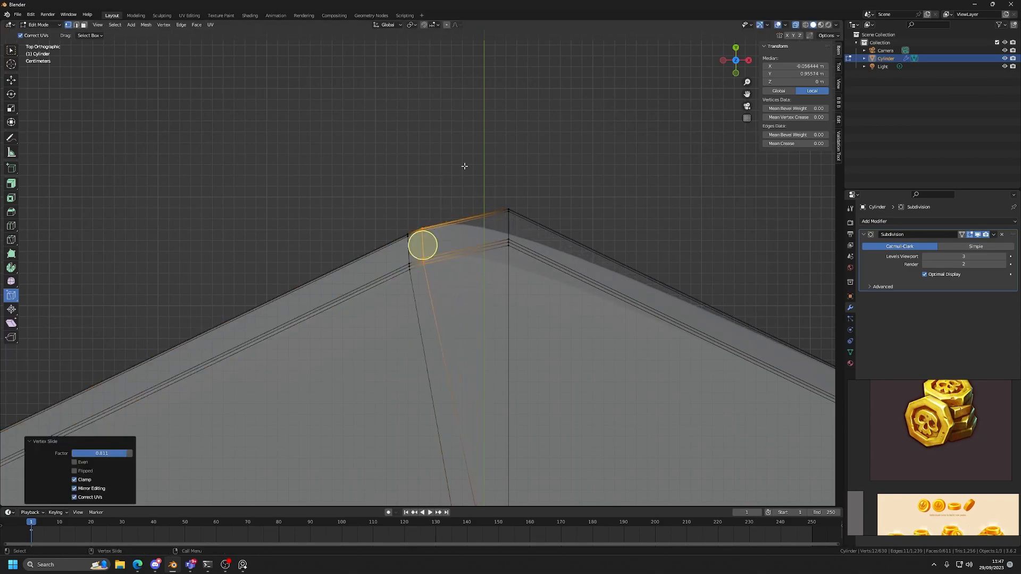
{"action": "left_click", "coordinate": [508, 227]}
{"action": "left_click_drag", "start_coordinate": [513, 226], "coordinate": [430, 235]}
Vertex-slide the first column of outer-rim vertices at the coin's lower-right corner away from it along the bottom edge.
{"action": "scroll", "coordinate": [539, 358], "scroll_direction": "down", "scroll_amount": 5}
{"action": "scroll", "coordinate": [533, 260], "scroll_direction": "up", "scroll_amount": 8}
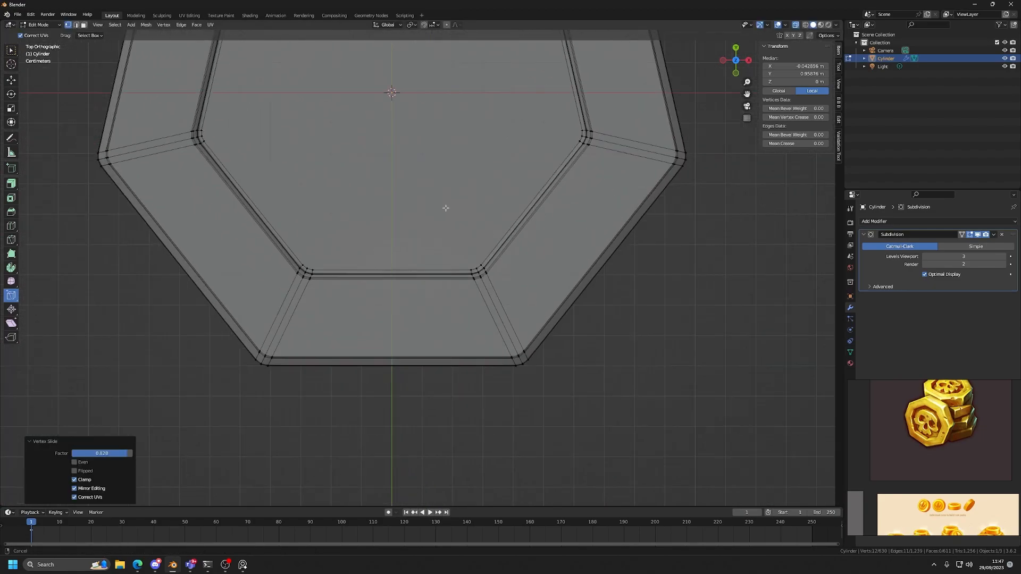
{"action": "left_click_drag", "start_coordinate": [380, 234], "coordinate": [426, 300]}
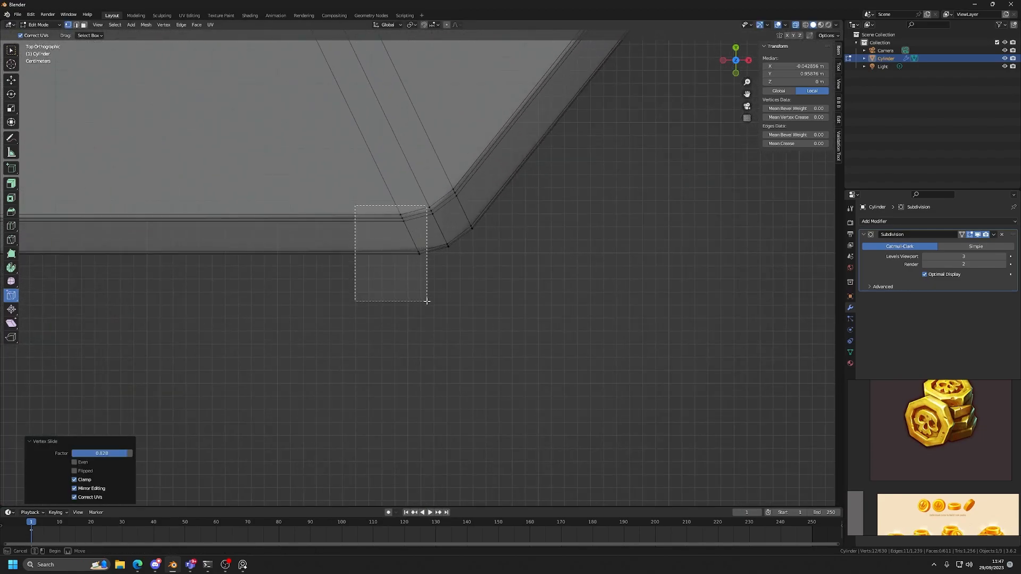
{"action": "left_click_drag", "start_coordinate": [410, 235], "coordinate": [370, 248]}
Try to select only the middle column of outer-rim vertices at the coin's lower-right corner.
{"action": "left_click_drag", "start_coordinate": [429, 231], "coordinate": [454, 287]}
{"action": "scroll", "coordinate": [465, 248], "scroll_direction": "up", "scroll_amount": 4}
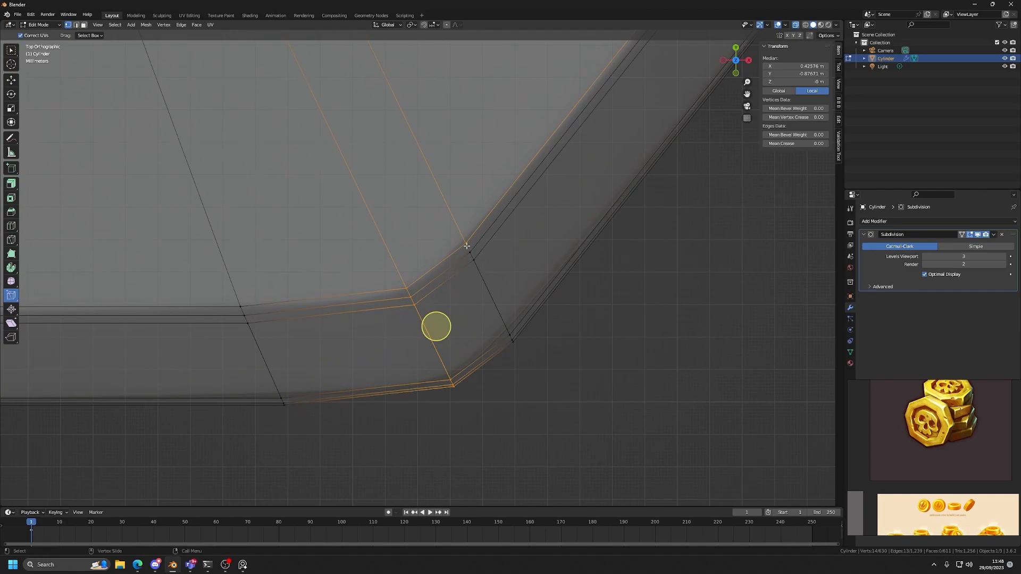
{"action": "left_click_drag", "start_coordinate": [505, 278], "coordinate": [451, 227], "text": "ctrl"}
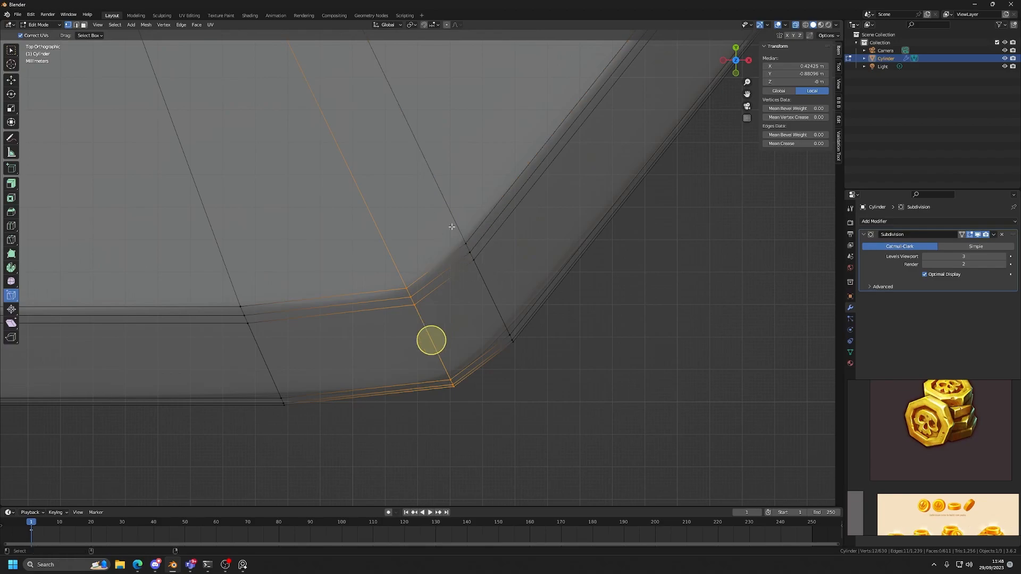
{"action": "key", "text": "ctrl+z"}
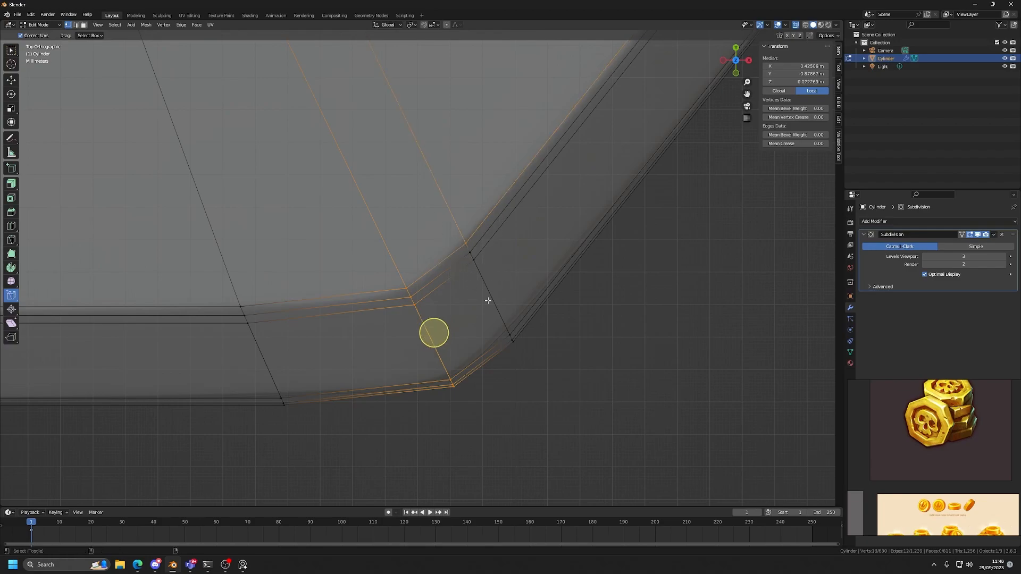
{"action": "scroll", "coordinate": [488, 302], "scroll_direction": "down", "scroll_amount": 12}
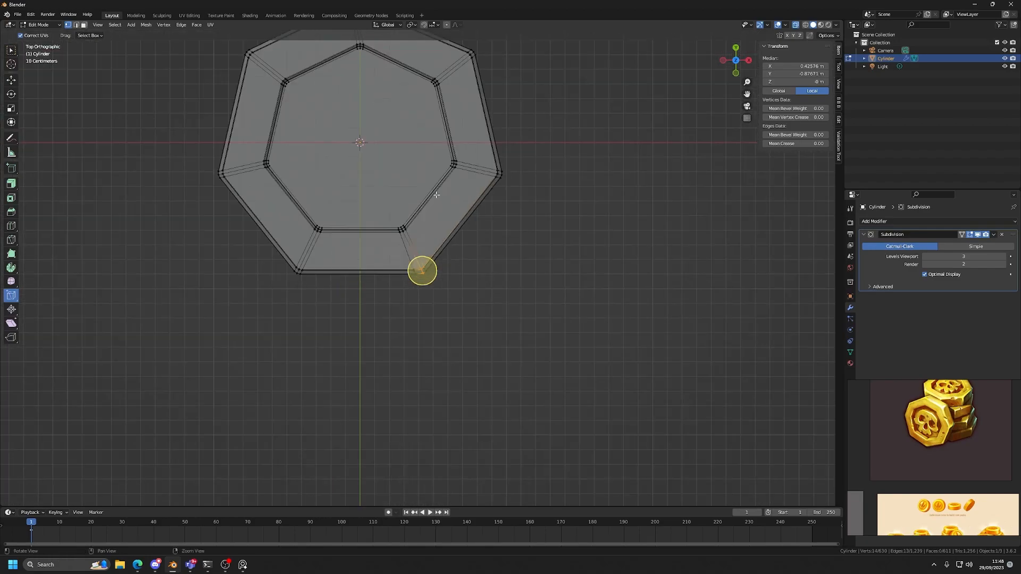
{"action": "scroll", "coordinate": [440, 367], "scroll_direction": "up", "scroll_amount": 6}
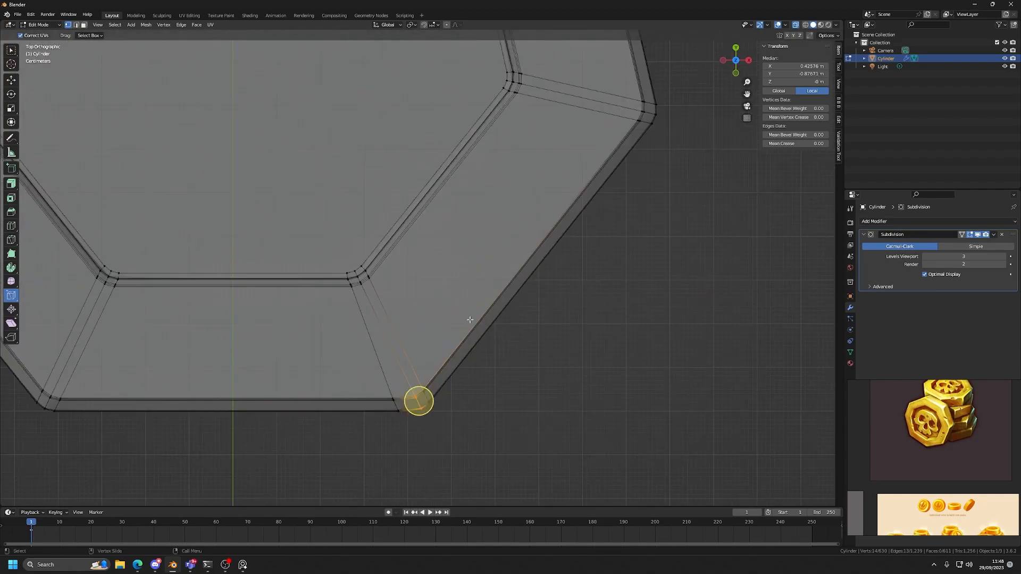
Examine the stacked outer-rim vertices at the coin's lower-right corner from above and at an angle.
{"action": "key", "text": "shift+space"}
{"action": "key", "text": "g"}
{"action": "left_click", "coordinate": [389, 394]}
{"action": "key", "text": "KP_Decimal"}
{"action": "scroll", "coordinate": [407, 260], "scroll_direction": "up", "scroll_amount": 11}
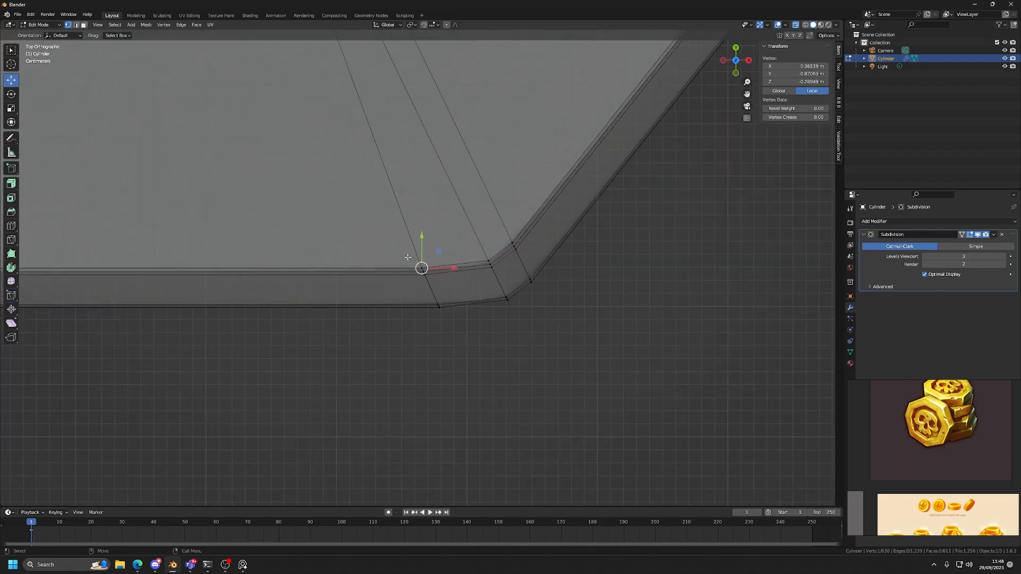
{"action": "left_click", "coordinate": [430, 291]}
{"action": "scroll", "coordinate": [451, 319], "scroll_direction": "down", "scroll_amount": 5}
{"action": "key", "text": "alt+z"}
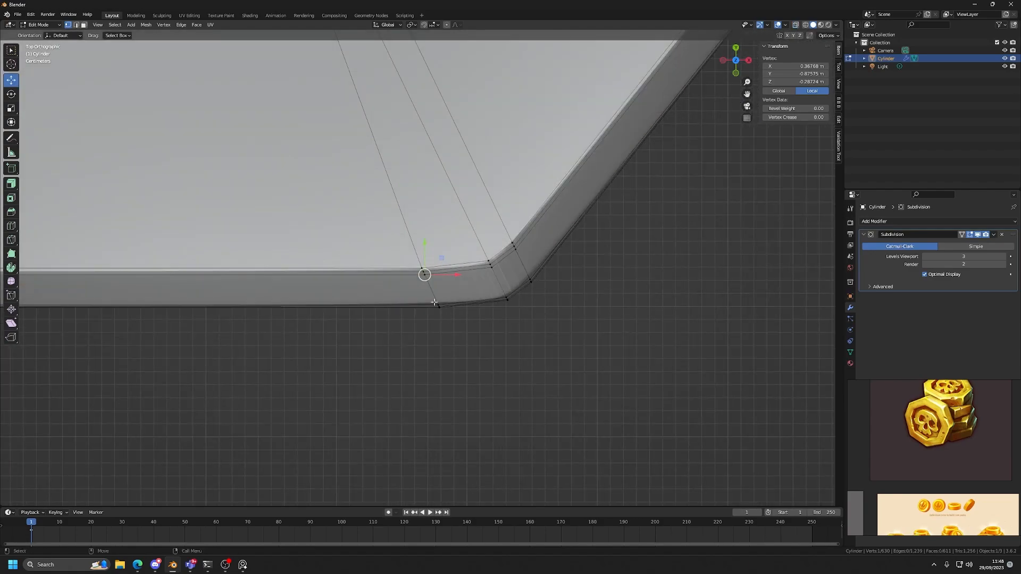
{"action": "scroll", "coordinate": [434, 303], "scroll_direction": "up", "scroll_amount": 4}
{"action": "middle_click_drag", "start_coordinate": [441, 310], "coordinate": [450, 268]}
{"action": "left_click", "coordinate": [734, 56]}
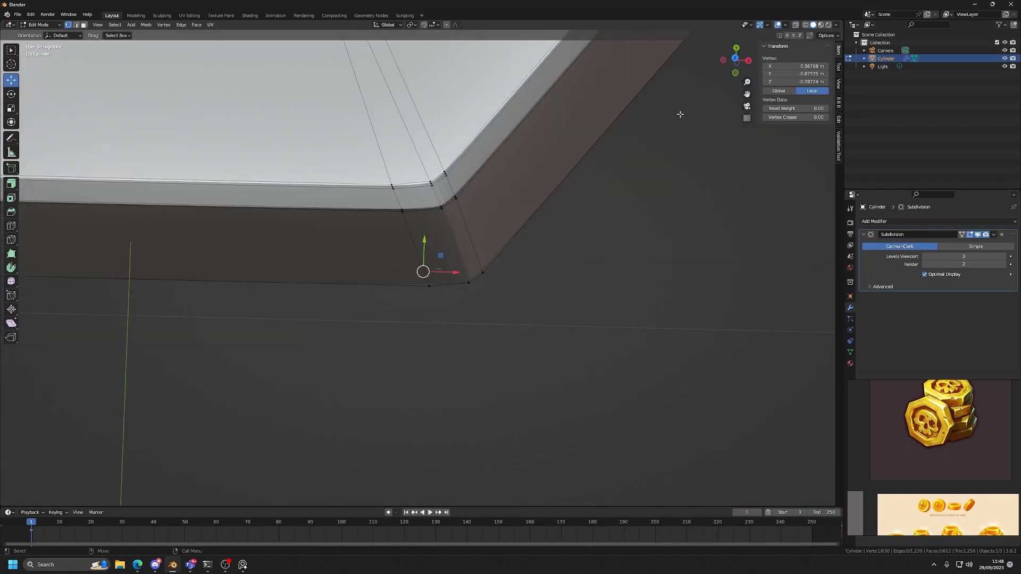
Vertex-slide the first column of outer-rim vertices at the lower-right corner back along the bottom edge toward the corner.
{"action": "left_click_drag", "start_coordinate": [392, 391], "coordinate": [460, 244]}
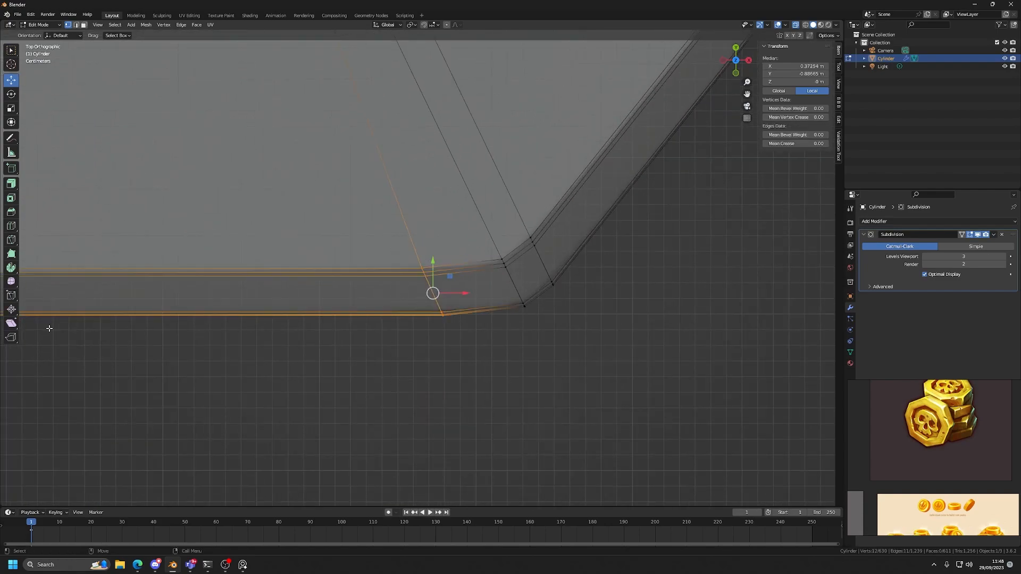
{"action": "left_click", "coordinate": [10, 296]}
{"action": "mouse_move", "coordinate": [440, 291]}
{"action": "left_mouse_down"}
{"action": "mouse_move", "coordinate": [414, 291]}
{"action": "mouse_move", "coordinate": [453, 291]}
{"action": "left_mouse_up"}
Vertex-slide the lower-right corner's middle and right outer-rim columns toward the left column, the right one by a factor of about 0.728.
{"action": "left_click_drag", "start_coordinate": [476, 234], "coordinate": [529, 333]}
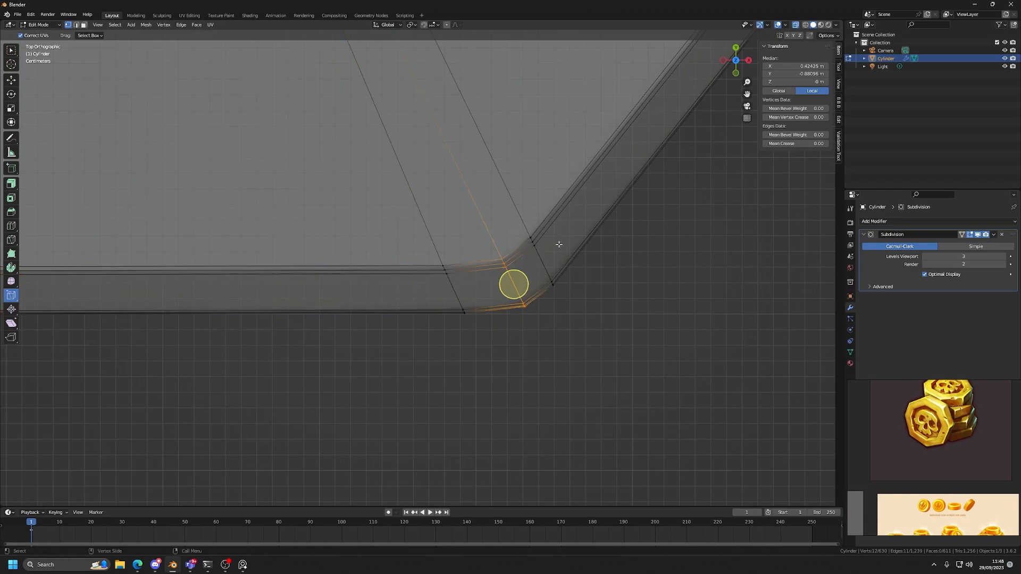
{"action": "left_click_drag", "start_coordinate": [517, 281], "coordinate": [479, 287]}
{"action": "left_click_drag", "start_coordinate": [501, 216], "coordinate": [561, 312]}
{"action": "left_click_drag", "start_coordinate": [542, 262], "coordinate": [495, 271]}
{"action": "scroll", "coordinate": [553, 265], "scroll_direction": "down", "scroll_amount": 5}
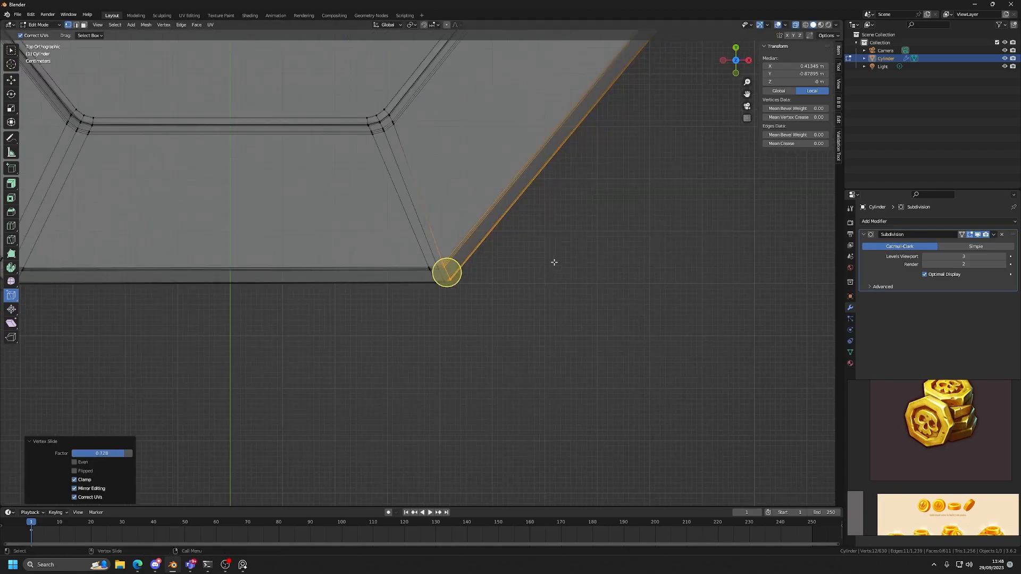
Vertex-slide the outer-rim vertices at the coin's right corner upward along the rim, toward the corner's upper column.
{"action": "scroll", "coordinate": [445, 307], "scroll_direction": "up", "scroll_amount": 6}
{"action": "scroll", "coordinate": [430, 188], "scroll_direction": "up", "scroll_amount": 2}
{"action": "left_click_drag", "start_coordinate": [535, 175], "coordinate": [473, 176]}
{"action": "left_click_drag", "start_coordinate": [520, 219], "coordinate": [427, 278]}
{"action": "left_click_drag", "start_coordinate": [475, 249], "coordinate": [474, 206]}
Vertex-slide the middle column of outer-rim vertices at the coin's upper-left corner toward the right column, factor about 0.823.
{"action": "scroll", "coordinate": [410, 296], "scroll_direction": "down", "scroll_amount": 11}
{"action": "scroll", "coordinate": [510, 296], "scroll_direction": "up", "scroll_amount": 5}
{"action": "middle_click_drag", "start_coordinate": [323, 306], "coordinate": [454, 287], "text": "alt"}
{"action": "scroll", "coordinate": [422, 278], "scroll_direction": "up", "scroll_amount": 4}
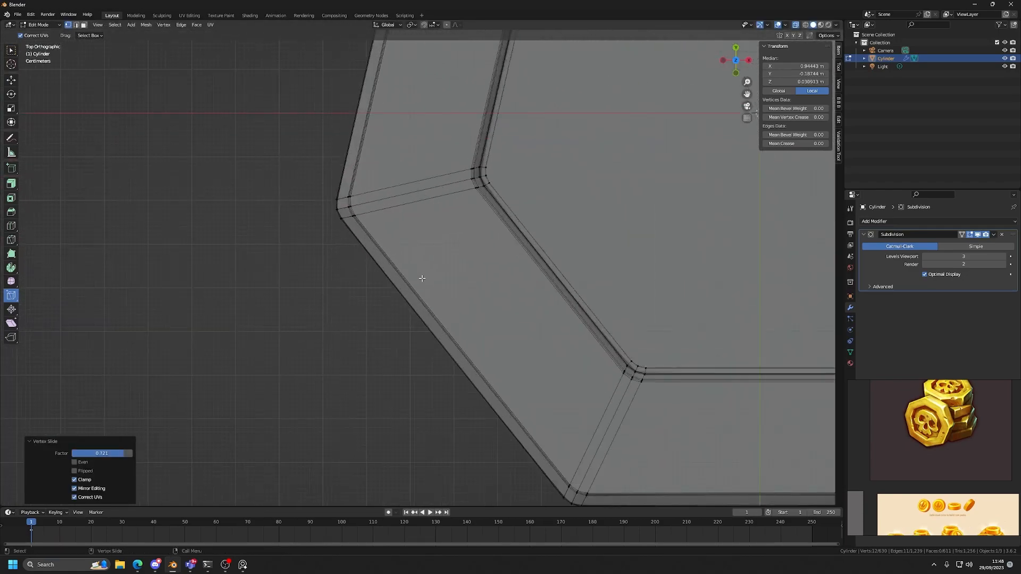
{"action": "scroll", "coordinate": [369, 226], "scroll_direction": "down", "scroll_amount": 7}
{"action": "middle_click_drag", "start_coordinate": [419, 249], "coordinate": [390, 391], "text": "alt"}
{"action": "scroll", "coordinate": [424, 226], "scroll_direction": "up", "scroll_amount": 4}
{"action": "scroll", "coordinate": [427, 218], "scroll_direction": "up", "scroll_amount": 4}
{"action": "middle_click_drag", "start_coordinate": [424, 181], "coordinate": [393, 297], "text": "alt"}
{"action": "scroll", "coordinate": [409, 244], "scroll_direction": "up", "scroll_amount": 4}
{"action": "left_click_drag", "start_coordinate": [401, 204], "coordinate": [263, 323]}
{"action": "left_click_drag", "start_coordinate": [291, 292], "coordinate": [340, 280]}
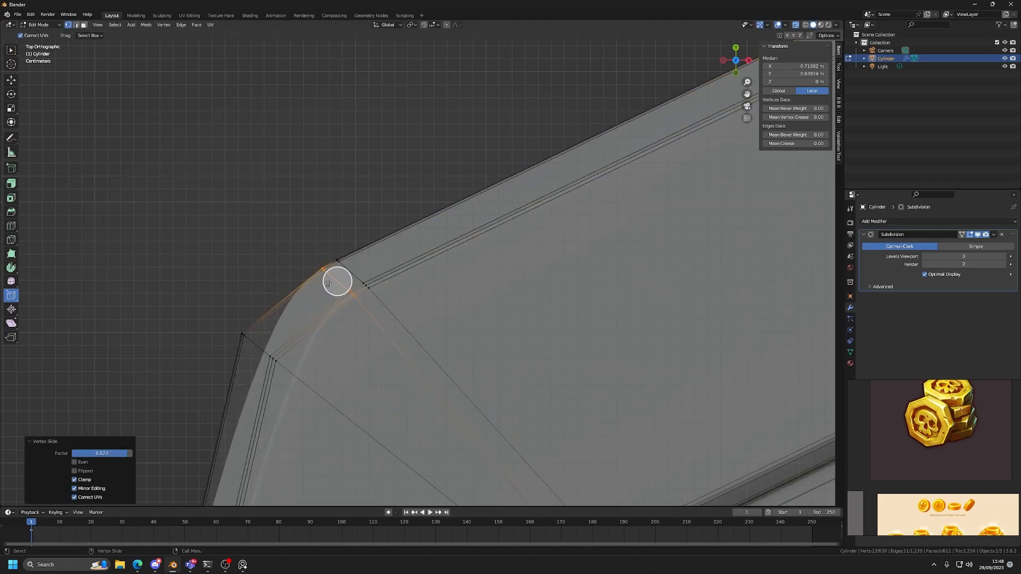
Vertex-slide the upper-left corner's left column of outer-rim vertices toward the right ones, factor about 0.904.
{"action": "left_click_drag", "start_coordinate": [282, 299], "coordinate": [201, 413]}
{"action": "left_click_drag", "start_coordinate": [256, 335], "coordinate": [333, 287]}
{"action": "scroll", "coordinate": [372, 281], "scroll_direction": "down", "scroll_amount": 5}
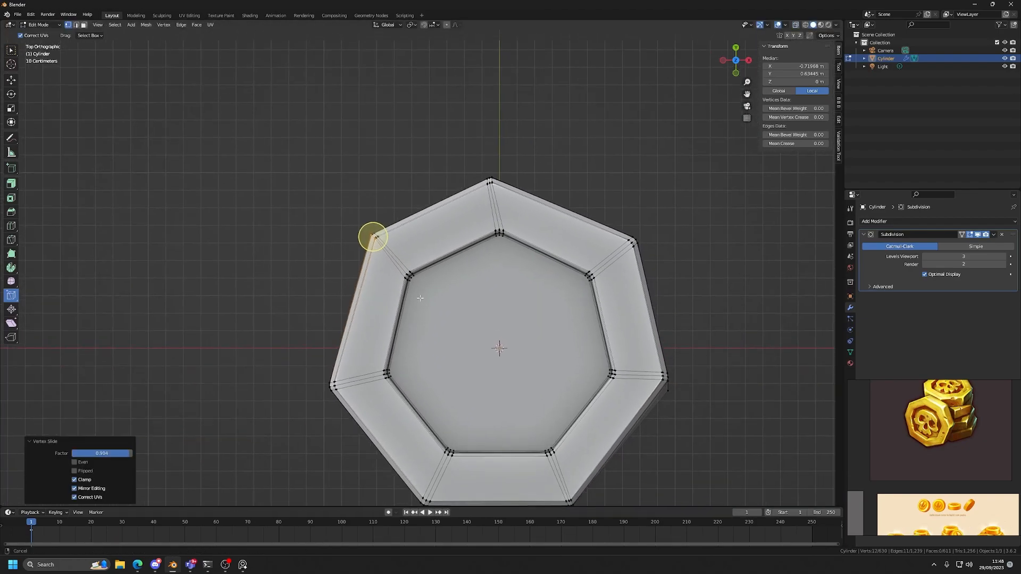
Try vertex-sliding the left corner's middle and upper outer-rim columns down toward the lower column, the upper one by about 0.831.
{"action": "scroll", "coordinate": [432, 285], "scroll_direction": "up", "scroll_amount": 4}
{"action": "scroll", "coordinate": [432, 286], "scroll_direction": "down", "scroll_amount": 6}
{"action": "scroll", "coordinate": [425, 287], "scroll_direction": "up", "scroll_amount": 1}
{"action": "scroll", "coordinate": [420, 288], "scroll_direction": "down", "scroll_amount": 2}
{"action": "scroll", "coordinate": [414, 288], "scroll_direction": "up", "scroll_amount": 4}
{"action": "key", "text": "alt+z"}
{"action": "scroll", "coordinate": [367, 252], "scroll_direction": "up", "scroll_amount": 5}
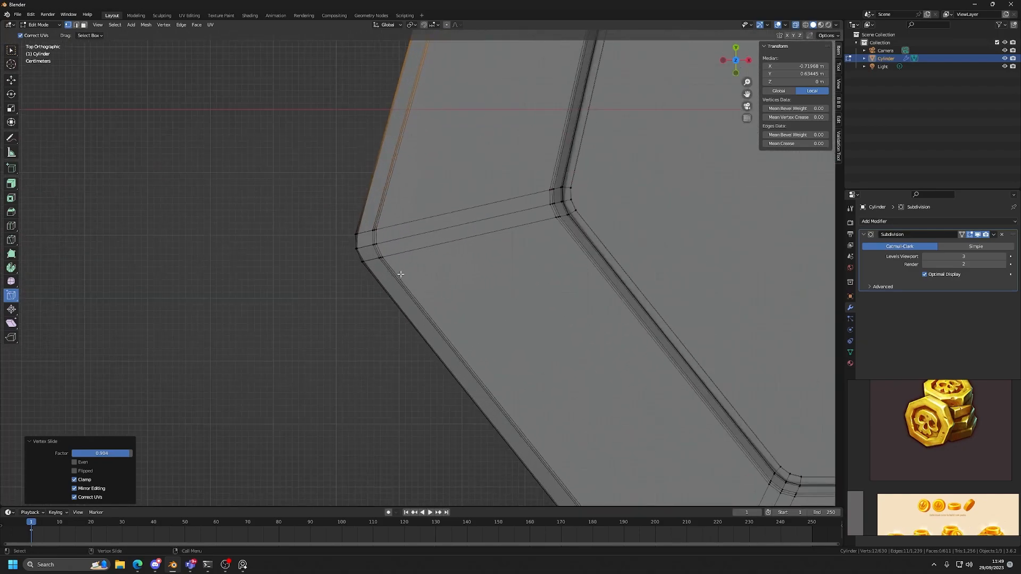
{"action": "left_click_drag", "start_coordinate": [367, 246], "coordinate": [401, 321]}
{"action": "left_click_drag", "start_coordinate": [374, 224], "coordinate": [314, 274]}
{"action": "left_click_drag", "start_coordinate": [339, 234], "coordinate": [376, 285]}
{"action": "left_click_drag", "start_coordinate": [374, 195], "coordinate": [372, 264]}
{"action": "scroll", "coordinate": [372, 265], "scroll_direction": "down", "scroll_amount": 8}
{"action": "scroll", "coordinate": [442, 322], "scroll_direction": "up", "scroll_amount": 3}
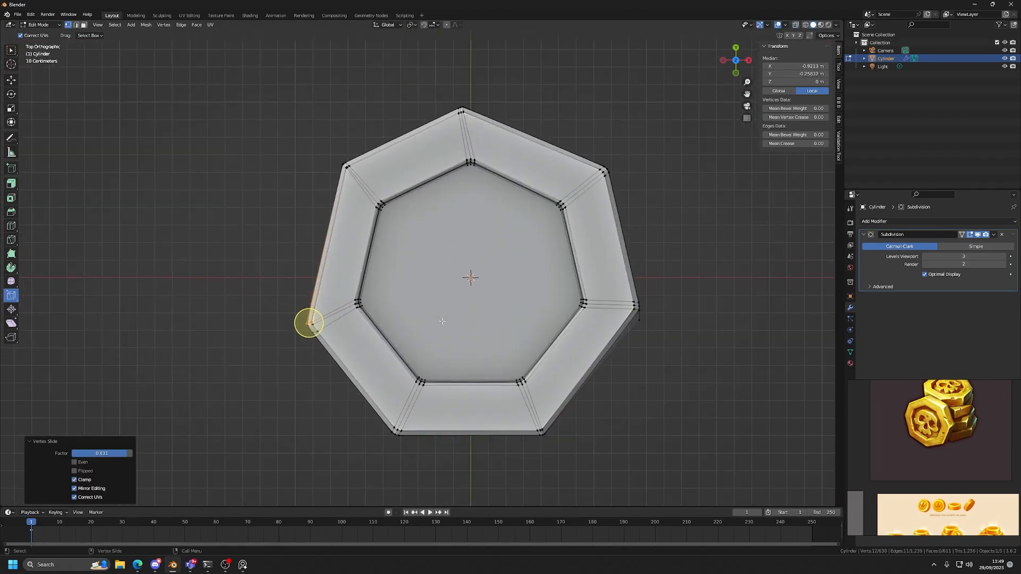
{"action": "scroll", "coordinate": [405, 325], "scroll_direction": "up", "scroll_amount": 2}
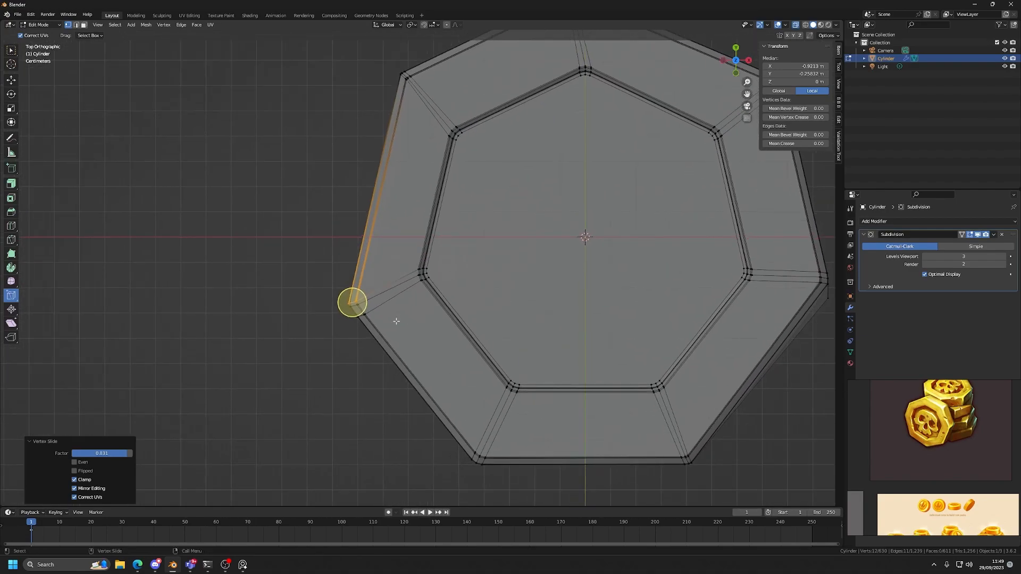
Undo the vertex slides made on the outer rim at the coin's left corner.
{"action": "key", "text": "ctrl+z"}
{"action": "key", "text": "ctrl+z"}
{"action": "key", "text": "ctrl+z"}
{"action": "key", "text": "ctrl+z"}
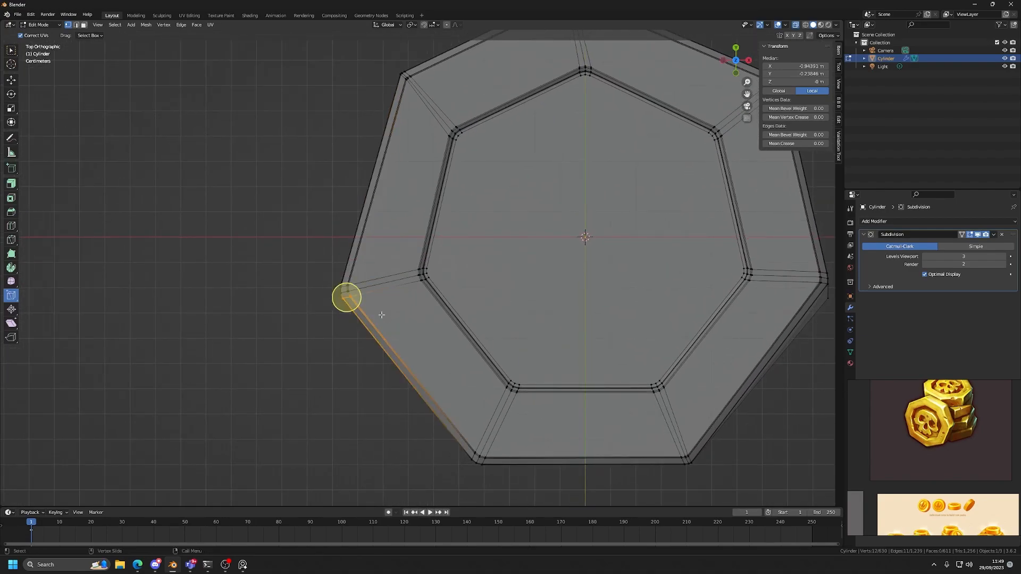
{"action": "scroll", "coordinate": [481, 283], "scroll_direction": "up", "scroll_amount": 4}
{"action": "scroll", "coordinate": [481, 283], "scroll_direction": "down", "scroll_amount": 4}
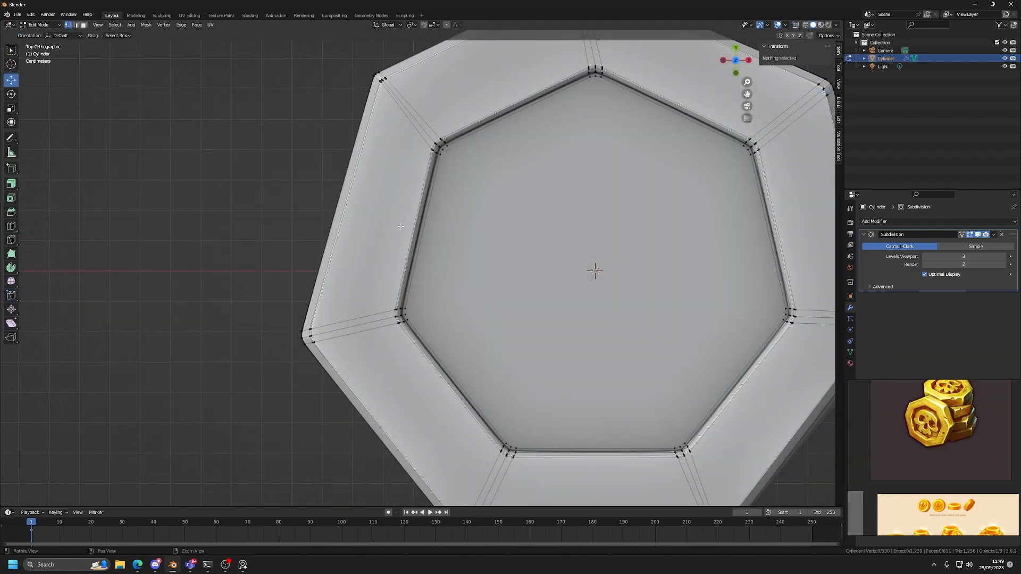
Try vertex-sliding the upper column at the recess's left corner upward along the inner rim, moving its lagging vertex separately.
{"action": "scroll", "coordinate": [426, 281], "scroll_direction": "up", "scroll_amount": 5}
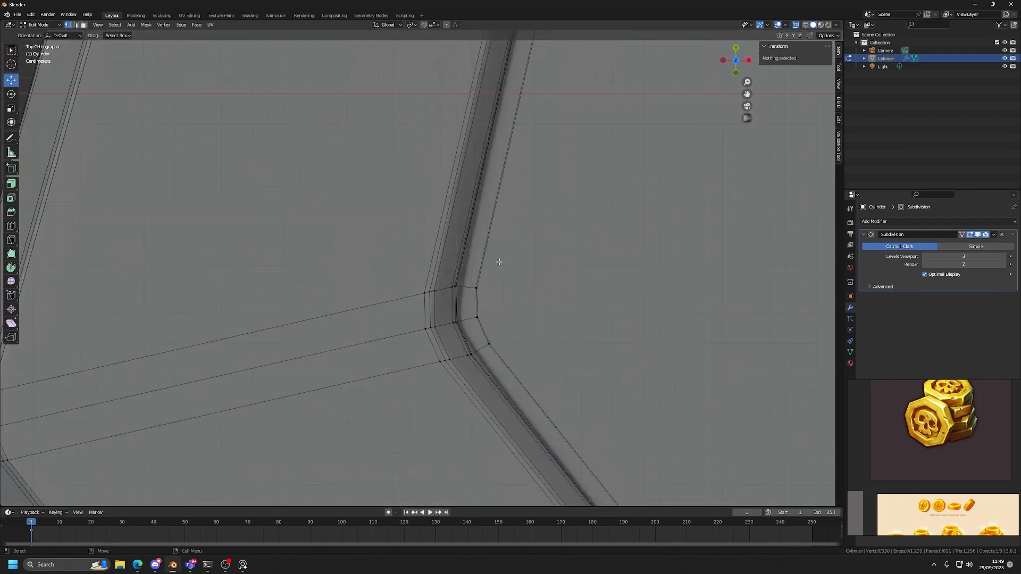
{"action": "left_click_drag", "start_coordinate": [499, 261], "coordinate": [372, 315]}
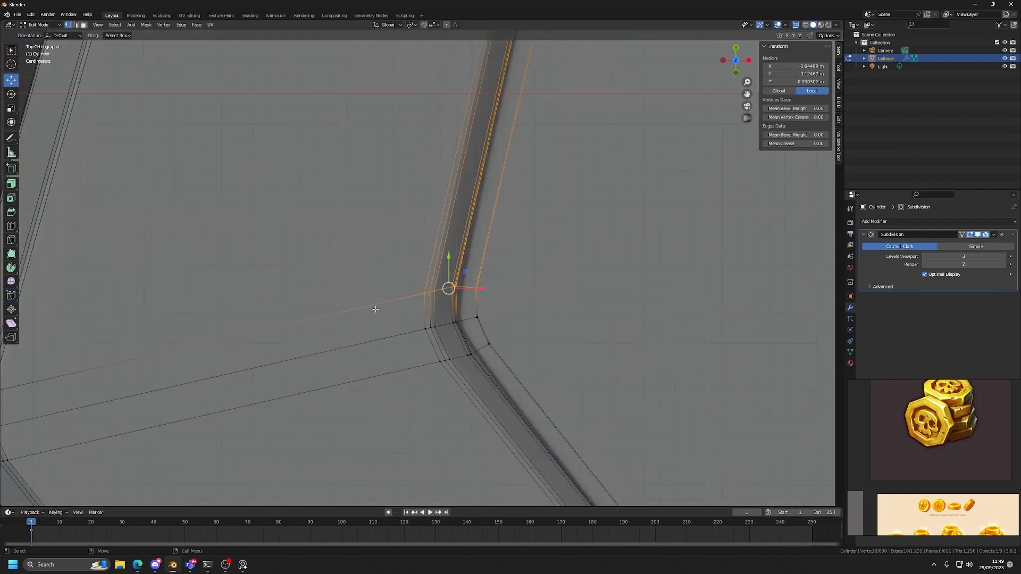
{"action": "scroll", "coordinate": [483, 337], "scroll_direction": "up", "scroll_amount": 2}
{"action": "left_click", "coordinate": [11, 298]}
{"action": "left_click_drag", "start_coordinate": [478, 312], "coordinate": [493, 250]}
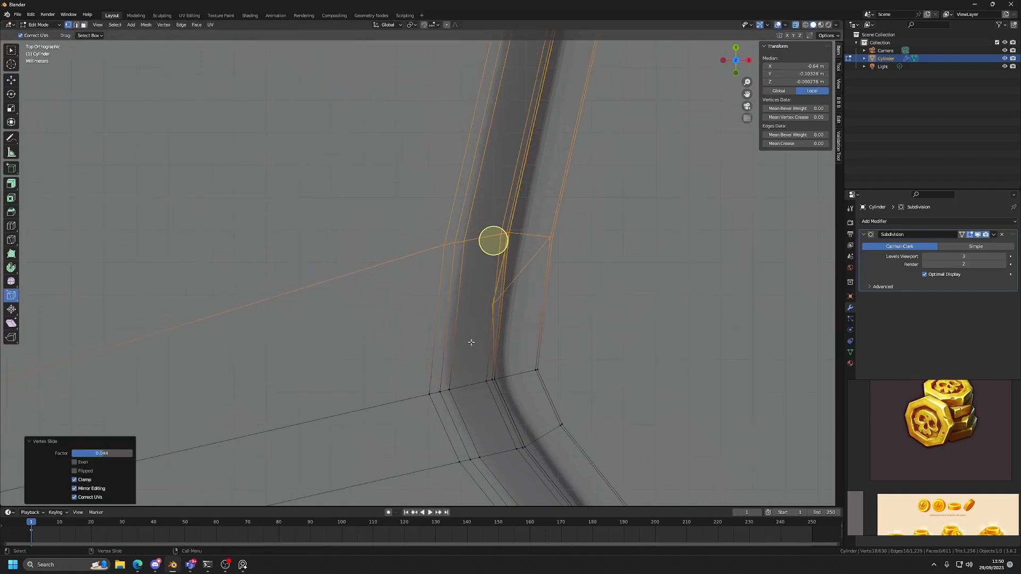
{"action": "left_click", "coordinate": [511, 298]}
{"action": "left_click_drag", "start_coordinate": [492, 305], "coordinate": [501, 274]}
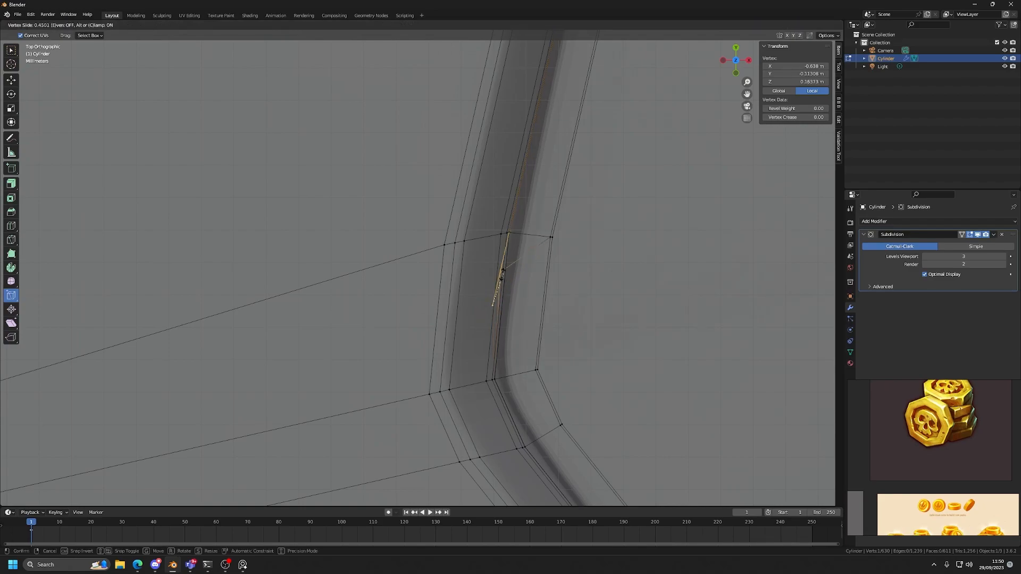
{"action": "left_click_drag", "start_coordinate": [518, 236], "coordinate": [519, 234]}
Undo the vertex slides at the recess's left corner.
{"action": "scroll", "coordinate": [582, 319], "scroll_direction": "down", "scroll_amount": 6}
{"action": "key", "text": "ctrl+z"}
{"action": "key", "text": "ctrl+z"}
{"action": "key", "text": "ctrl+z"}
{"action": "key", "text": "ctrl+z"}
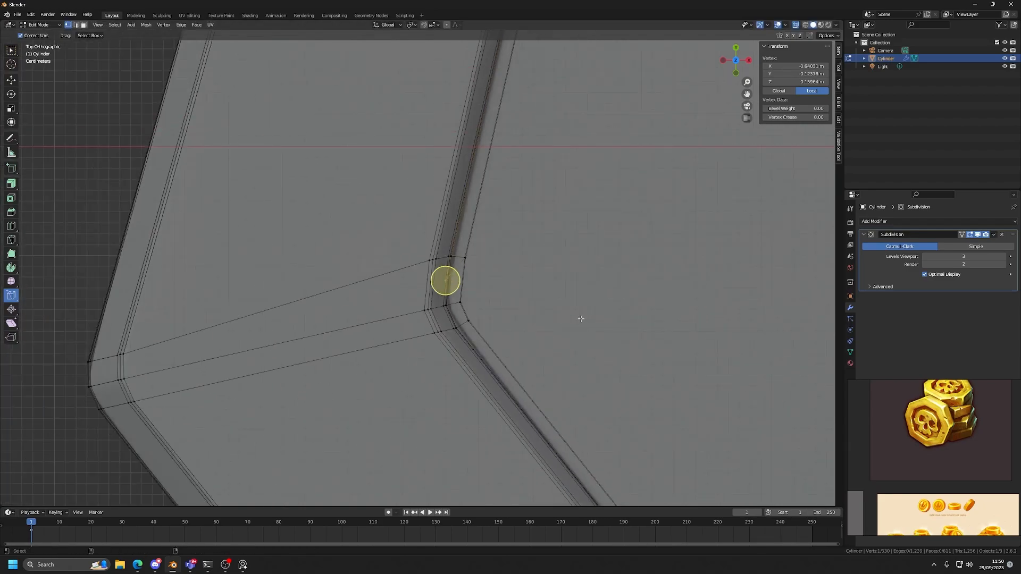
Turn off X-ray and select the recess floor faces on both the top and underside of the coin.
{"action": "scroll", "coordinate": [581, 319], "scroll_direction": "down", "scroll_amount": 6}
{"action": "key", "text": "alt+z"}
{"action": "scroll", "coordinate": [581, 319], "scroll_direction": "down", "scroll_amount": 4}
{"action": "middle_click_drag", "start_coordinate": [546, 284], "coordinate": [478, 298], "text": "alt"}
{"action": "scroll", "coordinate": [492, 321], "scroll_direction": "up", "scroll_amount": 2}
{"action": "key", "text": "3"}
{"action": "left_click", "coordinate": [487, 320]}
{"action": "scroll", "coordinate": [487, 319], "scroll_direction": "down", "scroll_amount": 5}
{"action": "scroll", "coordinate": [478, 298], "scroll_direction": "up", "scroll_amount": 8}
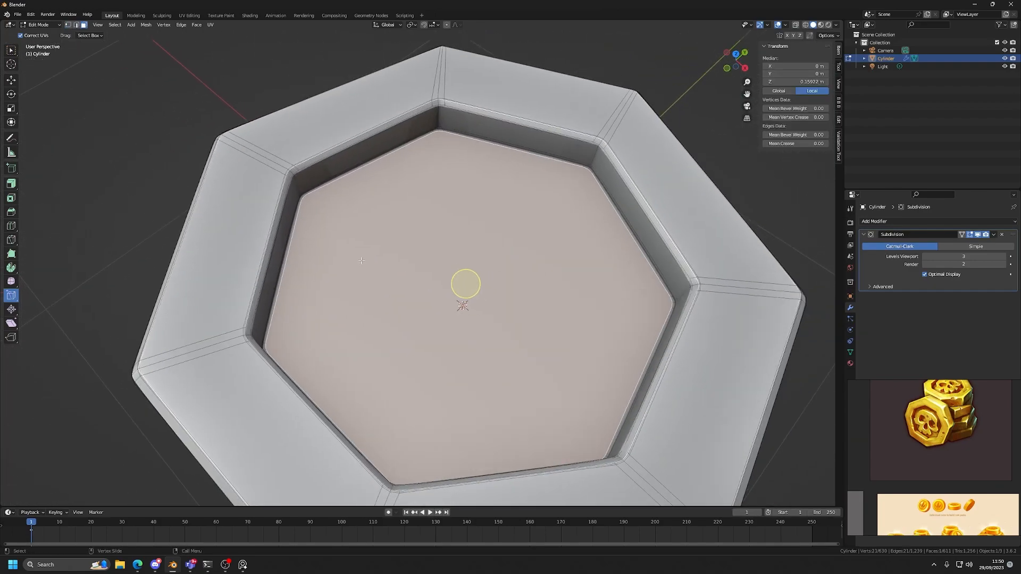
{"action": "left_click", "coordinate": [11, 80]}
{"action": "scroll", "coordinate": [319, 212], "scroll_direction": "down", "scroll_amount": 4}
{"action": "middle_click_drag", "start_coordinate": [399, 297], "coordinate": [452, 175]}
{"action": "left_click", "coordinate": [497, 297], "text": "shift"}
{"action": "mouse_move", "coordinate": [495, 250]}
{"action": "middle_mouse_down"}
{"action": "mouse_move", "coordinate": [494, 318]}
{"action": "mouse_move", "coordinate": [488, 235]}
{"action": "middle_mouse_up"}
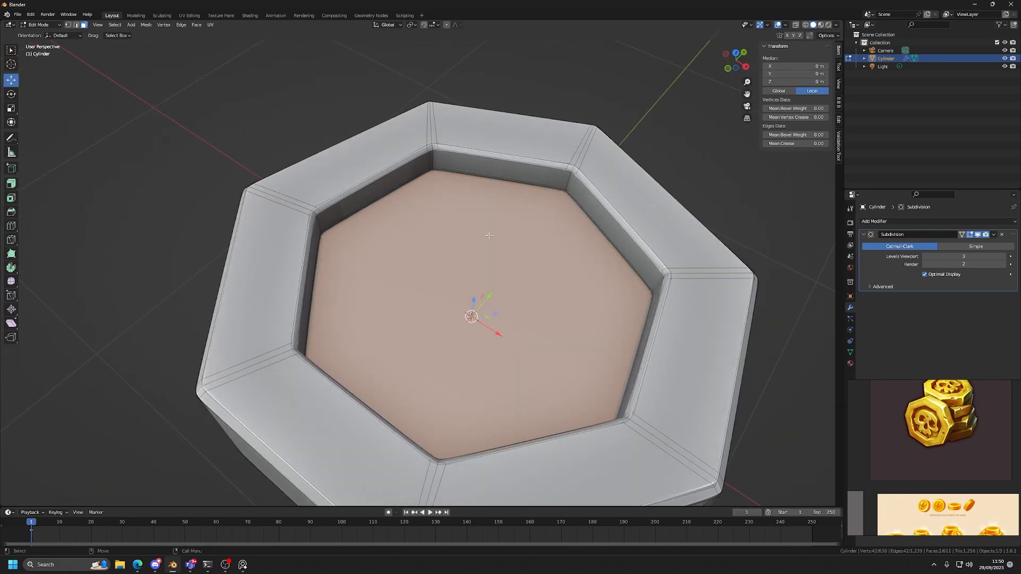
Turn off the Subdivision modifier's viewport display.
{"action": "key", "text": "d"}
{"action": "key", "text": "d"}
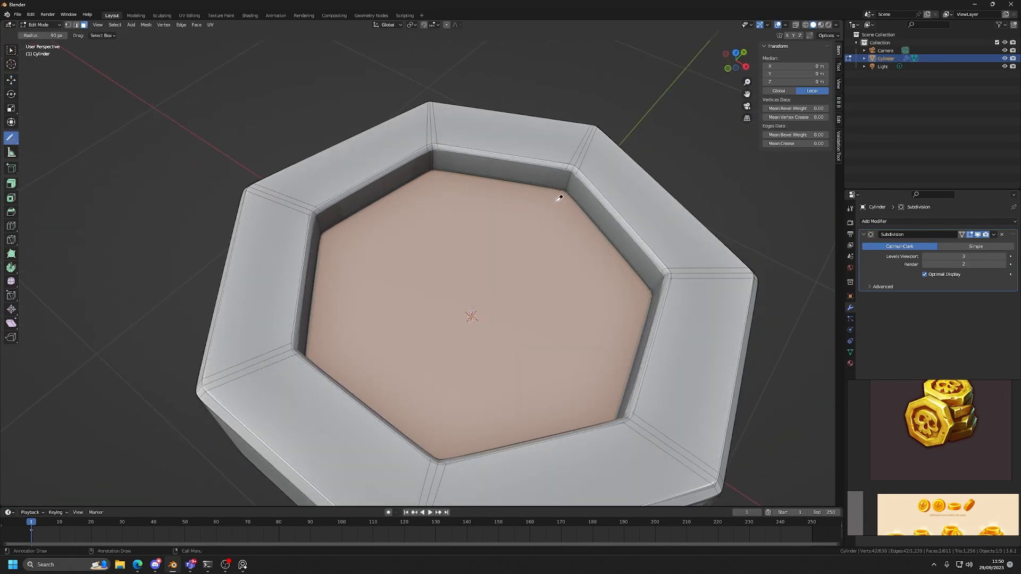
{"action": "left_click", "coordinate": [977, 235]}
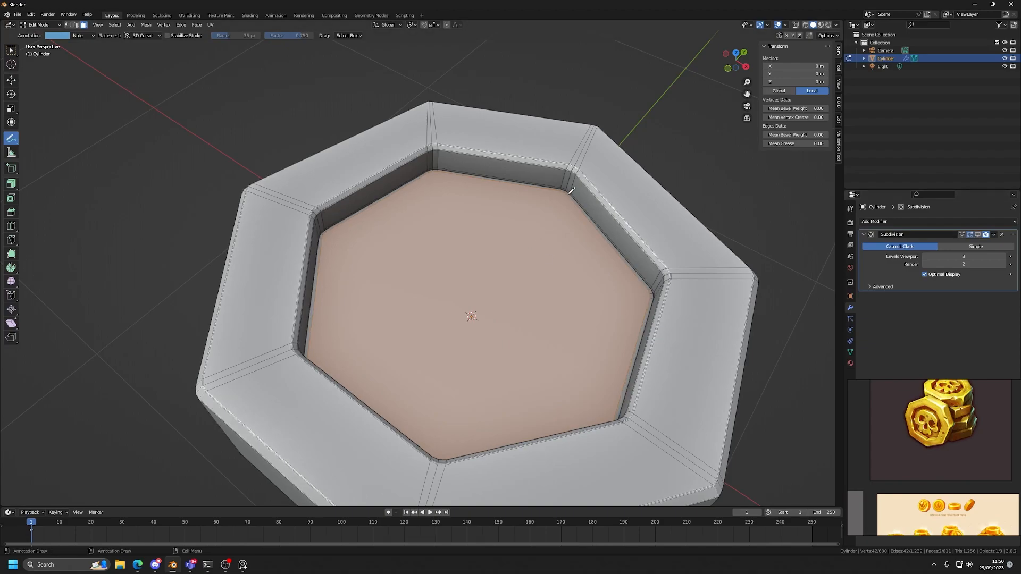
{"action": "key", "text": "w"}
{"action": "scroll", "coordinate": [413, 290], "scroll_direction": "down", "scroll_amount": 4}
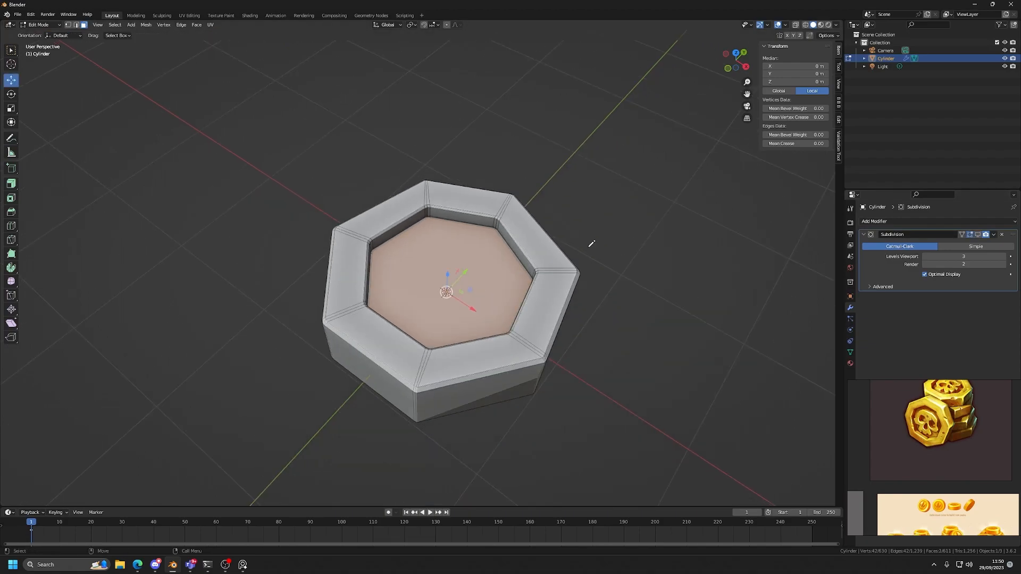
Annotate a five-sided polygon beside the coin and circle each of its corners to illustrate an n-gon.
{"action": "key", "text": "d"}
{"action": "left_click_drag", "start_coordinate": [613, 168], "coordinate": [612, 206]}
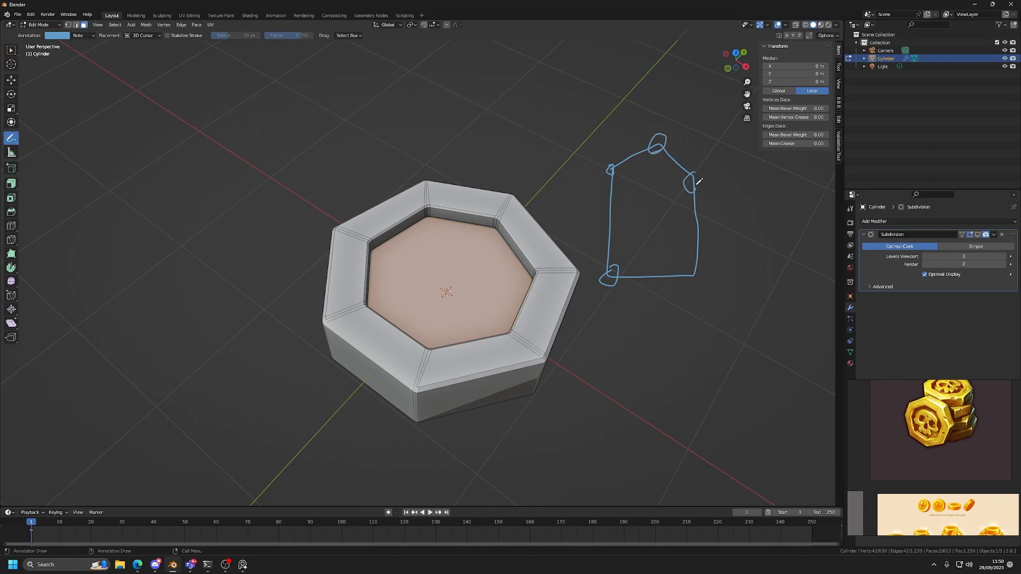
{"action": "left_click_drag", "start_coordinate": [706, 273], "coordinate": [702, 267]}
{"action": "key", "text": "w"}
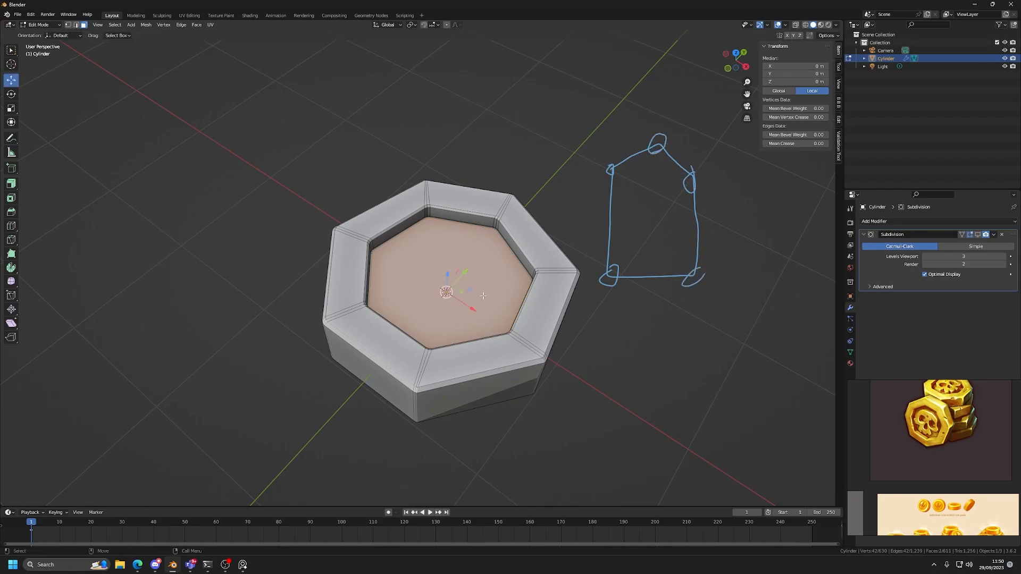
Reselect the recess floor faces on both sides of the coin in face mode.
{"action": "scroll", "coordinate": [484, 289], "scroll_direction": "up", "scroll_amount": 5}
{"action": "left_click", "coordinate": [590, 181]}
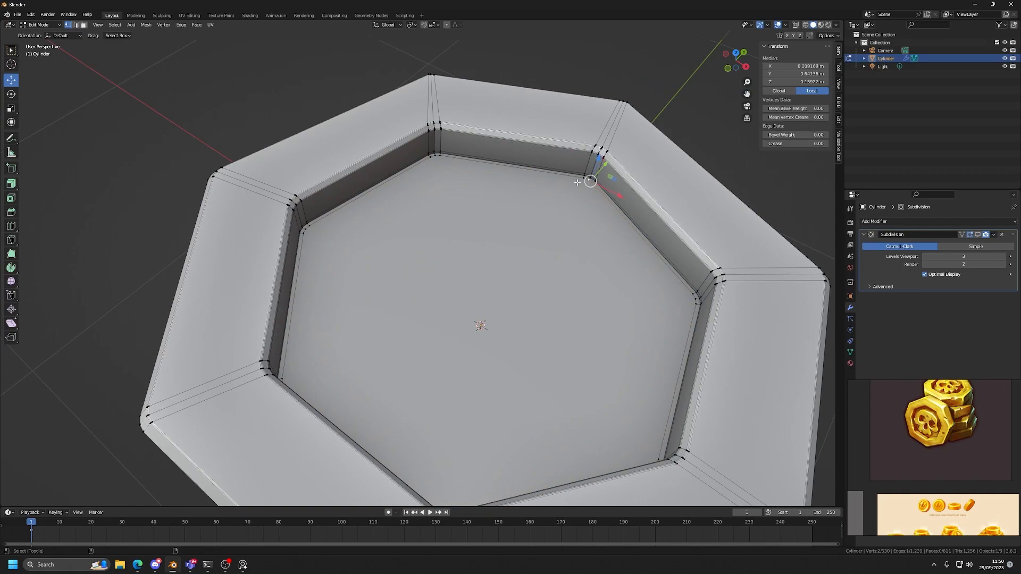
{"action": "key", "text": "3"}
{"action": "left_click", "coordinate": [472, 308]}
{"action": "scroll", "coordinate": [471, 308], "scroll_direction": "down", "scroll_amount": 6}
{"action": "middle_click_drag", "start_coordinate": [472, 308], "coordinate": [471, 167]}
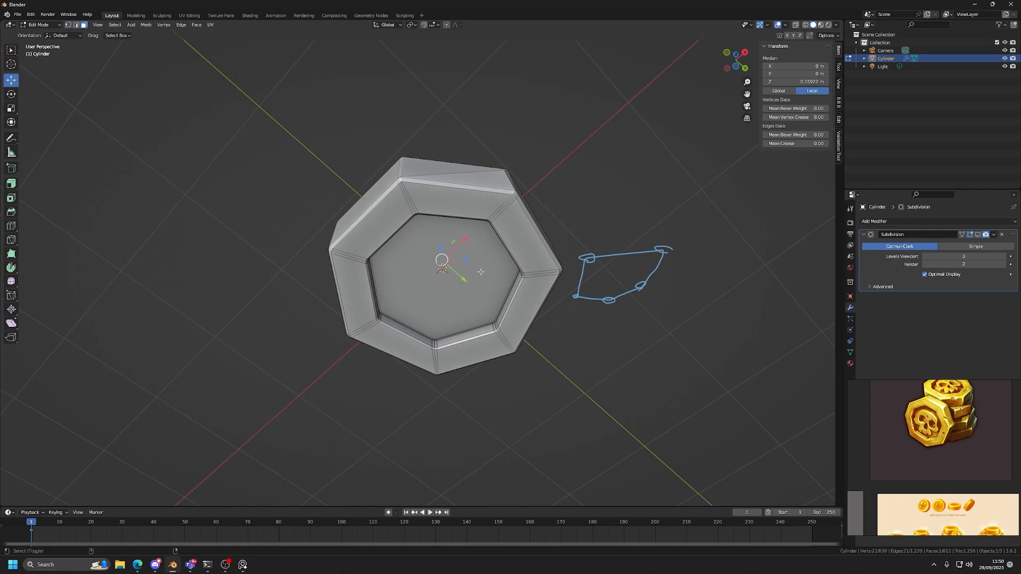
{"action": "left_click", "coordinate": [480, 272], "text": "shift"}
{"action": "middle_click_drag", "start_coordinate": [481, 272], "coordinate": [613, 384]}
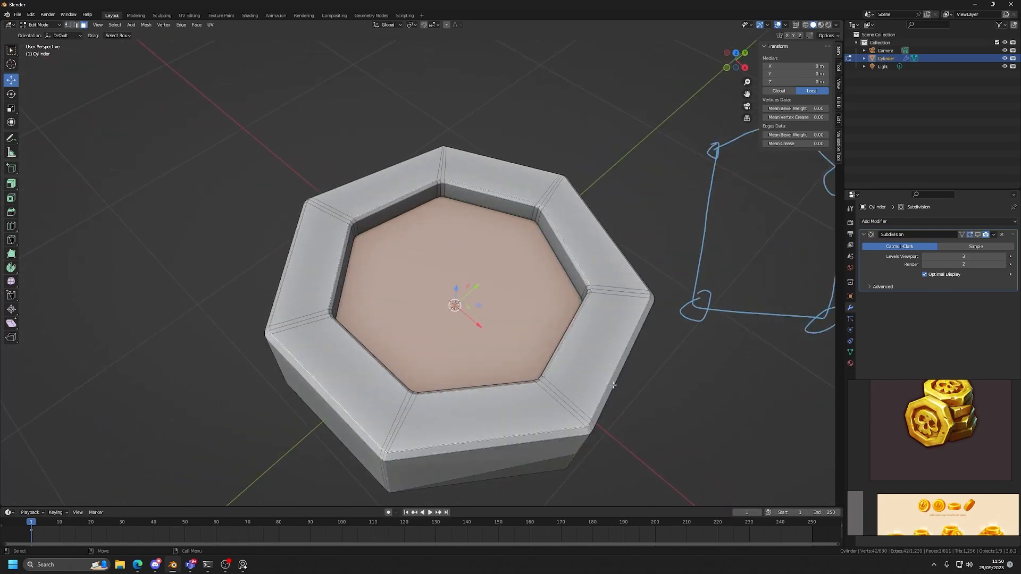
Try insetting both recess floor faces together by 0.1977 m and merging the inset faces with Collapse.
{"action": "key", "text": "i"}
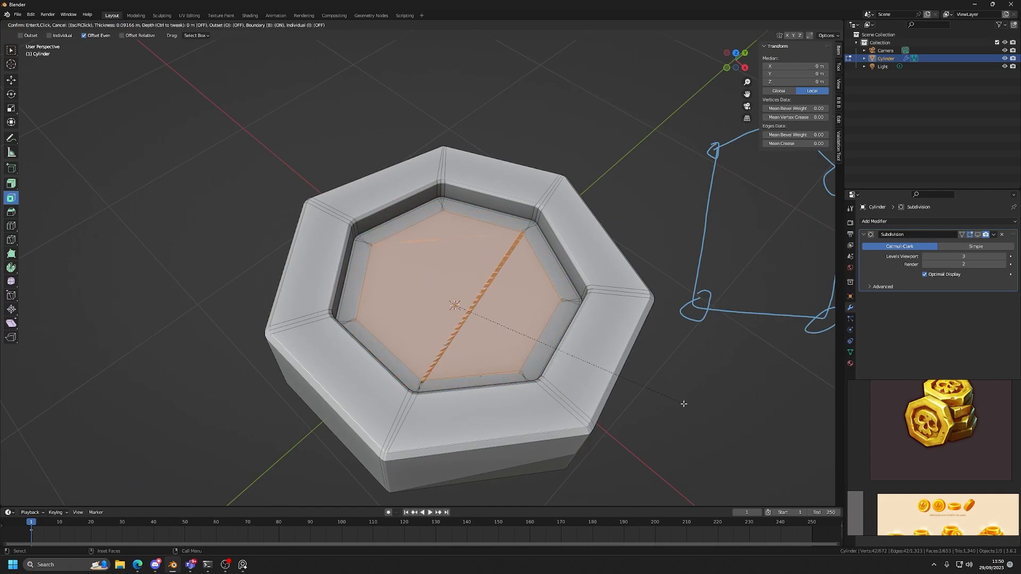
{"action": "left_click", "coordinate": [664, 405]}
{"action": "middle_click_drag", "start_coordinate": [675, 406], "coordinate": [555, 290]}
{"action": "key", "text": "F3"}
{"action": "type", "text": "coll"}
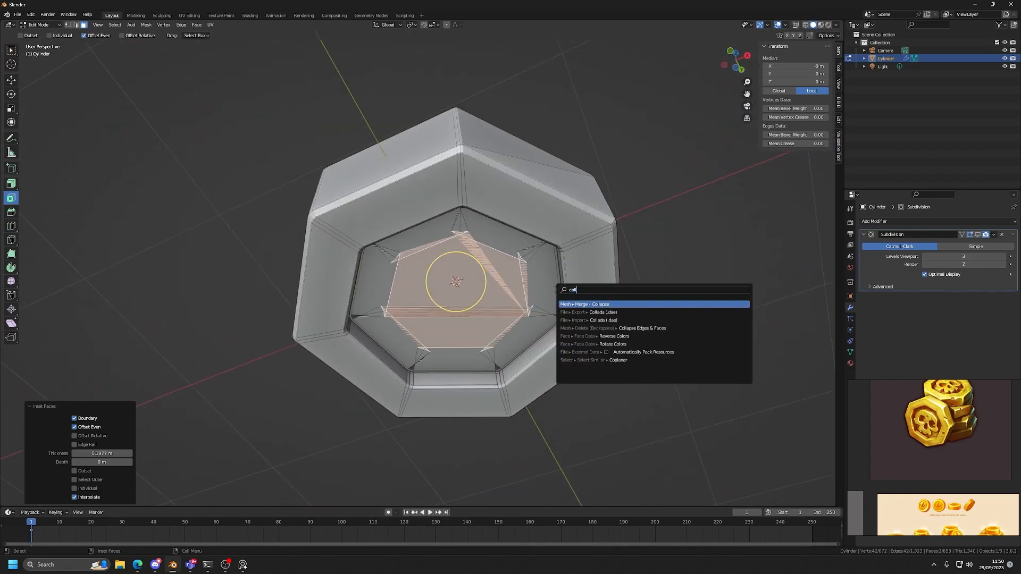
{"action": "key", "text": "Return"}
Inspect the merged recess floors from several angles, then undo the collapse and the inset.
{"action": "middle_click_drag", "start_coordinate": [555, 290], "coordinate": [525, 334]}
{"action": "scroll", "coordinate": [504, 332], "scroll_direction": "up", "scroll_amount": 3}
{"action": "scroll", "coordinate": [527, 328], "scroll_direction": "down", "scroll_amount": 3}
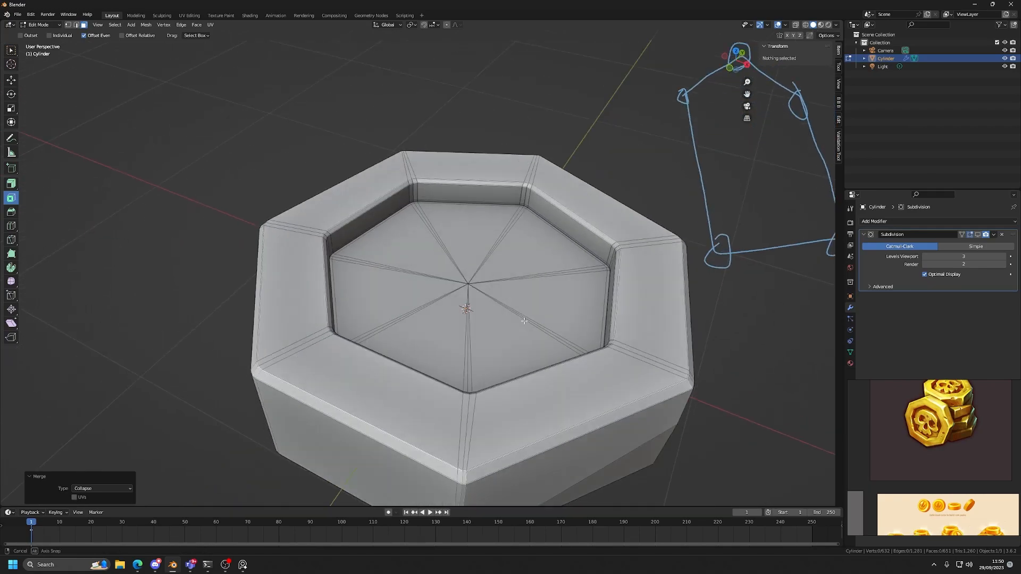
{"action": "scroll", "coordinate": [524, 337], "scroll_direction": "up", "scroll_amount": 5}
{"action": "scroll", "coordinate": [531, 280], "scroll_direction": "down", "scroll_amount": 2}
{"action": "key", "text": "ctrl+z"}
{"action": "scroll", "coordinate": [526, 306], "scroll_direction": "down", "scroll_amount": 2}
{"action": "middle_click_drag", "start_coordinate": [525, 322], "coordinate": [520, 290]}
{"action": "key", "text": "ctrl+z"}
Inset only the top recess floor face by about 0.07 m and collapse the inner face to a centre point.
{"action": "key", "text": "g"}
{"action": "left_click", "coordinate": [495, 289]}
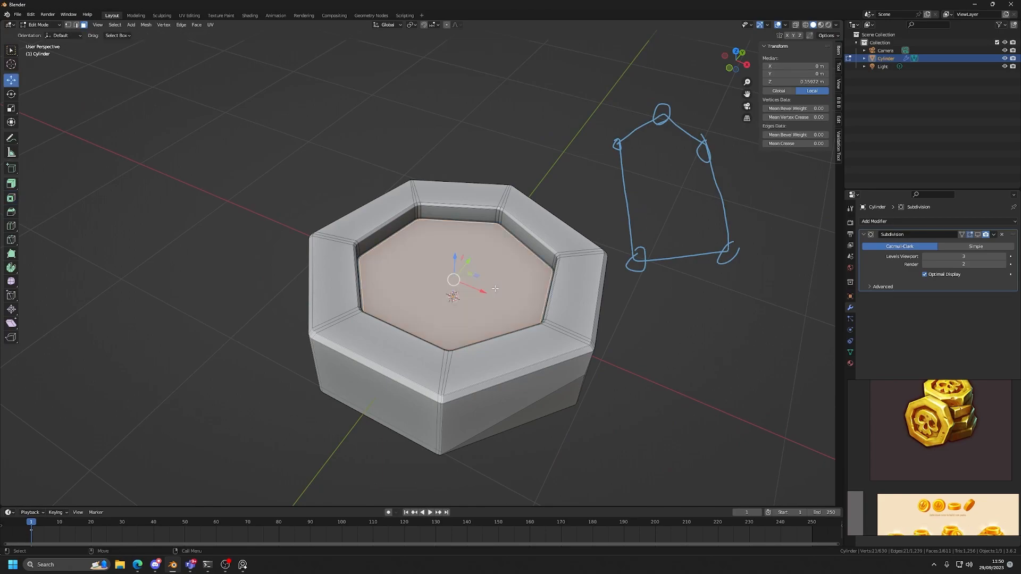
{"action": "scroll", "coordinate": [545, 312], "scroll_direction": "up", "scroll_amount": 3}
{"action": "key", "text": "shift+space"}
{"action": "key", "text": "i"}
{"action": "left_click_drag", "start_coordinate": [711, 358], "coordinate": [742, 363]}
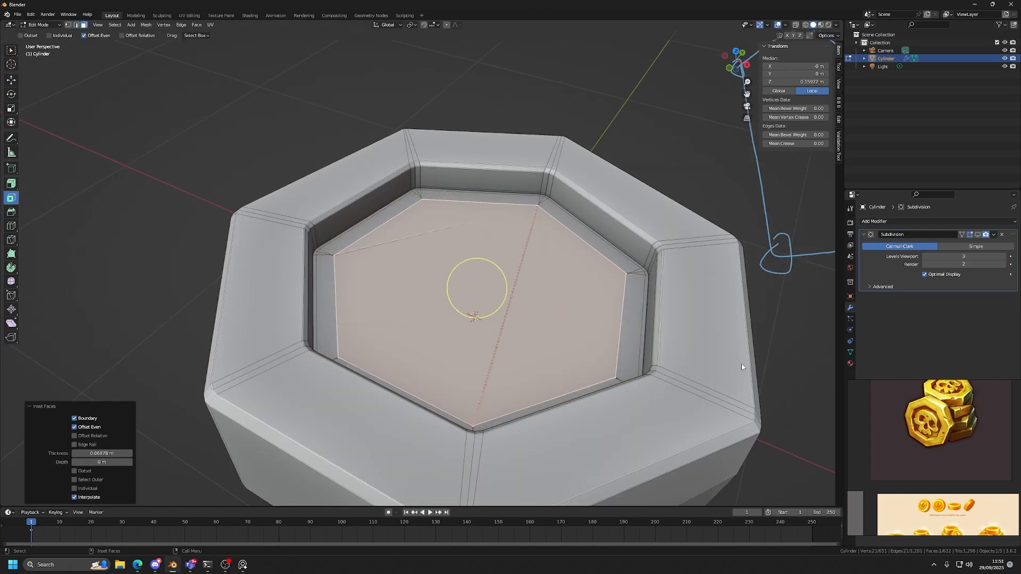
{"action": "key", "text": "F3"}
{"action": "key", "text": "Return"}
Inset the recess floor face on the coin's underside and collapse its inner face to a centre point.
{"action": "scroll", "coordinate": [556, 258], "scroll_direction": "down", "scroll_amount": 4}
{"action": "middle_click_drag", "start_coordinate": [555, 258], "coordinate": [553, 106]}
{"action": "left_click", "coordinate": [479, 272]}
{"action": "scroll", "coordinate": [480, 272], "scroll_direction": "up", "scroll_amount": 2}
{"action": "left_click_drag", "start_coordinate": [711, 402], "coordinate": [691, 402]}
{"action": "scroll", "coordinate": [691, 402], "scroll_direction": "up", "scroll_amount": 1}
{"action": "key", "text": "F3"}
{"action": "key", "text": "Return"}
{"action": "scroll", "coordinate": [676, 380], "scroll_direction": "down", "scroll_amount": 3}
{"action": "mouse_move", "coordinate": [676, 380]}
{"action": "middle_mouse_down"}
{"action": "mouse_move", "coordinate": [576, 321]}
{"action": "mouse_move", "coordinate": [547, 372]}
{"action": "mouse_move", "coordinate": [558, 388]}
{"action": "mouse_move", "coordinate": [554, 374]}
{"action": "mouse_move", "coordinate": [583, 390]}
{"action": "mouse_move", "coordinate": [522, 366]}
{"action": "mouse_move", "coordinate": [544, 291]}
{"action": "middle_mouse_up"}
In vertex mode, mark the uneven edges on the coin's side wall with a small freehand annotation loop.
{"action": "scroll", "coordinate": [558, 387], "scroll_direction": "up", "scroll_amount": 3}
{"action": "key", "text": "1"}
{"action": "scroll", "coordinate": [543, 292], "scroll_direction": "up", "scroll_amount": 4}
{"action": "key", "text": "d"}
{"action": "mouse_move", "coordinate": [597, 261]}
{"action": "left_mouse_down"}
{"action": "mouse_move", "coordinate": [598, 302]}
{"action": "mouse_move", "coordinate": [598, 294]}
{"action": "left_mouse_up"}
{"action": "scroll", "coordinate": [605, 306], "scroll_direction": "down", "scroll_amount": 5}
{"action": "scroll", "coordinate": [598, 293], "scroll_direction": "up", "scroll_amount": 5}
{"action": "key", "text": "w"}
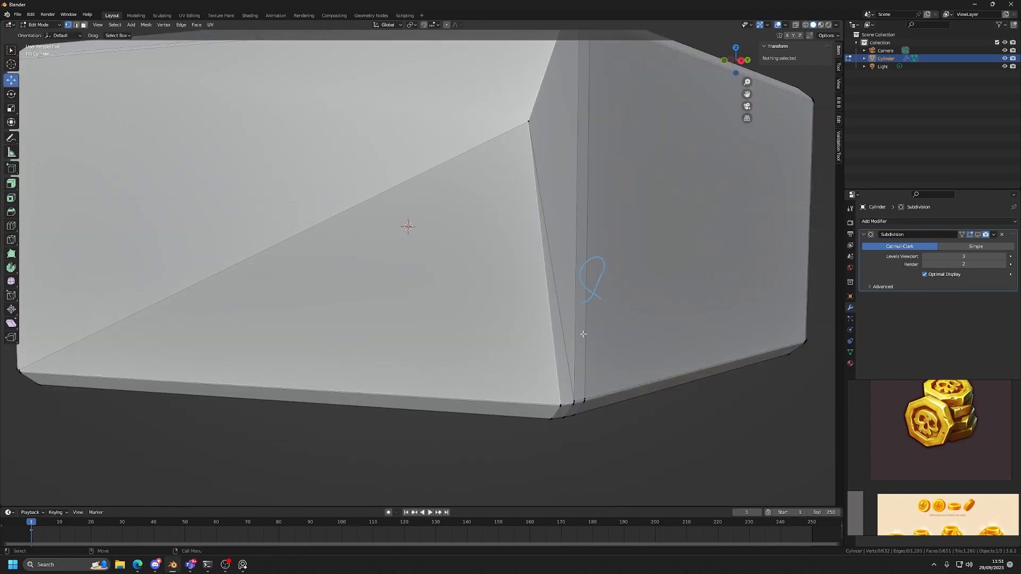
Turn on the Subdivision modifier's viewport display and return to vertex selection at the uneven side-wall corner.
{"action": "left_click", "coordinate": [979, 233]}
{"action": "scroll", "coordinate": [648, 356], "scroll_direction": "down", "scroll_amount": 5}
{"action": "key", "text": "4"}
{"action": "left_click", "coordinate": [613, 388]}
{"action": "left_click_drag", "start_coordinate": [492, 283], "coordinate": [495, 321], "text": "alt"}
{"action": "scroll", "coordinate": [495, 321], "scroll_direction": "up", "scroll_amount": 2}
{"action": "scroll", "coordinate": [495, 321], "scroll_direction": "up", "scroll_amount": 2}
{"action": "key", "text": "1"}
Slide the stray vertex near the side-wall corner down its edge to the coin's lower bevel with Vertex Slide.
{"action": "left_click", "coordinate": [571, 358]}
{"action": "middle_click_drag", "start_coordinate": [567, 396], "coordinate": [462, 311], "text": "alt"}
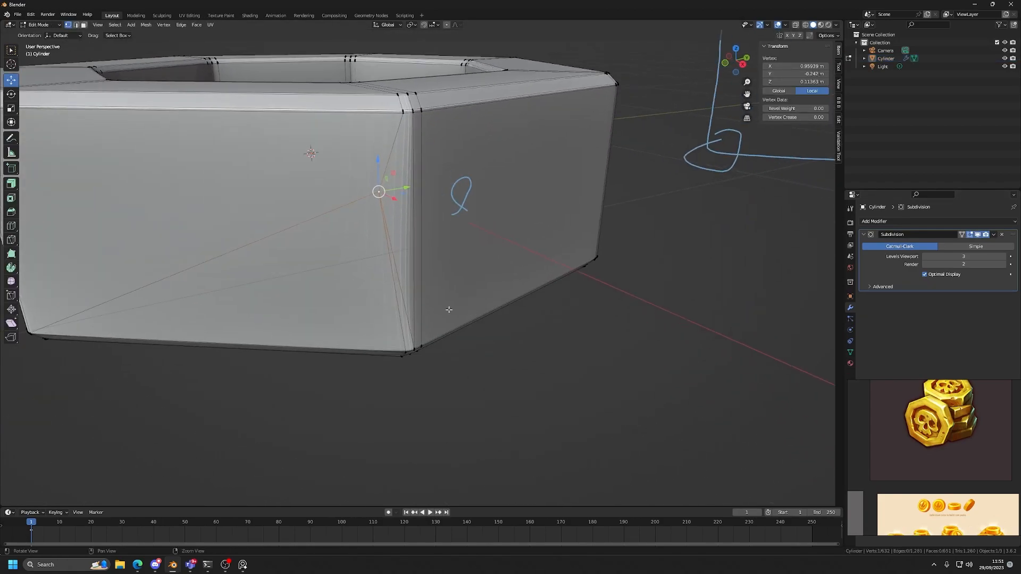
{"action": "left_click", "coordinate": [8, 295]}
{"action": "left_click", "coordinate": [39, 315]}
{"action": "left_click_drag", "start_coordinate": [378, 192], "coordinate": [375, 365]}
Fine-tune the slid vertex so it lines up with the other corner support vertices at the lower bevel.
{"action": "key", "text": "KP_Decimal"}
{"action": "scroll", "coordinate": [449, 346], "scroll_direction": "down", "scroll_amount": 5}
{"action": "left_click_drag", "start_coordinate": [421, 269], "coordinate": [390, 483]}
{"action": "scroll", "coordinate": [408, 209], "scroll_direction": "down", "scroll_amount": 3}
{"action": "middle_click_drag", "start_coordinate": [421, 253], "coordinate": [410, 206]}
{"action": "key", "text": "g"}
{"action": "key", "text": "g"}
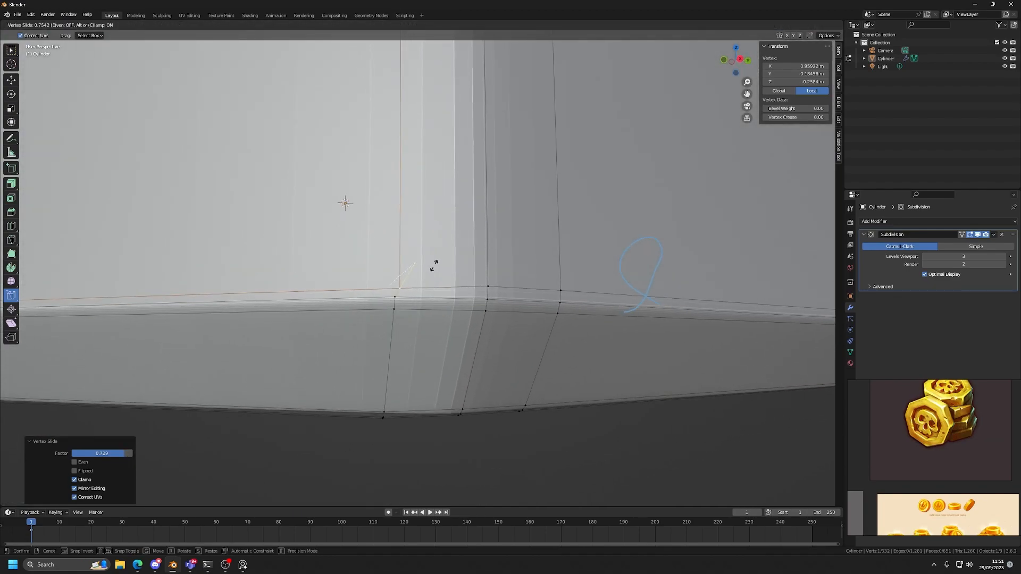
{"action": "left_click", "coordinate": [434, 266]}
{"action": "key", "text": "g"}
{"action": "key", "text": "g"}
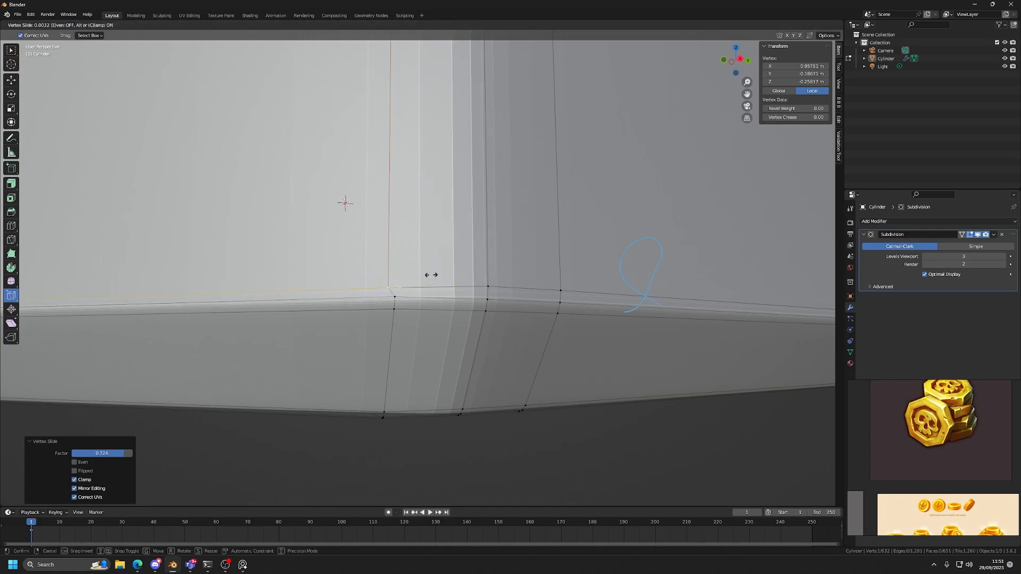
{"action": "scroll", "coordinate": [452, 307], "scroll_direction": "down", "scroll_amount": 3}
{"action": "left_click", "coordinate": [453, 297]}
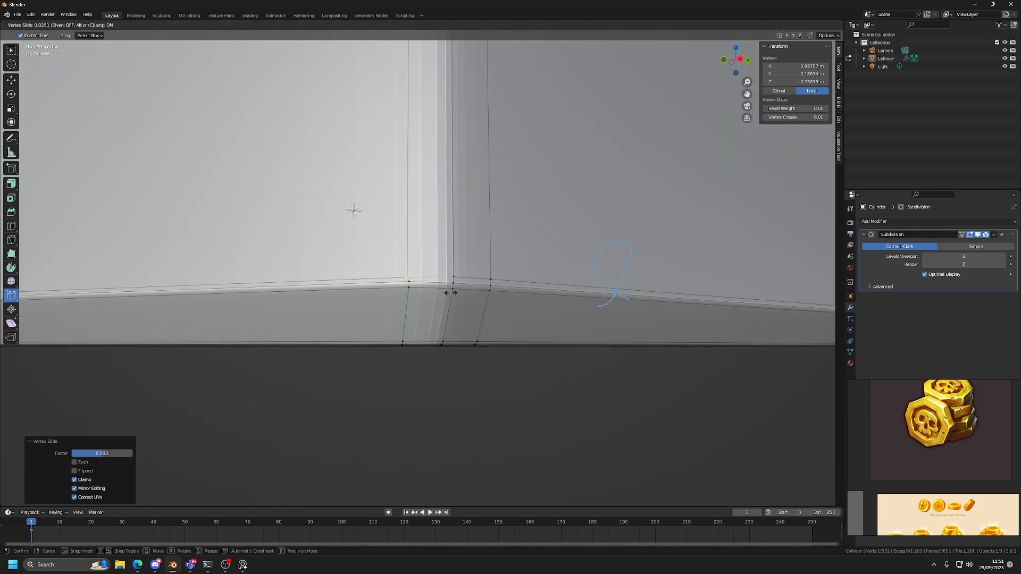
In X-ray top view, box-select the lower vertex column at the recess corner on the +X side and slide it along the recess edge.
{"action": "scroll", "coordinate": [452, 293], "scroll_direction": "down", "scroll_amount": 4}
{"action": "middle_click_drag", "start_coordinate": [452, 293], "coordinate": [393, 292]}
{"action": "scroll", "coordinate": [423, 273], "scroll_direction": "down", "scroll_amount": 7}
{"action": "scroll", "coordinate": [552, 309], "scroll_direction": "up", "scroll_amount": 8}
{"action": "left_click", "coordinate": [735, 59]}
{"action": "key", "text": "alt+z"}
{"action": "middle_click_drag", "start_coordinate": [367, 329], "coordinate": [409, 275], "text": "shift"}
{"action": "scroll", "coordinate": [481, 185], "scroll_direction": "up", "scroll_amount": 5}
{"action": "key", "text": "w"}
{"action": "scroll", "coordinate": [395, 276], "scroll_direction": "up", "scroll_amount": 3}
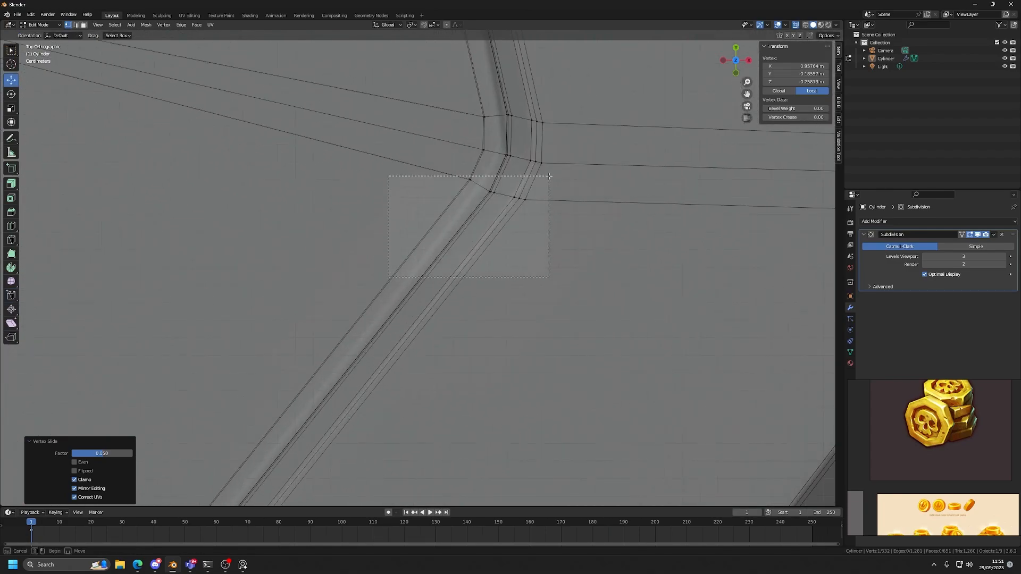
{"action": "left_click_drag", "start_coordinate": [549, 171], "coordinate": [548, 170]}
{"action": "left_click_drag", "start_coordinate": [16, 302], "coordinate": [54, 315]}
{"action": "left_click_drag", "start_coordinate": [473, 258], "coordinate": [449, 283]}
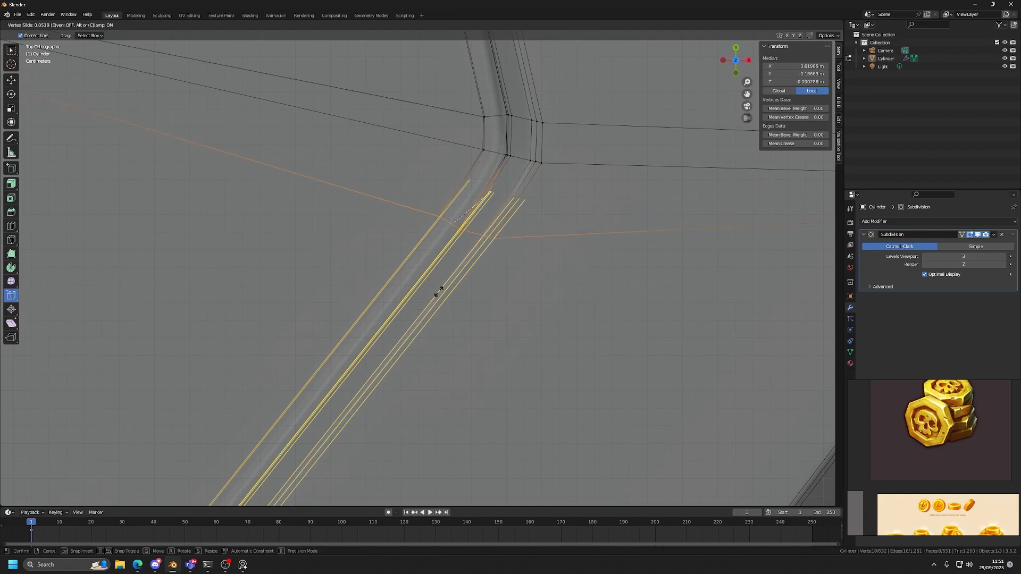
{"action": "left_click_drag", "start_coordinate": [392, 319], "coordinate": [449, 251]}
Select the two missed recess-wall vertices on that corner's upper and lower sides and slide them along the recess edge.
{"action": "middle_click_drag", "start_coordinate": [449, 250], "coordinate": [414, 149]}
{"action": "middle_click_drag", "start_coordinate": [442, 210], "coordinate": [442, 248], "text": "alt"}
{"action": "right_click_drag", "start_coordinate": [442, 248], "coordinate": [410, 186], "text": "alt"}
{"action": "key", "text": "alt+z"}
{"action": "key", "text": "alt+z"}
{"action": "left_click", "coordinate": [394, 156]}
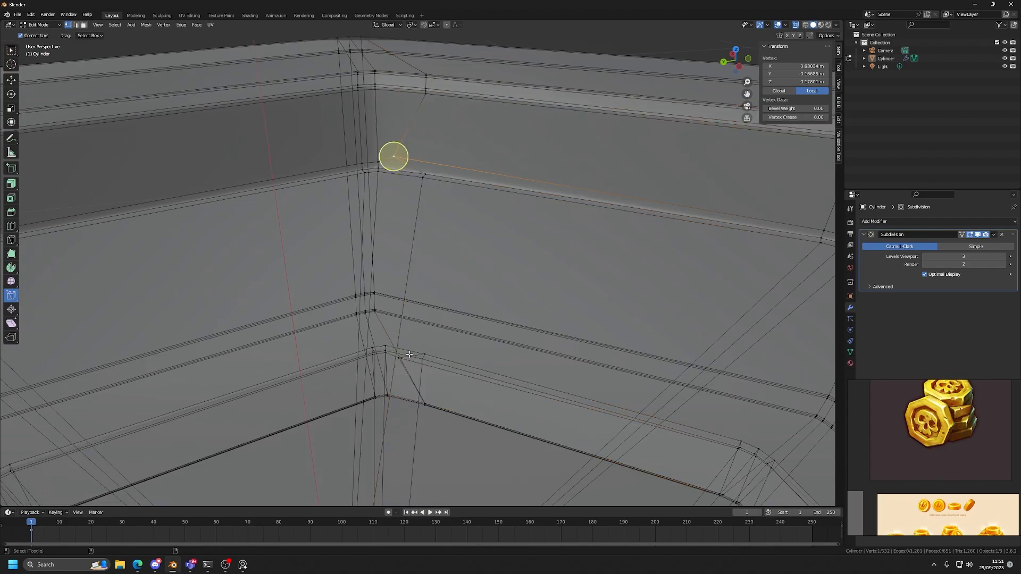
{"action": "left_click", "coordinate": [403, 355], "text": "shift"}
{"action": "key", "text": "shift+v"}
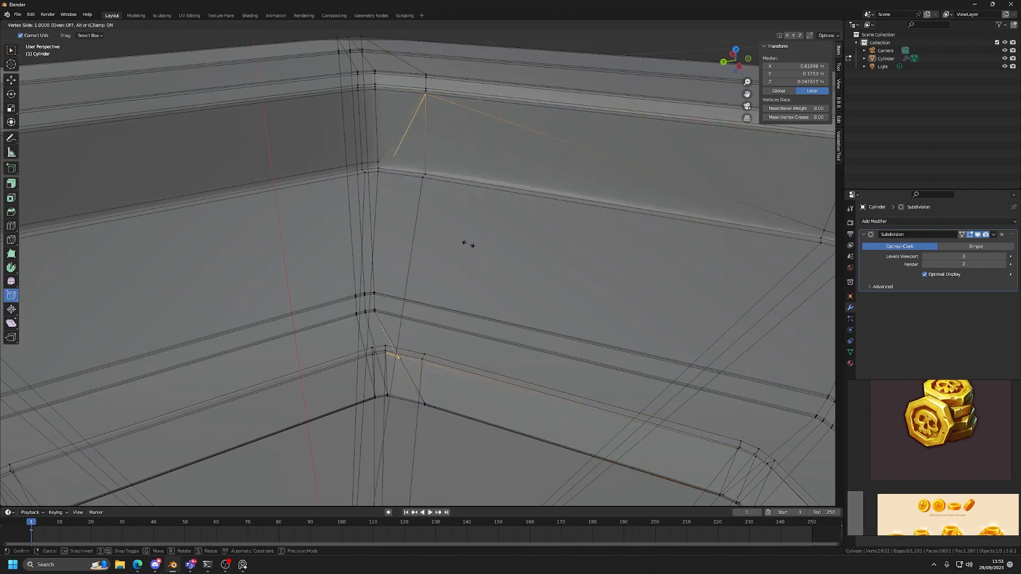
{"action": "left_click", "coordinate": [382, 266]}
{"action": "key", "text": "shift+v"}
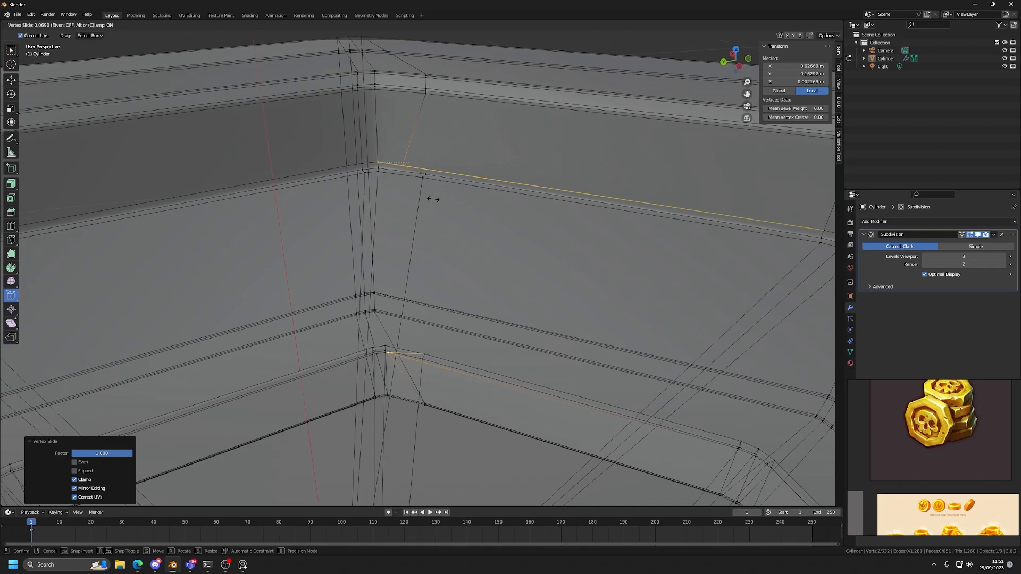
{"action": "left_click", "coordinate": [405, 269]}
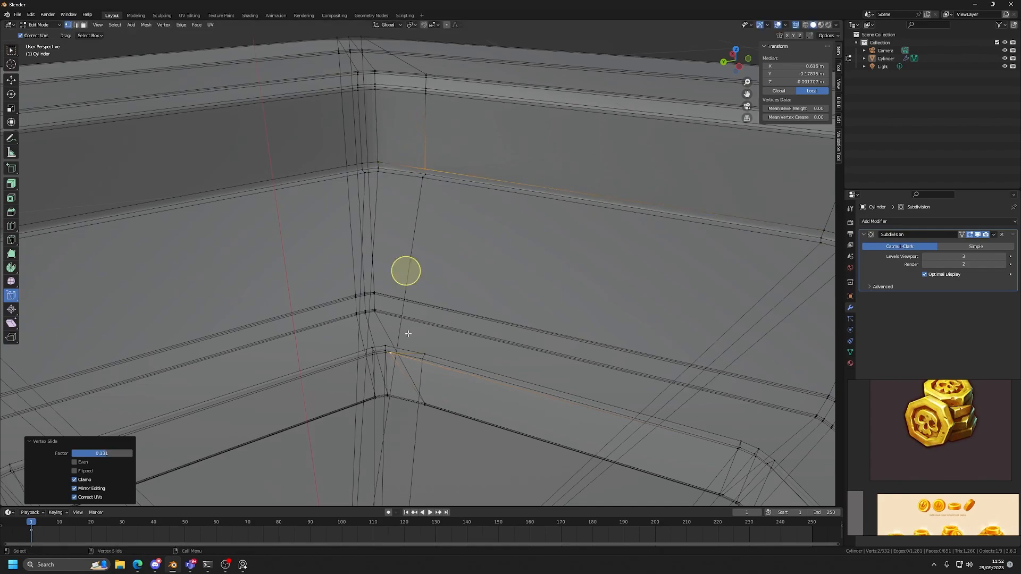
Slide the missed underside vertex at the same recess corner by a factor of about 0.1 to meet its column.
{"action": "left_click", "coordinate": [390, 353]}
{"action": "key", "text": "shift+v"}
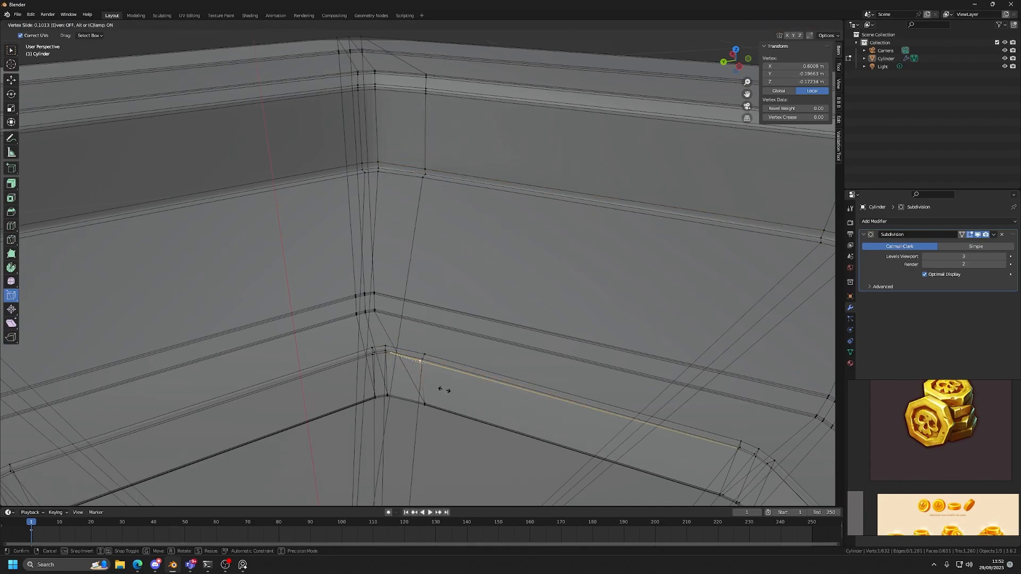
{"action": "left_click", "coordinate": [445, 388]}
{"action": "scroll", "coordinate": [490, 296], "scroll_direction": "down", "scroll_amount": 6}
{"action": "key", "text": "alt+z"}
{"action": "middle_click_drag", "start_coordinate": [490, 297], "coordinate": [480, 327]}
{"action": "scroll", "coordinate": [378, 226], "scroll_direction": "up", "scroll_amount": 5}
In X-ray top view, select the middle vertex column of the +X recess corner and slide it towards the moved lower column.
{"action": "left_click", "coordinate": [736, 60]}
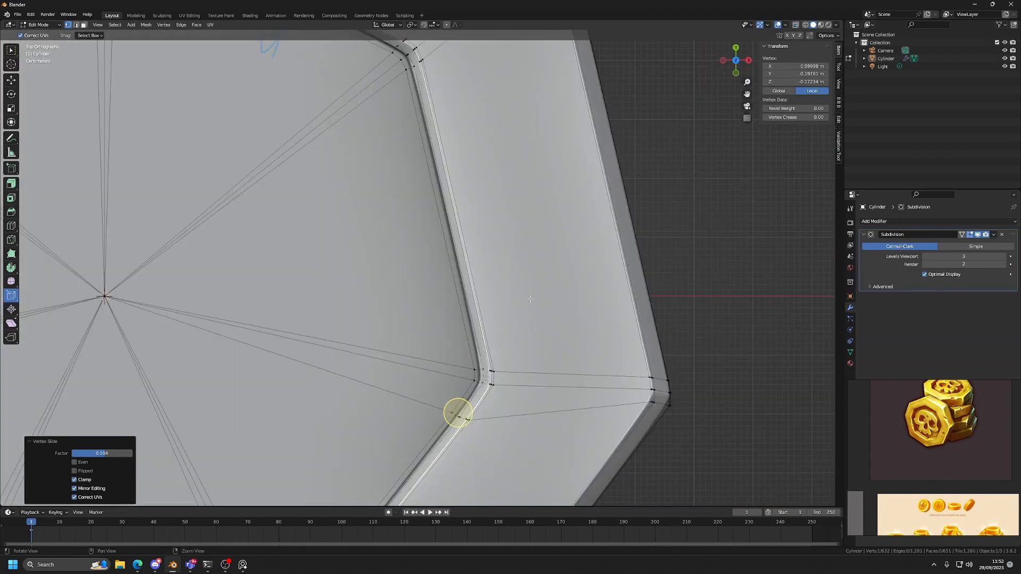
{"action": "key", "text": "alt+z"}
{"action": "middle_click_drag", "start_coordinate": [462, 380], "coordinate": [395, 209], "text": "shift"}
{"action": "scroll", "coordinate": [395, 208], "scroll_direction": "up", "scroll_amount": 2}
{"action": "scroll", "coordinate": [395, 209], "scroll_direction": "up", "scroll_amount": 1}
{"action": "left_click_drag", "start_coordinate": [470, 164], "coordinate": [470, 165]}
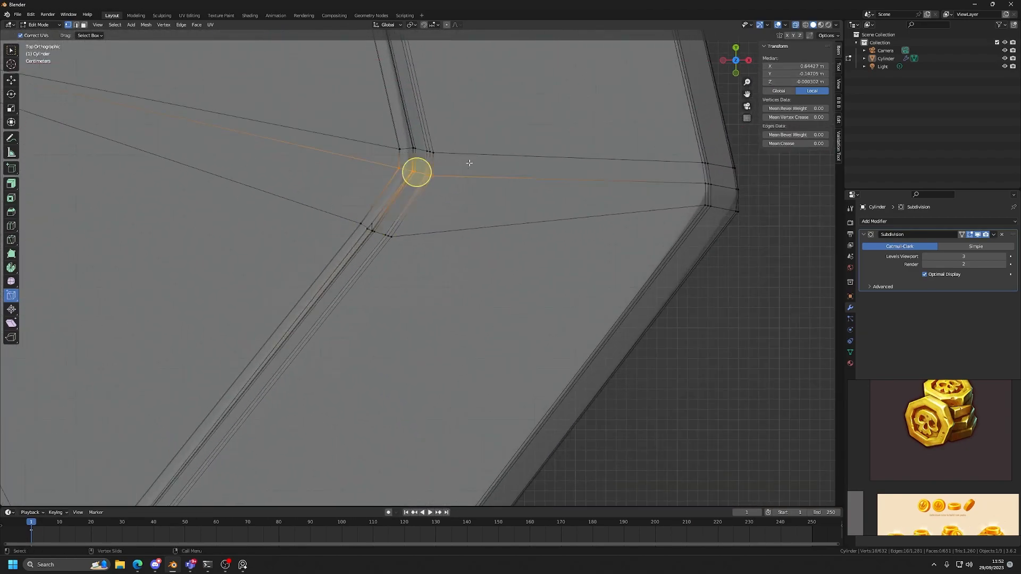
{"action": "scroll", "coordinate": [465, 238], "scroll_direction": "up", "scroll_amount": 3}
{"action": "key", "text": "shift+v"}
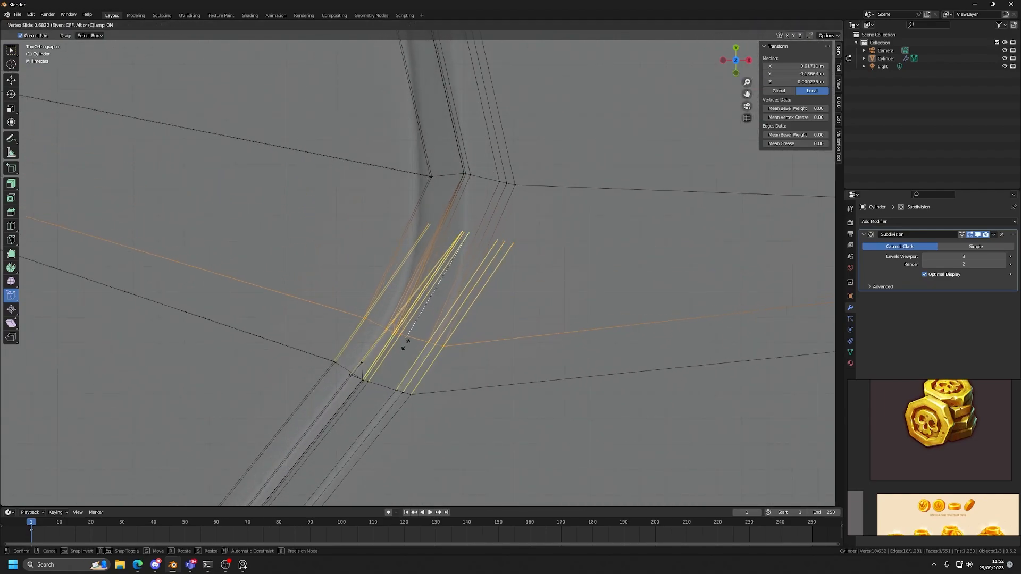
{"action": "left_click", "coordinate": [399, 343]}
{"action": "middle_click_drag", "start_coordinate": [399, 343], "coordinate": [437, 291]}
{"action": "left_click_drag", "start_coordinate": [357, 191], "coordinate": [413, 337]}
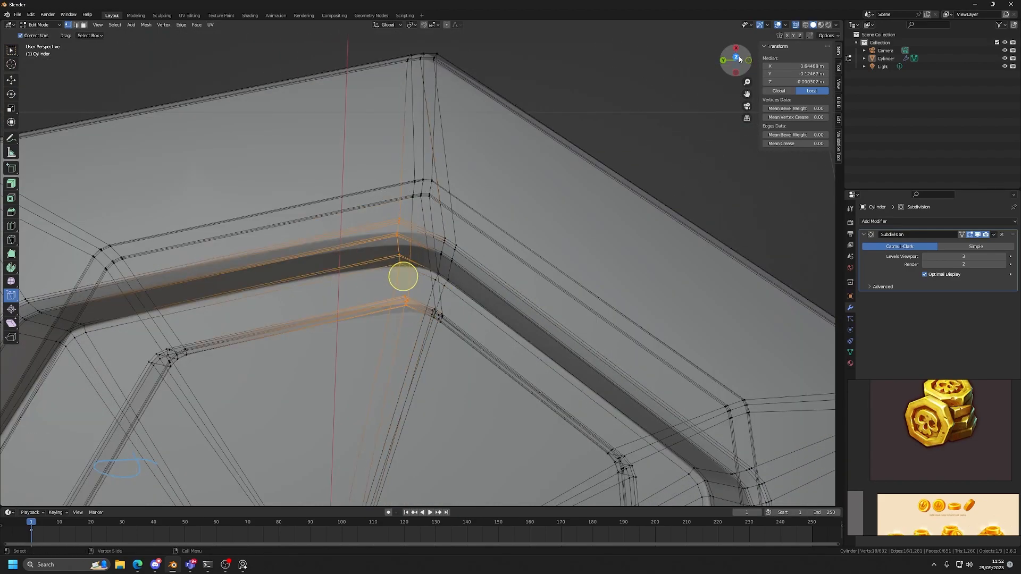
At the recess corner on the +Y side, box-select the vertex column nearest +X and slide it about 0.1 along the edge.
{"action": "left_click", "coordinate": [739, 58]}
{"action": "scroll", "coordinate": [446, 255], "scroll_direction": "up", "scroll_amount": 5}
{"action": "left_click_drag", "start_coordinate": [425, 271], "coordinate": [405, 298]}
{"action": "scroll", "coordinate": [415, 282], "scroll_direction": "down", "scroll_amount": 6}
{"action": "middle_click_drag", "start_coordinate": [441, 255], "coordinate": [482, 276], "text": "alt"}
{"action": "scroll", "coordinate": [425, 223], "scroll_direction": "up", "scroll_amount": 5}
{"action": "middle_click_drag", "start_coordinate": [360, 125], "coordinate": [468, 285], "text": "alt"}
{"action": "scroll", "coordinate": [449, 194], "scroll_direction": "up", "scroll_amount": 7}
{"action": "middle_click_drag", "start_coordinate": [437, 119], "coordinate": [457, 251], "text": "alt"}
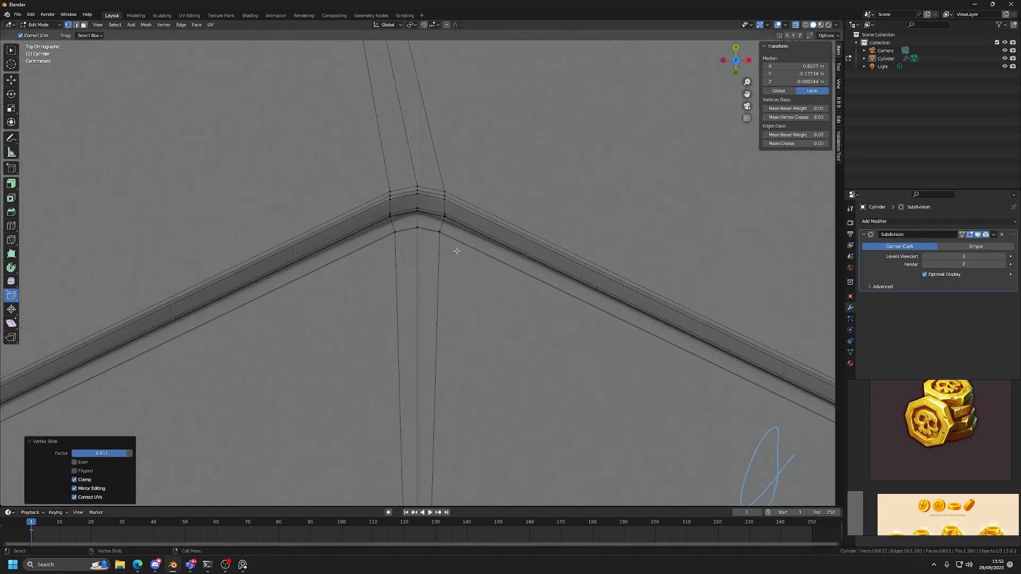
{"action": "left_click_drag", "start_coordinate": [446, 232], "coordinate": [444, 210]}
{"action": "key", "text": "shift+v"}
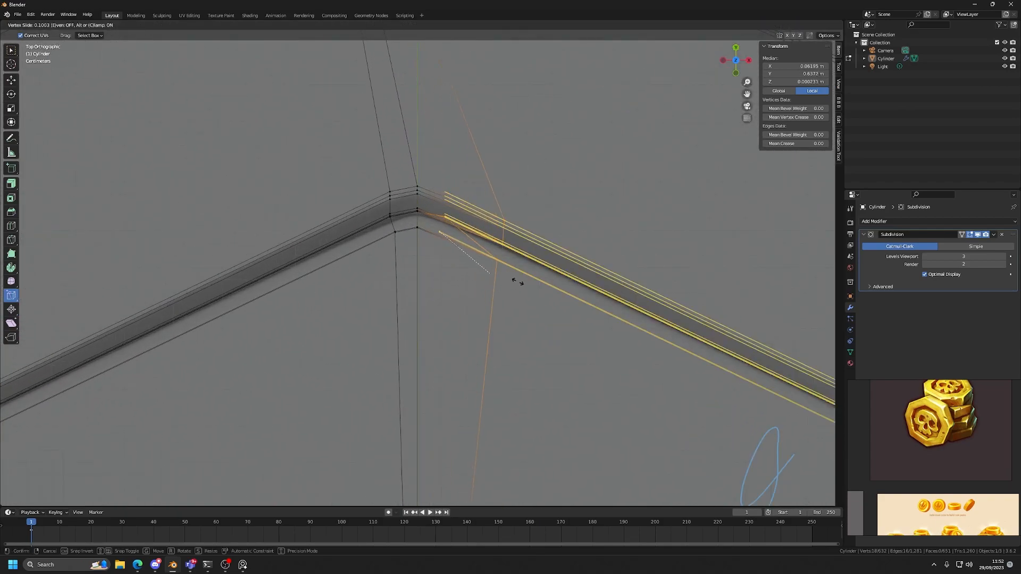
{"action": "left_click", "coordinate": [493, 232]}
Slide the missed upper recess-wall vertex at the +Y corner along its edge to meet the moved column.
{"action": "left_click", "coordinate": [444, 216]}
{"action": "key", "text": "shift+v"}
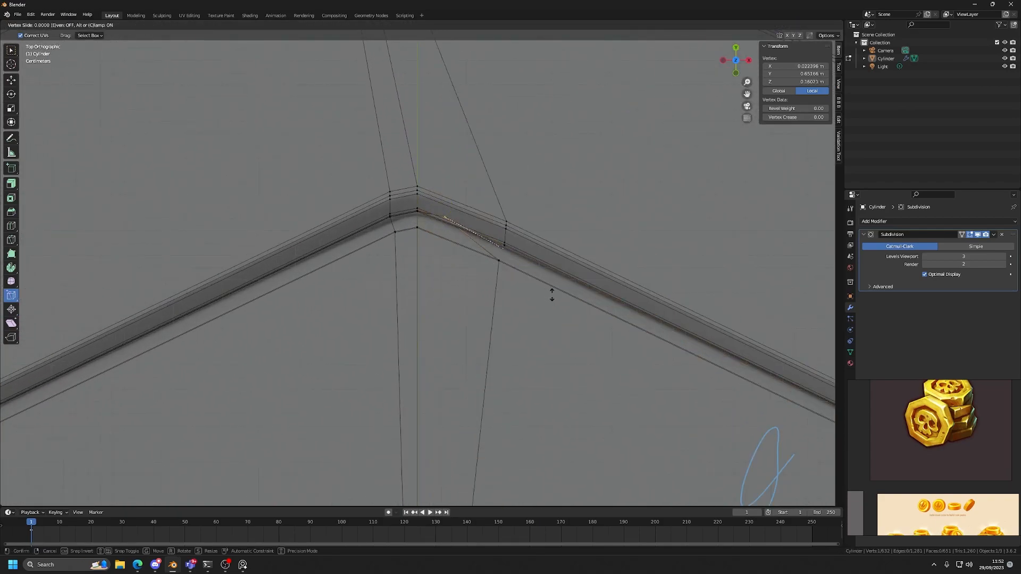
{"action": "left_click", "coordinate": [557, 294]}
{"action": "scroll", "coordinate": [549, 285], "scroll_direction": "up", "scroll_amount": 3}
{"action": "middle_click_drag", "start_coordinate": [548, 283], "coordinate": [487, 206]}
Slide the missed underside recess-wall vertex at the +Y corner along its edge by a factor of about 0.1.
{"action": "left_click_drag", "start_coordinate": [429, 209], "coordinate": [447, 211]}
{"action": "scroll", "coordinate": [449, 173], "scroll_direction": "up", "scroll_amount": 3}
{"action": "left_click", "coordinate": [432, 115]}
{"action": "left_click_drag", "start_coordinate": [439, 119], "coordinate": [483, 139]}
{"action": "left_click_drag", "start_coordinate": [428, 318], "coordinate": [476, 319]}
{"action": "mouse_move", "coordinate": [458, 362]}
{"action": "middle_mouse_down"}
{"action": "mouse_move", "coordinate": [456, 324]}
{"action": "mouse_move", "coordinate": [448, 328]}
{"action": "mouse_move", "coordinate": [470, 373]}
{"action": "middle_mouse_up"}
{"action": "scroll", "coordinate": [502, 313], "scroll_direction": "down", "scroll_amount": 6}
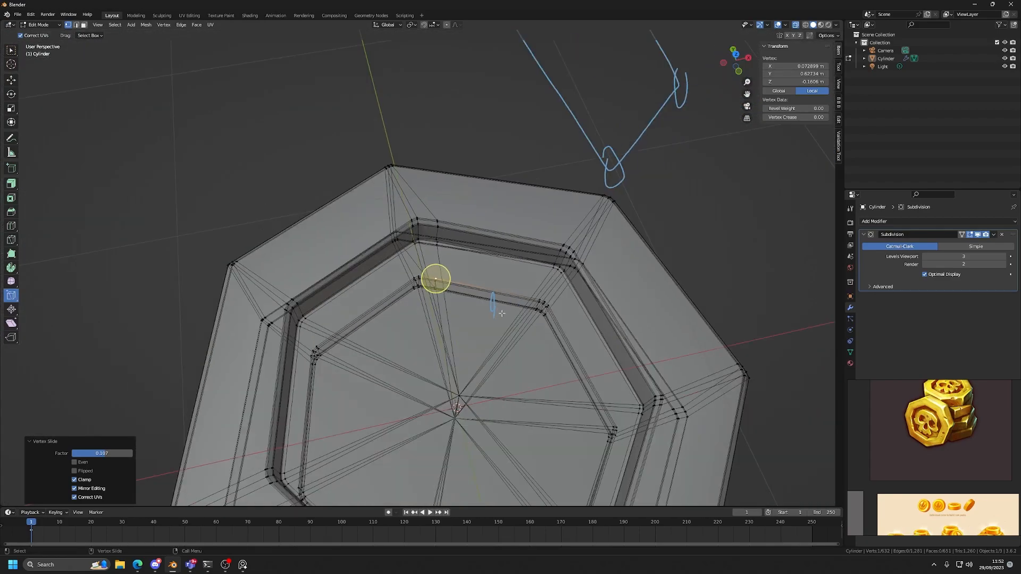
In X-ray top view, box-select the middle vertex column of the +Y recess corner and slide it towards the moved +X column.
{"action": "left_click", "coordinate": [737, 56]}
{"action": "scroll", "coordinate": [418, 272], "scroll_direction": "up", "scroll_amount": 4}
{"action": "key", "text": "alt+z"}
{"action": "scroll", "coordinate": [418, 271], "scroll_direction": "up", "scroll_amount": 4}
{"action": "key", "text": "alt+z"}
{"action": "left_click", "coordinate": [11, 80]}
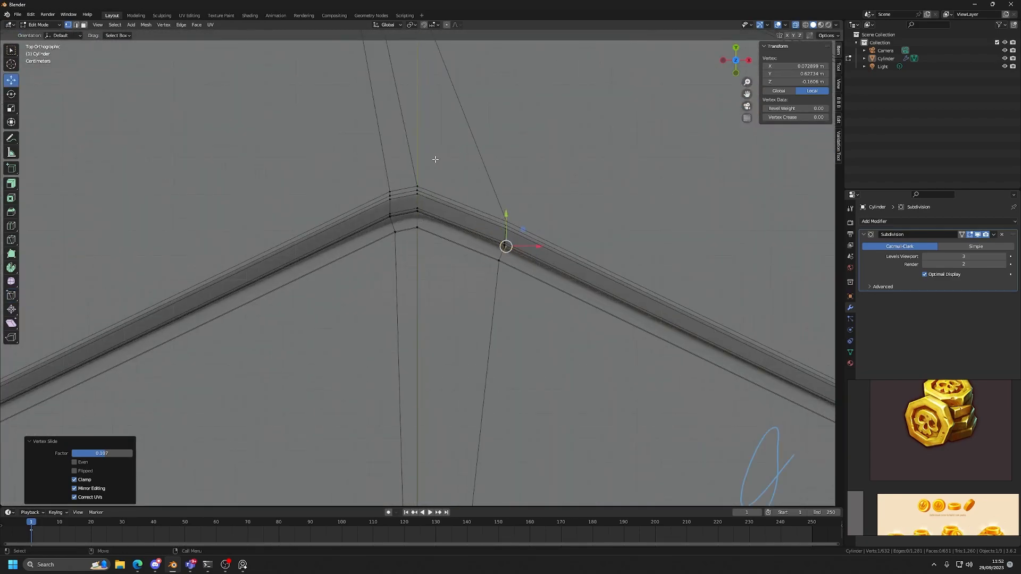
{"action": "left_click_drag", "start_coordinate": [413, 265], "coordinate": [414, 264]}
{"action": "left_click", "coordinate": [13, 296]}
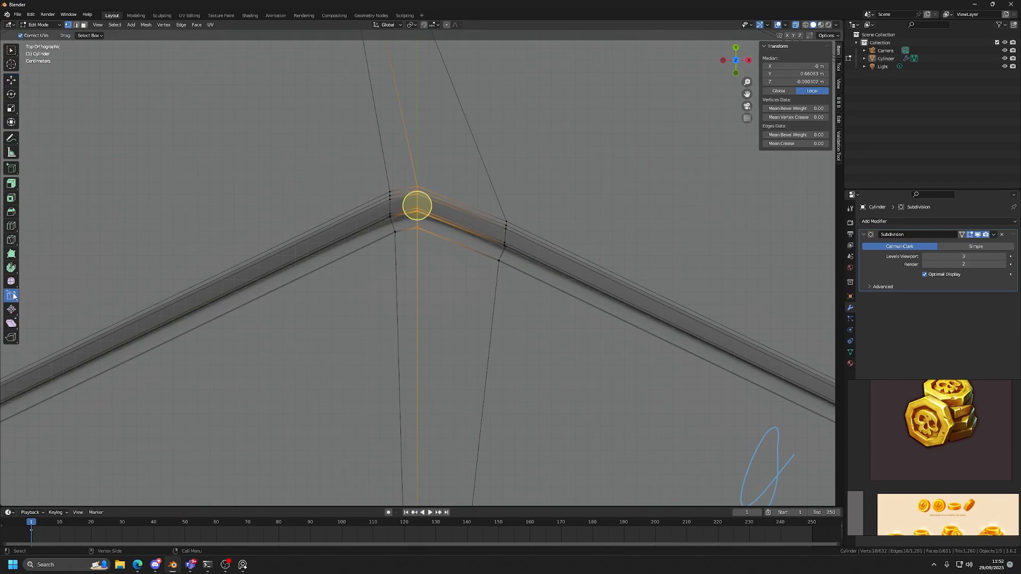
{"action": "left_click_drag", "start_coordinate": [419, 215], "coordinate": [494, 232]}
Slide the remaining vertex column of the +Y recess corner in the same direction and check the reshaped corner.
{"action": "left_click_drag", "start_coordinate": [422, 171], "coordinate": [336, 265]}
{"action": "left_click_drag", "start_coordinate": [387, 222], "coordinate": [462, 234]}
{"action": "scroll", "coordinate": [462, 234], "scroll_direction": "down", "scroll_amount": 8}
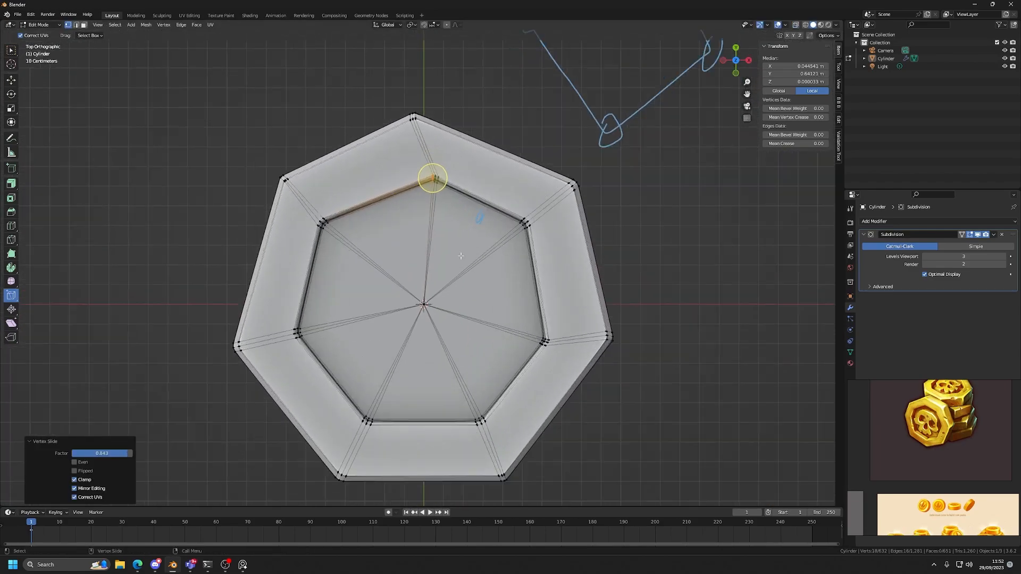
{"action": "scroll", "coordinate": [690, 292], "scroll_direction": "up", "scroll_amount": 3}
{"action": "scroll", "coordinate": [547, 305], "scroll_direction": "down", "scroll_amount": 4}
{"action": "middle_click_drag", "start_coordinate": [547, 305], "coordinate": [482, 260]}
{"action": "scroll", "coordinate": [482, 261], "scroll_direction": "up", "scroll_amount": 3}
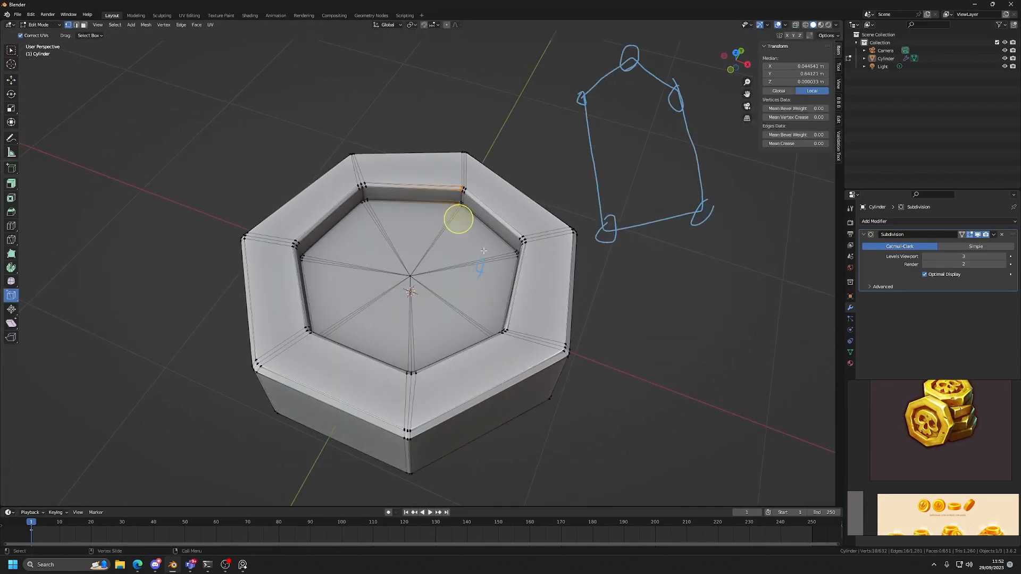
Try sliding the lower vertex column of the −X, +Y recess corner down the recess edge.
{"action": "left_click", "coordinate": [737, 54]}
{"action": "scroll", "coordinate": [445, 287], "scroll_direction": "up", "scroll_amount": 4}
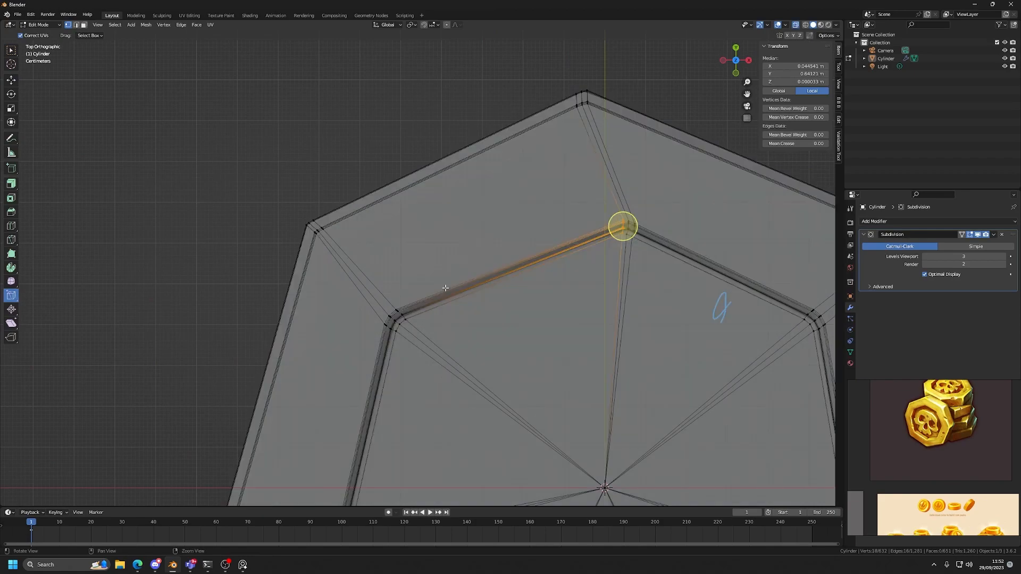
{"action": "scroll", "coordinate": [415, 318], "scroll_direction": "up", "scroll_amount": 5}
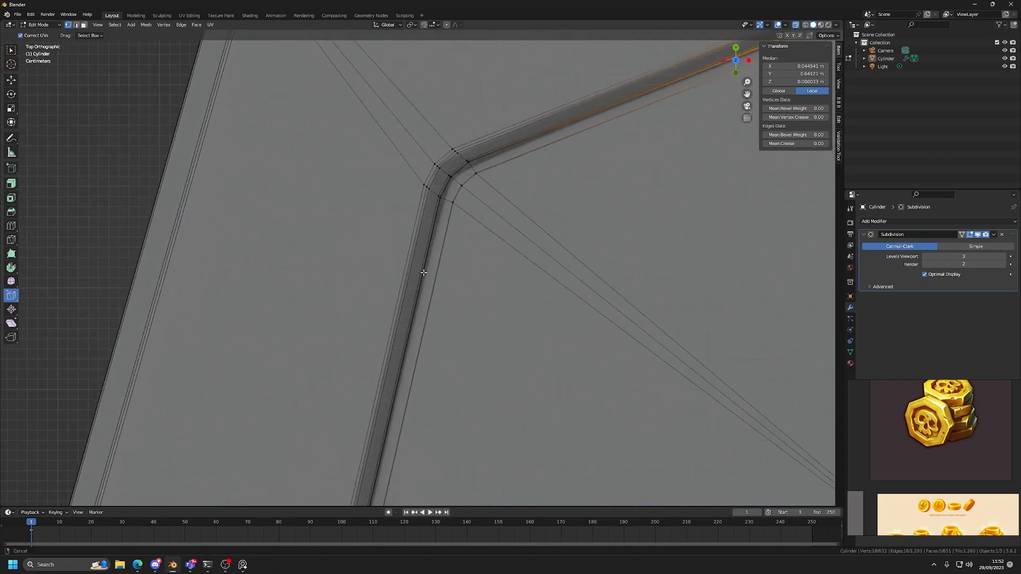
{"action": "key", "text": "shift+space"}
{"action": "key", "text": "g"}
{"action": "left_click_drag", "start_coordinate": [364, 285], "coordinate": [369, 316]}
{"action": "left_click", "coordinate": [12, 295]}
{"action": "left_click_drag", "start_coordinate": [355, 355], "coordinate": [355, 355]}
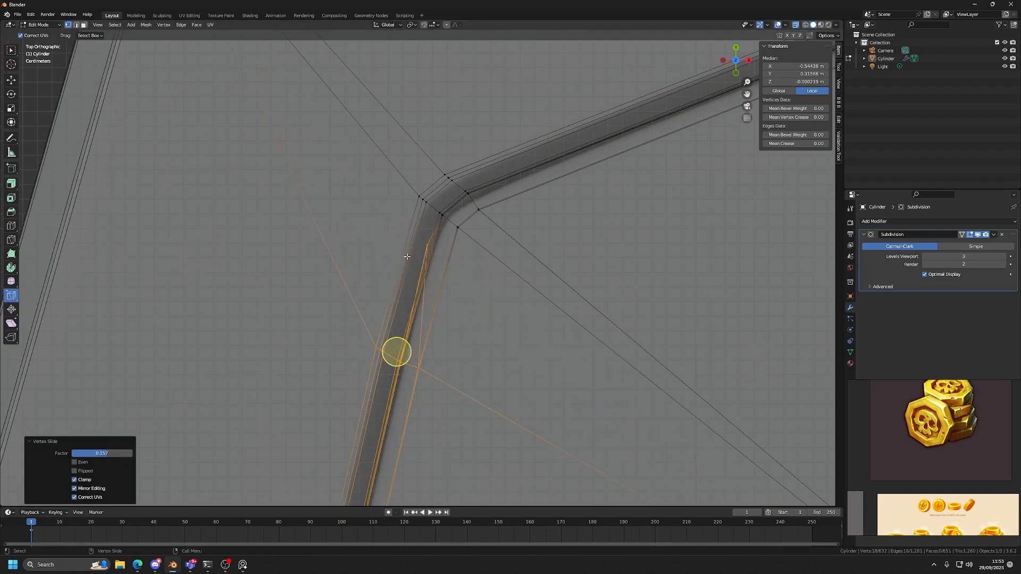
Try sliding the missed recess-wall vertices of the −X, +Y corner by a factor of about 0.155 to meet their column.
{"action": "left_click", "coordinate": [419, 251]}
{"action": "middle_click_drag", "start_coordinate": [419, 269], "coordinate": [360, 225]}
{"action": "scroll", "coordinate": [372, 213], "scroll_direction": "down", "scroll_amount": 2}
{"action": "left_click_drag", "start_coordinate": [441, 143], "coordinate": [315, 194]}
{"action": "middle_click_drag", "start_coordinate": [339, 173], "coordinate": [371, 317]}
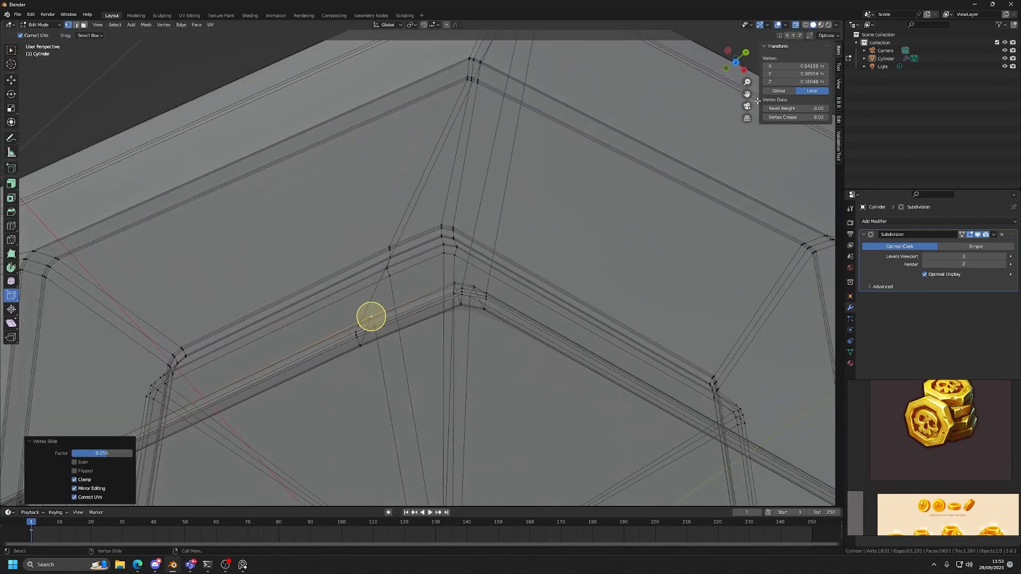
Try sliding the middle vertex column of the −X, +Y recess corner towards the moved lower column.
{"action": "left_click", "coordinate": [736, 64]}
{"action": "key", "text": "alt+z"}
{"action": "key", "text": "alt+z"}
{"action": "key", "text": "w"}
{"action": "left_click_drag", "start_coordinate": [398, 273], "coordinate": [467, 223]}
{"action": "scroll", "coordinate": [440, 244], "scroll_direction": "up", "scroll_amount": 2}
{"action": "left_click", "coordinate": [14, 293]}
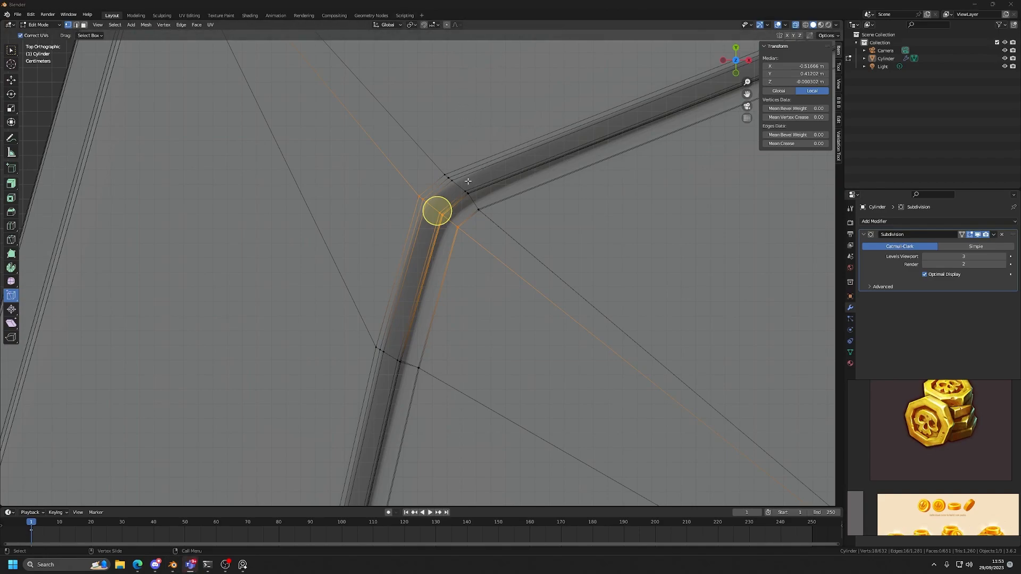
{"action": "left_click_drag", "start_coordinate": [436, 244], "coordinate": [503, 148]}
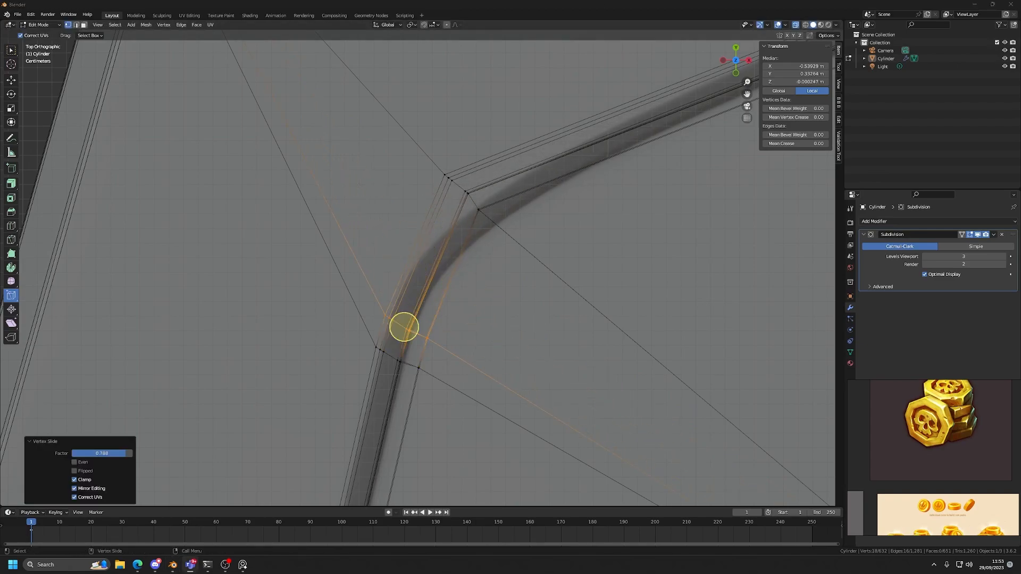
Try sliding the last vertex column of the −X, +Y recess corner down the edge and inspect the coin in Object Mode.
{"action": "left_click_drag", "start_coordinate": [601, 137], "coordinate": [419, 262]}
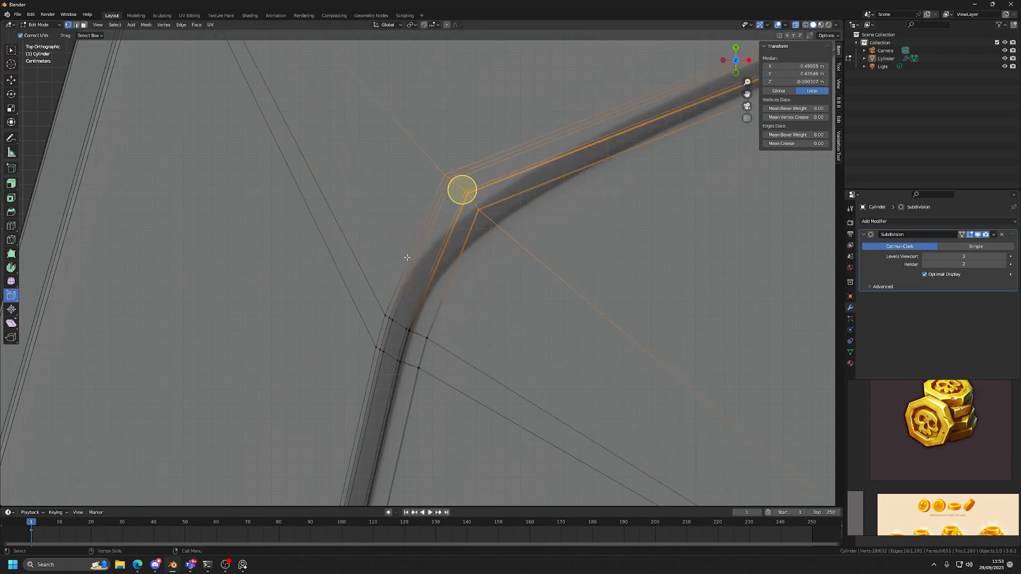
{"action": "left_click_drag", "start_coordinate": [460, 191], "coordinate": [404, 302]}
{"action": "scroll", "coordinate": [404, 302], "scroll_direction": "down", "scroll_amount": 5}
{"action": "key", "text": "Tab"}
{"action": "scroll", "coordinate": [419, 272], "scroll_direction": "down", "scroll_amount": 3}
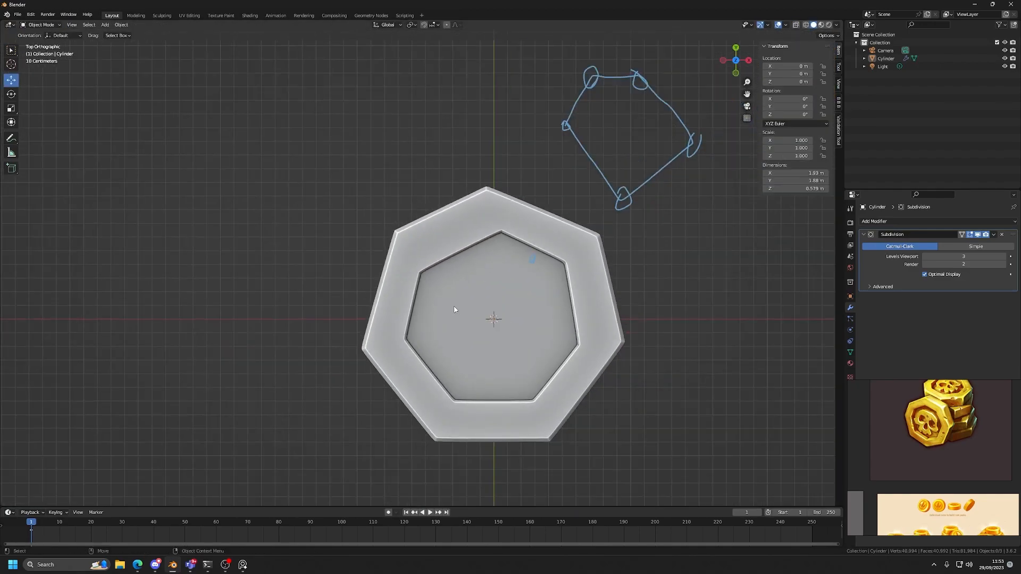
{"action": "scroll", "coordinate": [462, 314], "scroll_direction": "up", "scroll_amount": 2}
{"action": "middle_click_drag", "start_coordinate": [471, 318], "coordinate": [376, 243]}
Return to Edit Mode and undo the vertex slides made at the −X, +Y recess corner.
{"action": "key", "text": "Tab"}
{"action": "scroll", "coordinate": [374, 242], "scroll_direction": "up", "scroll_amount": 2}
{"action": "key", "text": "ctrl+z"}
{"action": "key", "text": "ctrl+z"}
{"action": "key", "text": "ctrl+z"}
{"action": "key", "text": "ctrl+z"}
{"action": "key", "text": "ctrl+z"}
{"action": "key", "text": "ctrl+z"}
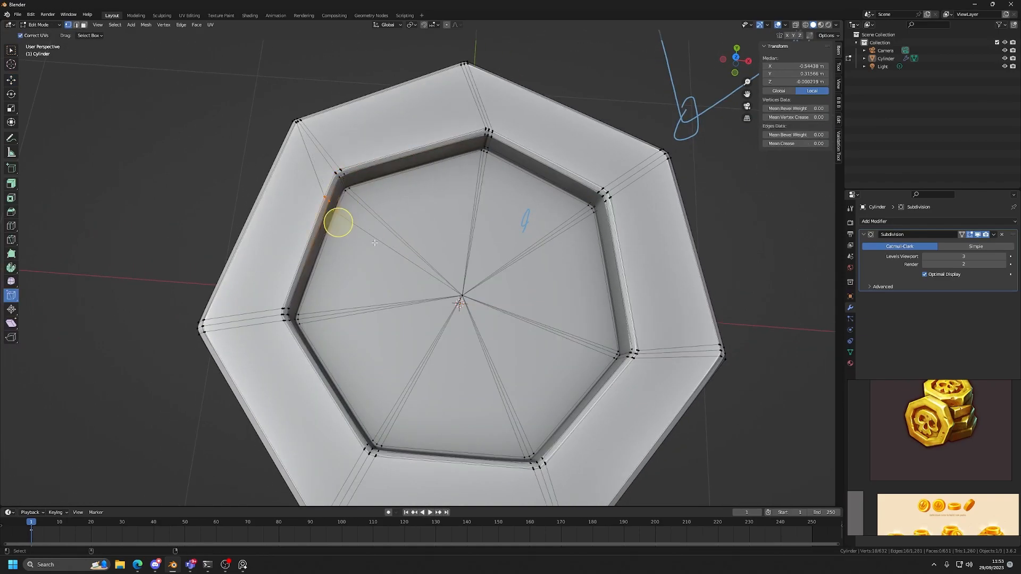
{"action": "scroll", "coordinate": [374, 243], "scroll_direction": "down", "scroll_amount": 2}
In X-ray top view, select the upper vertex column of the −X, −Y recess corner and slide it up the recess edge.
{"action": "left_click", "coordinate": [737, 59]}
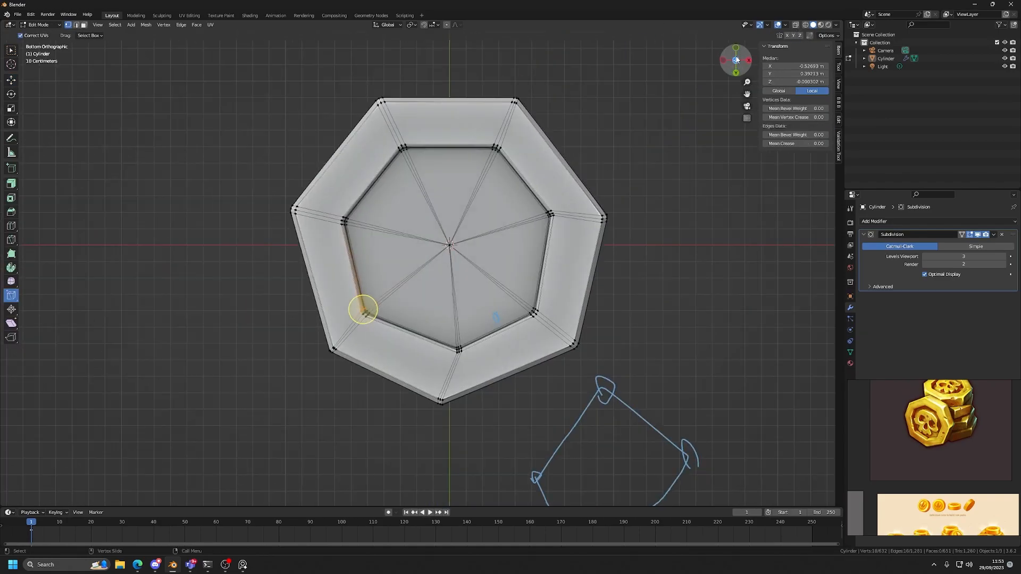
{"action": "scroll", "coordinate": [369, 228], "scroll_direction": "up", "scroll_amount": 3}
{"action": "scroll", "coordinate": [424, 306], "scroll_direction": "up", "scroll_amount": 3}
{"action": "middle_click_drag", "start_coordinate": [340, 284], "coordinate": [470, 187], "text": "shift"}
{"action": "scroll", "coordinate": [469, 187], "scroll_direction": "up", "scroll_amount": 2}
{"action": "scroll", "coordinate": [447, 261], "scroll_direction": "up", "scroll_amount": 3}
{"action": "left_click_drag", "start_coordinate": [363, 305], "coordinate": [363, 304]}
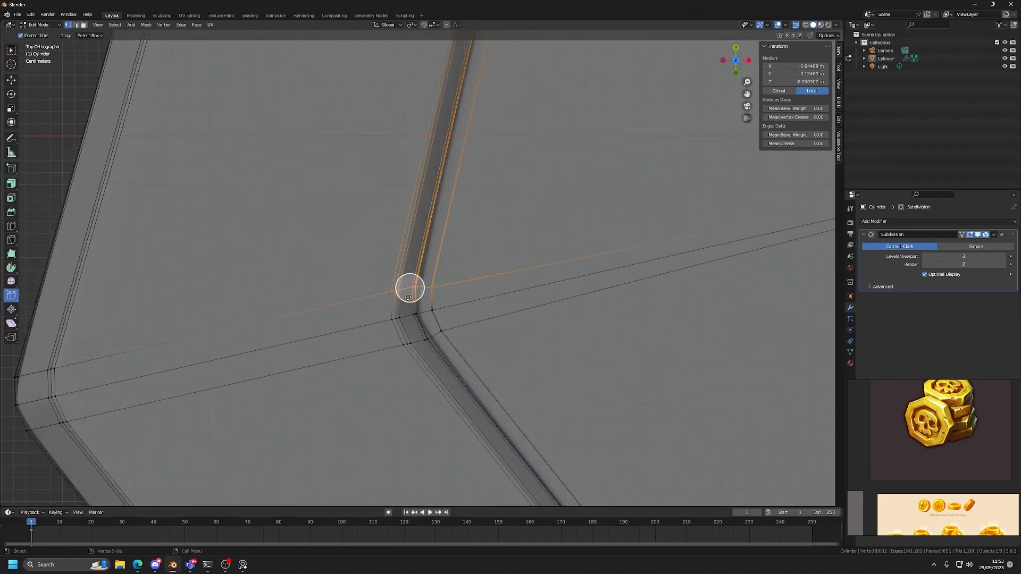
{"action": "key", "text": "shift+v"}
{"action": "left_click", "coordinate": [423, 264]}
Slide the missed recess-wall vertices of the −X, −Y corner, including the underside one, into line with their moved column.
{"action": "scroll", "coordinate": [424, 264], "scroll_direction": "up", "scroll_amount": 3}
{"action": "left_click", "coordinate": [425, 293]}
{"action": "middle_click_drag", "start_coordinate": [425, 293], "coordinate": [415, 341]}
{"action": "left_click_drag", "start_coordinate": [411, 334], "coordinate": [432, 323]}
{"action": "key", "text": "KP_Decimal"}
{"action": "middle_click_drag", "start_coordinate": [436, 321], "coordinate": [424, 284]}
{"action": "scroll", "coordinate": [439, 286], "scroll_direction": "down", "scroll_amount": 3}
{"action": "left_click_drag", "start_coordinate": [424, 284], "coordinate": [421, 250]}
{"action": "left_click", "coordinate": [737, 49]}
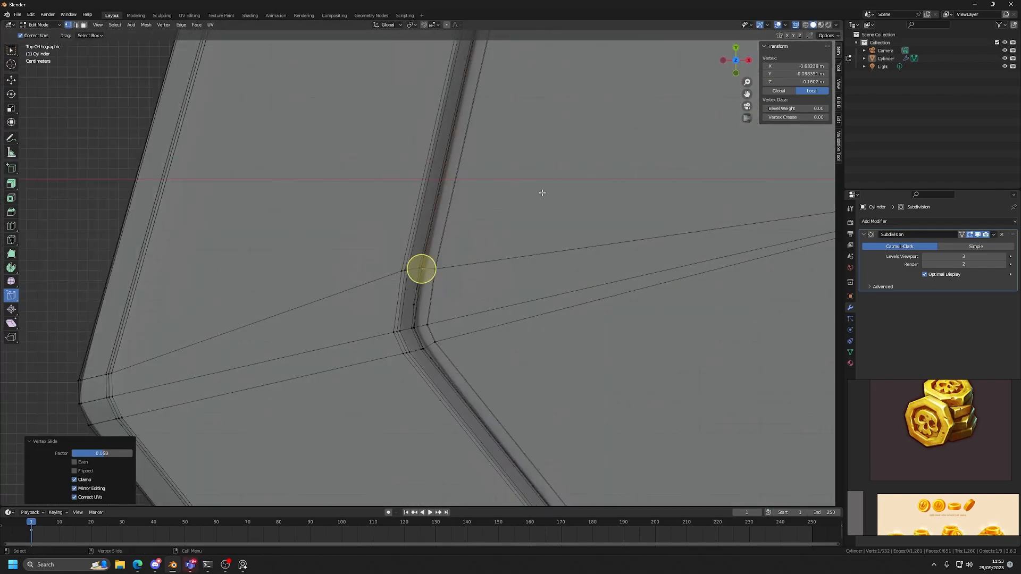
Select the missed top-side recess-wall vertex of the −X, −Y corner and slide it along its edge into line with the moved column.
{"action": "scroll", "coordinate": [497, 237], "scroll_direction": "down", "scroll_amount": 2}
{"action": "key", "text": "alt+z"}
{"action": "key", "text": "alt+z"}
{"action": "scroll", "coordinate": [450, 297], "scroll_direction": "up", "scroll_amount": 2}
{"action": "key", "text": "shift+space"}
{"action": "key", "text": "g"}
{"action": "left_click_drag", "start_coordinate": [447, 311], "coordinate": [321, 281]}
{"action": "scroll", "coordinate": [413, 301], "scroll_direction": "up", "scroll_amount": 4}
{"action": "left_click", "coordinate": [405, 336]}
{"action": "scroll", "coordinate": [425, 288], "scroll_direction": "down", "scroll_amount": 9}
{"action": "left_click_drag", "start_coordinate": [459, 289], "coordinate": [425, 218], "text": "alt"}
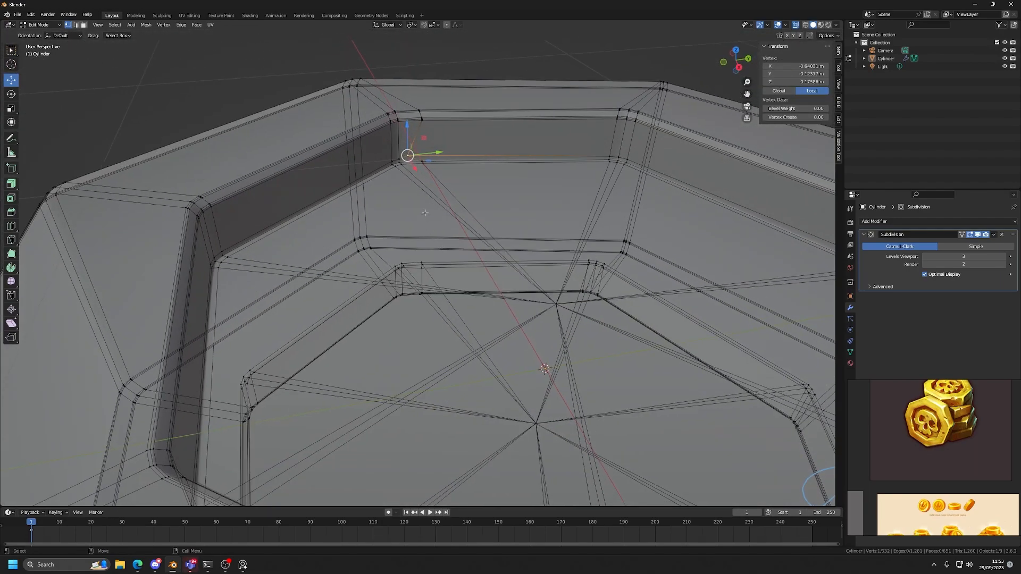
{"action": "left_click", "coordinate": [11, 295]}
{"action": "left_click_drag", "start_coordinate": [407, 154], "coordinate": [431, 150]}
{"action": "left_click", "coordinate": [738, 52]}
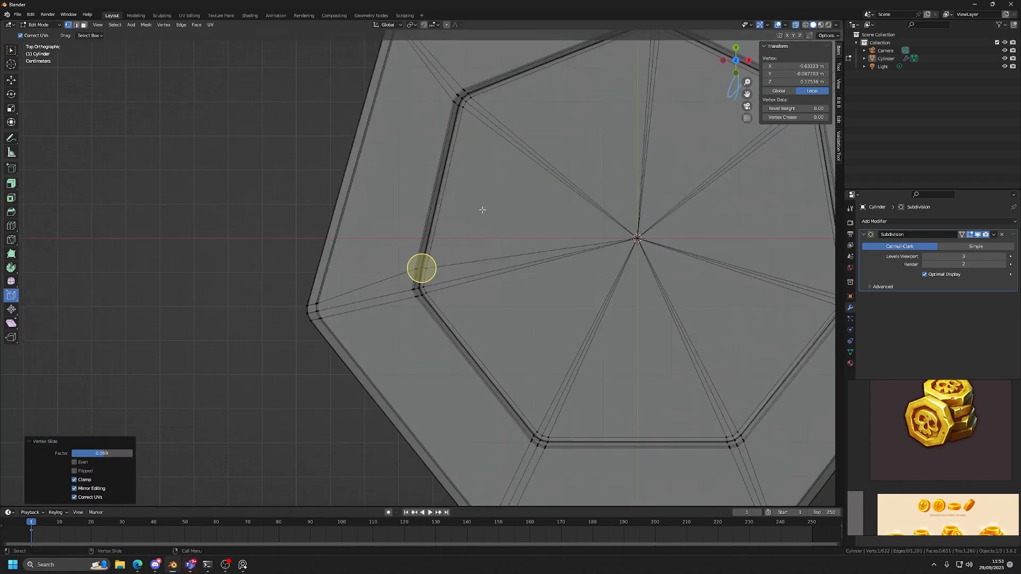
Turn off X-ray, return to Object Mode and examine the adjusted recess corners on the smoothed coin from several angles.
{"action": "key", "text": "alt+z"}
{"action": "scroll", "coordinate": [480, 207], "scroll_direction": "down", "scroll_amount": 4}
{"action": "scroll", "coordinate": [481, 207], "scroll_direction": "up", "scroll_amount": 4}
{"action": "key", "text": "4"}
{"action": "left_click", "coordinate": [250, 321]}
{"action": "scroll", "coordinate": [498, 298], "scroll_direction": "down", "scroll_amount": 6}
{"action": "mouse_move", "coordinate": [498, 299]}
{"action": "middle_mouse_down"}
{"action": "mouse_move", "coordinate": [410, 309]}
{"action": "mouse_move", "coordinate": [404, 247]}
{"action": "mouse_move", "coordinate": [429, 126]}
{"action": "middle_mouse_up"}
{"action": "left_click_drag", "start_coordinate": [430, 129], "coordinate": [410, 296], "text": "alt"}
{"action": "left_click", "coordinate": [444, 307]}
{"action": "scroll", "coordinate": [446, 307], "scroll_direction": "up", "scroll_amount": 3}
{"action": "scroll", "coordinate": [446, 309], "scroll_direction": "down", "scroll_amount": 3}
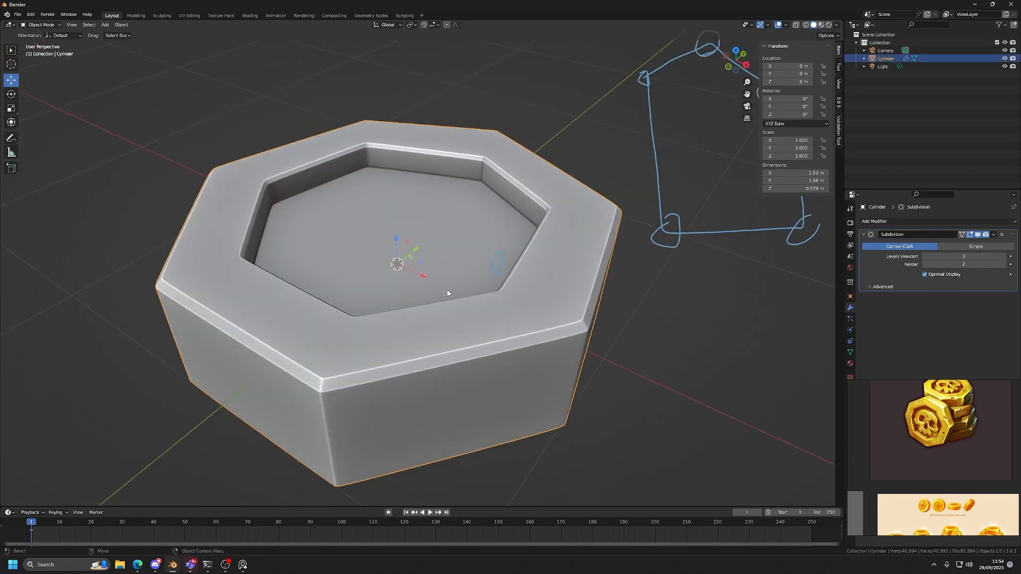
Briefly check the coin's mesh in Edit Mode, then examine its overall smoothed shape in Object Mode from farther away.
{"action": "key", "text": "Tab"}
{"action": "scroll", "coordinate": [447, 293], "scroll_direction": "up", "scroll_amount": 3}
{"action": "key", "text": "Tab"}
{"action": "scroll", "coordinate": [530, 315], "scroll_direction": "down", "scroll_amount": 5}
{"action": "mouse_move", "coordinate": [449, 266]}
{"action": "middle_mouse_down"}
{"action": "mouse_move", "coordinate": [441, 309]}
{"action": "mouse_move", "coordinate": [456, 312]}
{"action": "mouse_move", "coordinate": [456, 280]}
{"action": "middle_mouse_up"}
{"action": "scroll", "coordinate": [441, 308], "scroll_direction": "up", "scroll_amount": 3}
{"action": "scroll", "coordinate": [442, 308], "scroll_direction": "down", "scroll_amount": 4}
{"action": "scroll", "coordinate": [455, 279], "scroll_direction": "up", "scroll_amount": 2}
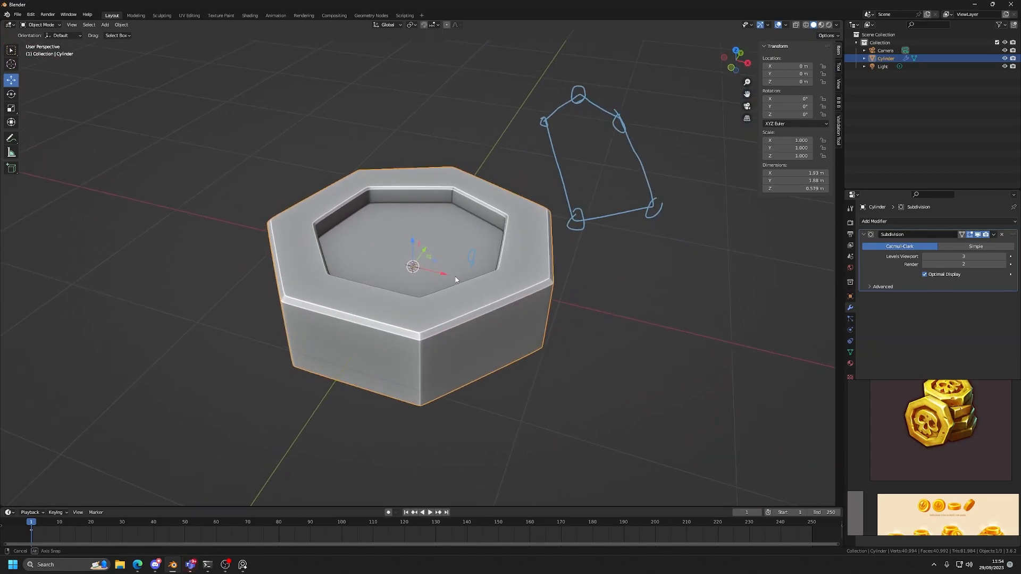